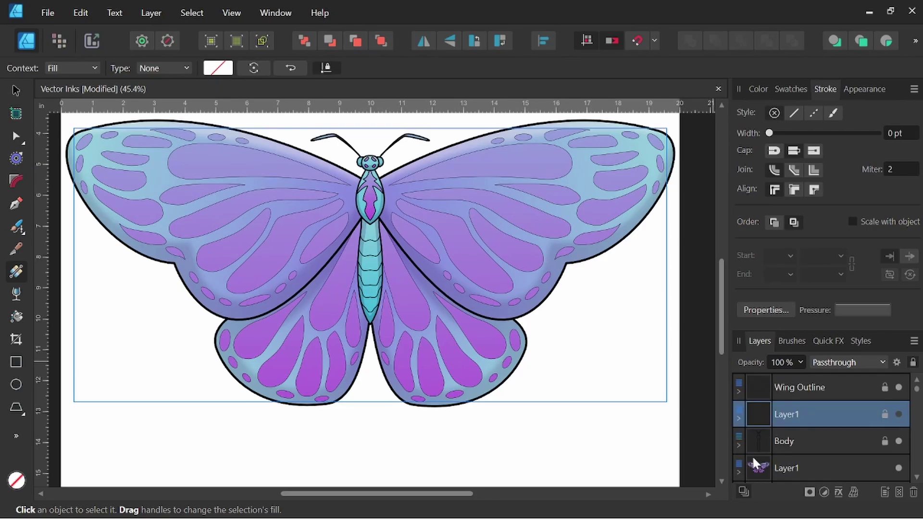
click(814, 461)
scroll(603, 393, down, 2)
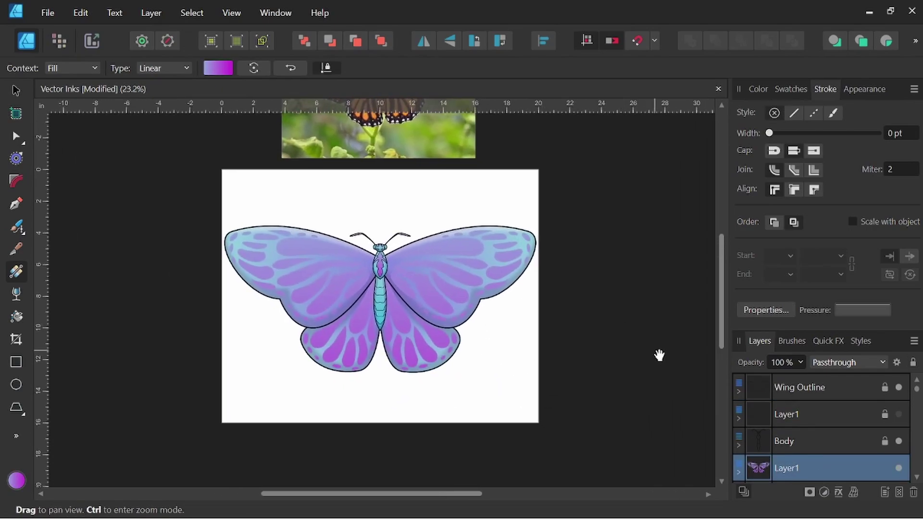
scroll(495, 352, down, 1)
scroll(494, 352, up, 2)
click(16, 93)
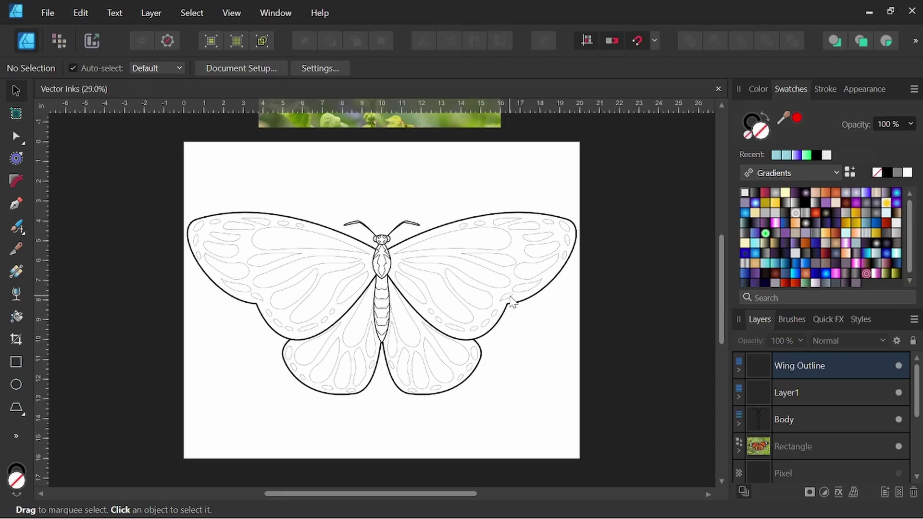
Step: Try a light blue fill on the lower-right wing outline curve and clear it again
click(477, 371)
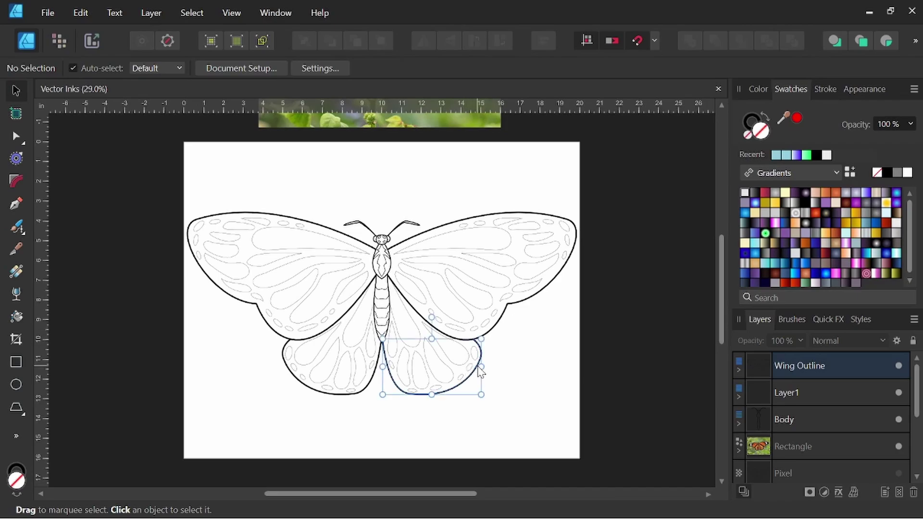
click(776, 156)
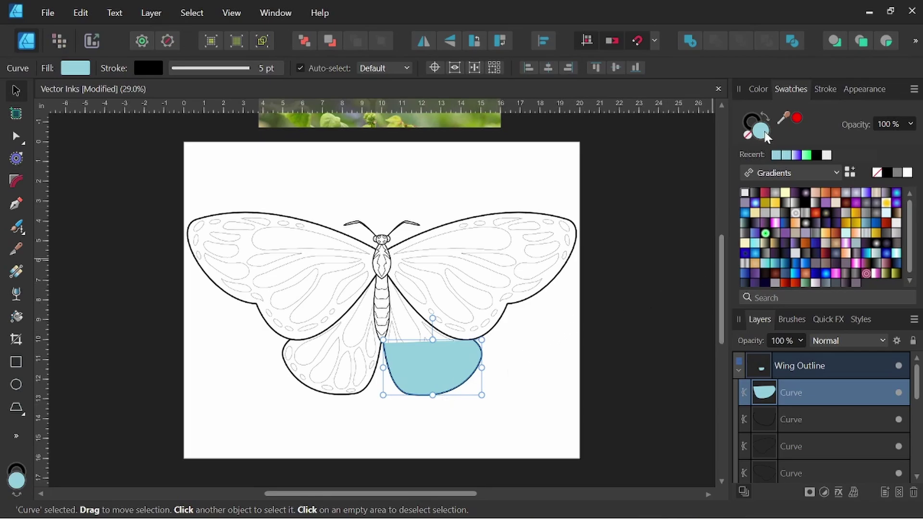
click(748, 138)
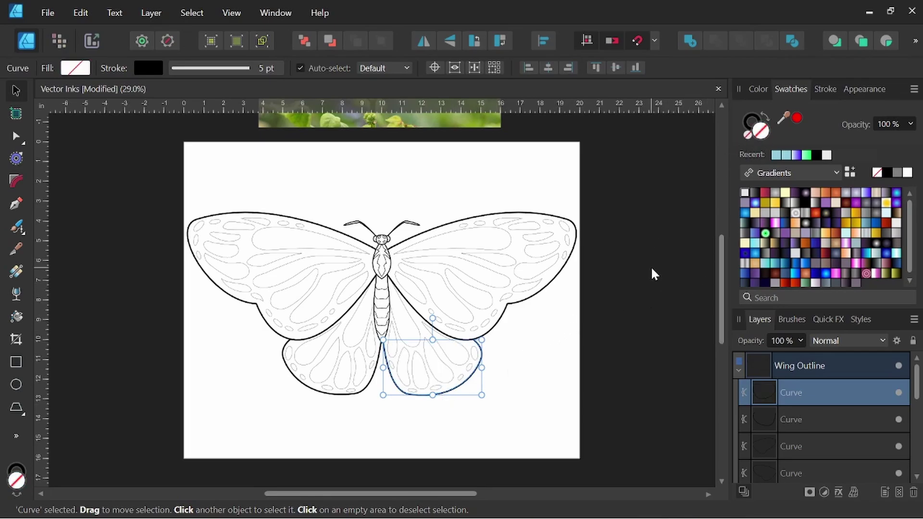
click(652, 270)
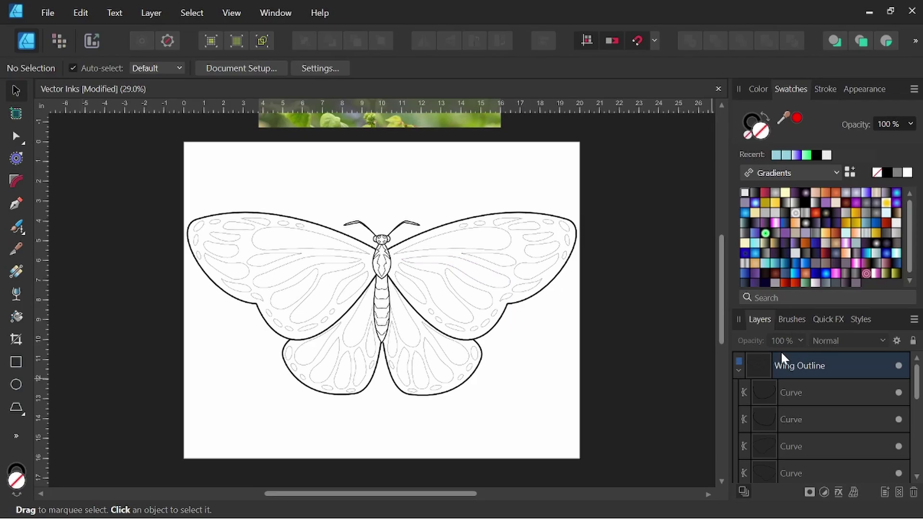
click(739, 371)
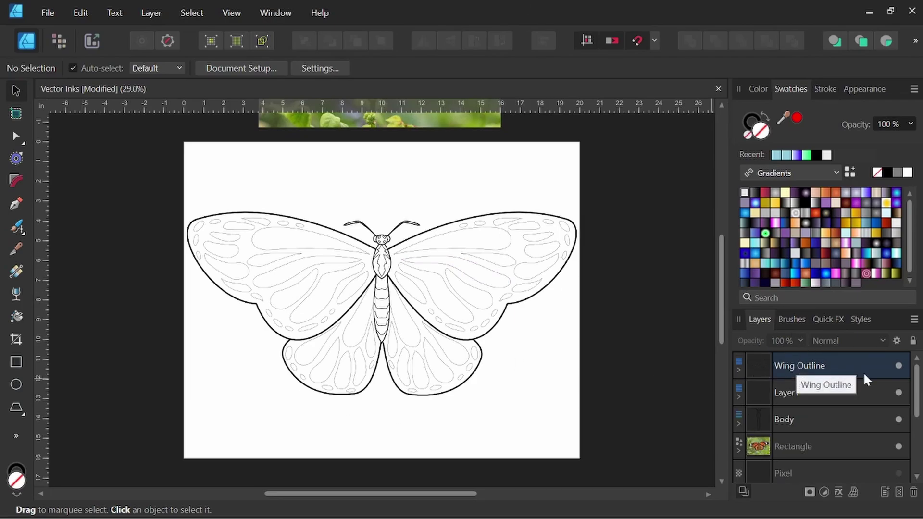
Step: Hide the Wing Outline, Layer1 and Body layers one by one to inspect their artwork, and show them all again
click(898, 365)
click(898, 392)
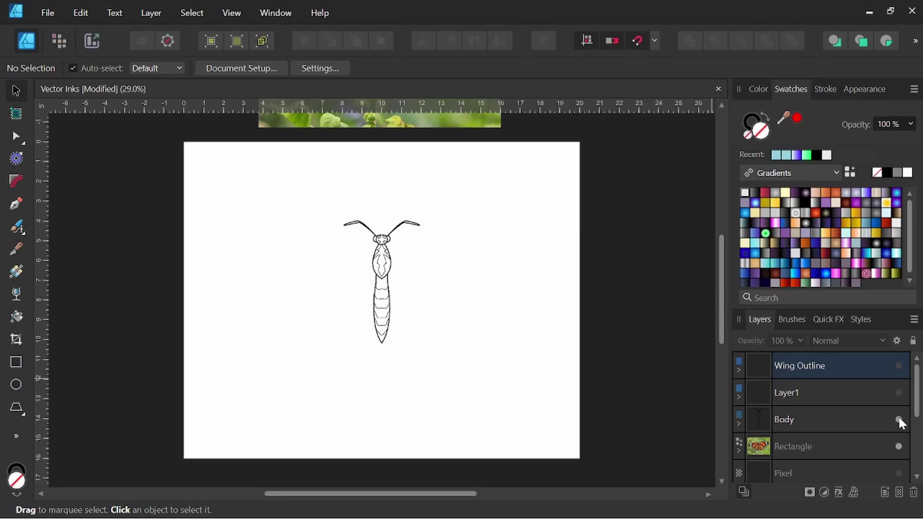
click(898, 419)
click(898, 419)
click(898, 392)
click(898, 366)
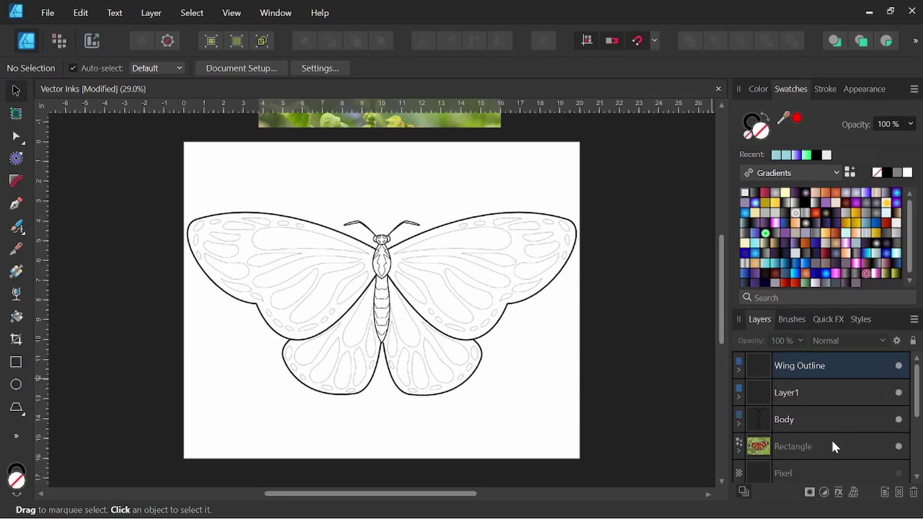
Step: Add a new layer directly above the Rectangle reference photo in the layer stack
click(845, 446)
click(884, 490)
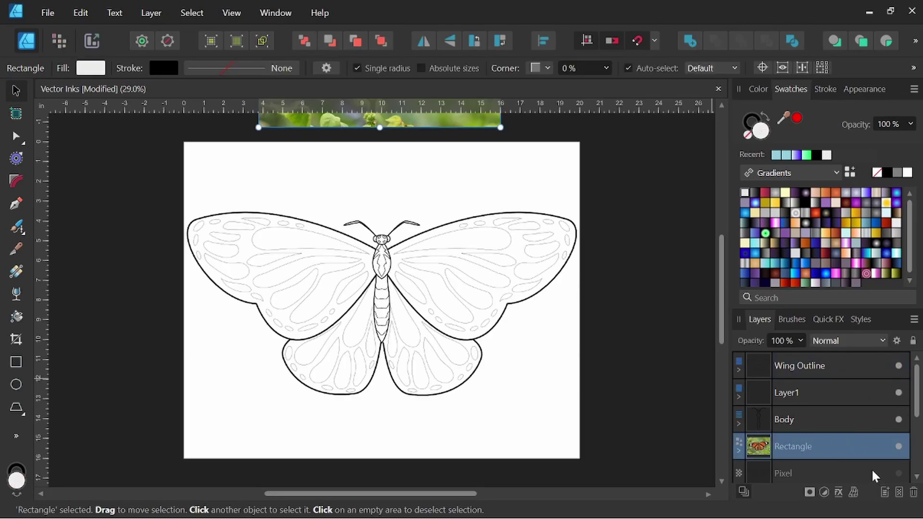
drag(795, 431, 788, 457)
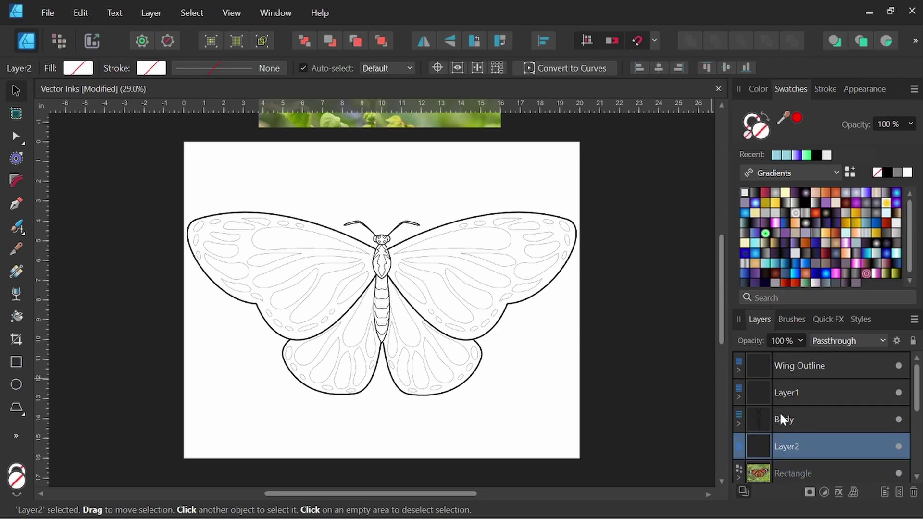
Step: Lock the Wing Outline, Layer1 and Body layers
click(884, 362)
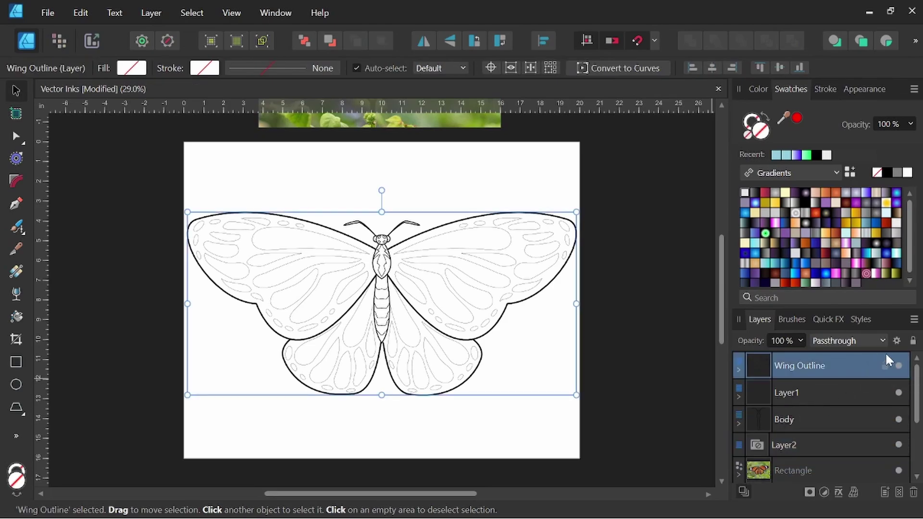
click(912, 341)
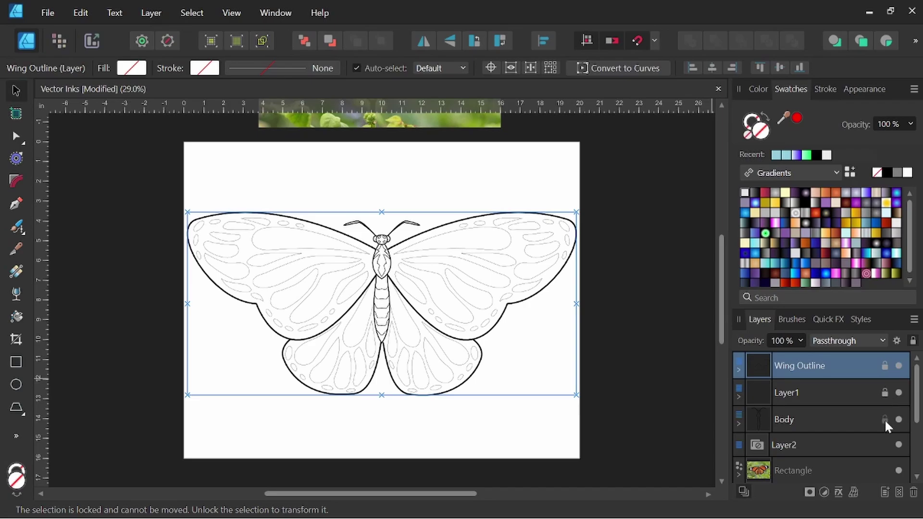
Step: Delete the empty Layer2 and add a fresh layer between the Body and Rectangle layers
click(815, 442)
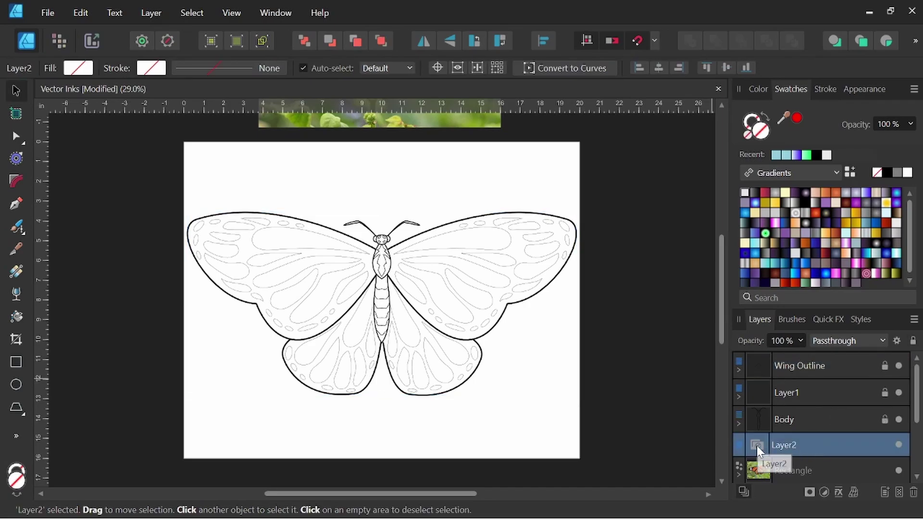
click(913, 492)
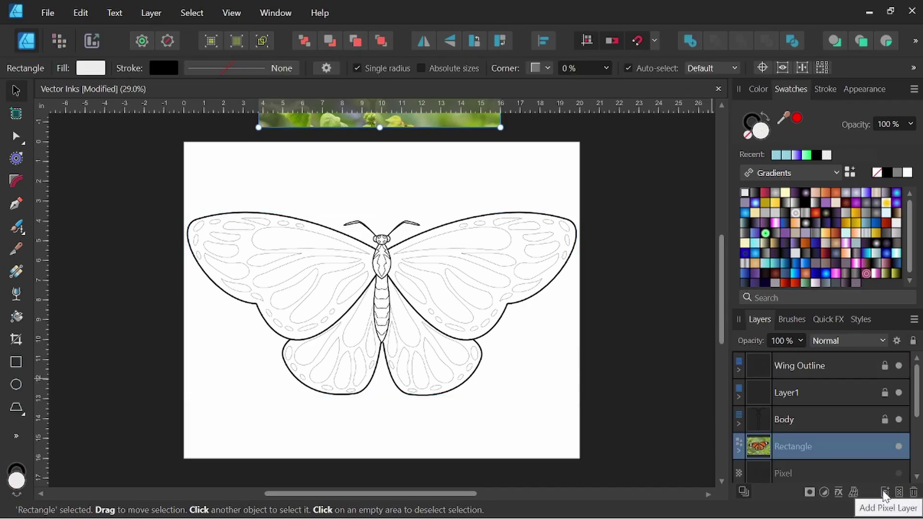
click(884, 492)
drag(791, 366, 856, 426)
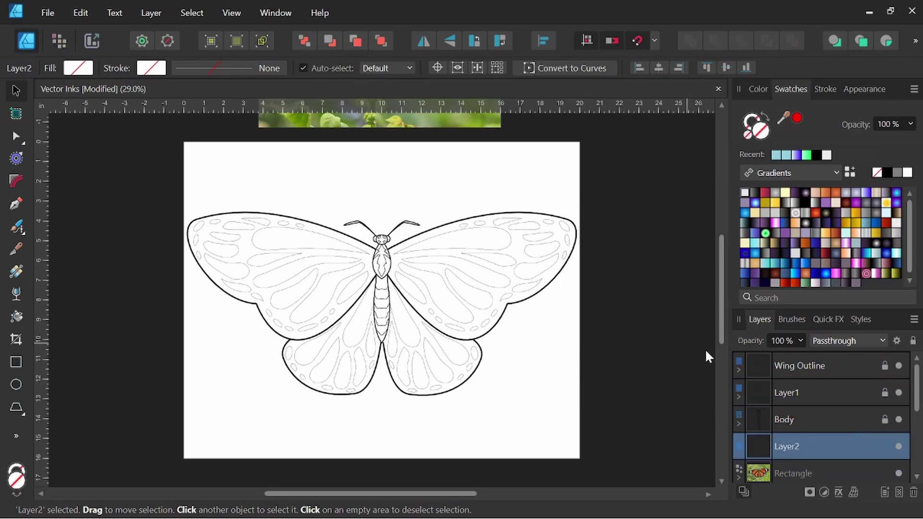
drag(792, 444, 795, 442)
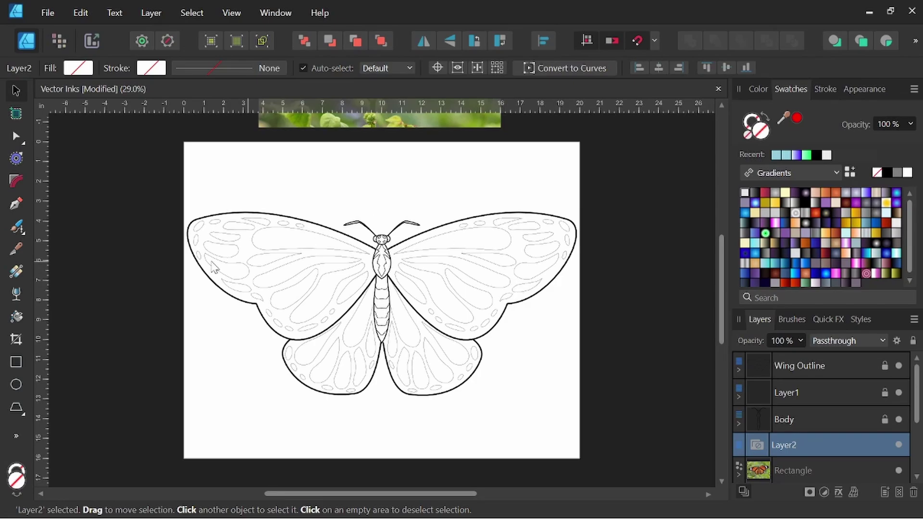
Step: Trace the left half of the butterfly's head outline from top centre to bottom centre with the Pen tool
click(17, 205)
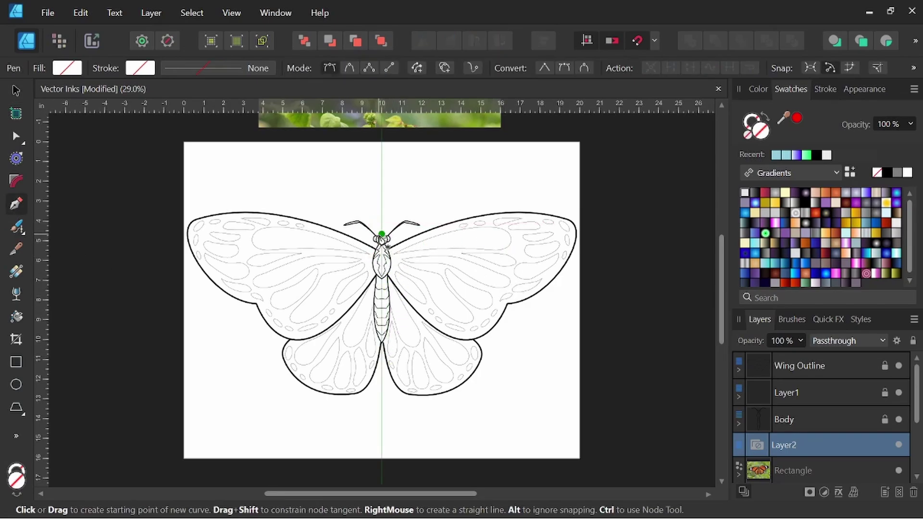
scroll(382, 236, up, 6)
scroll(382, 236, up, 4)
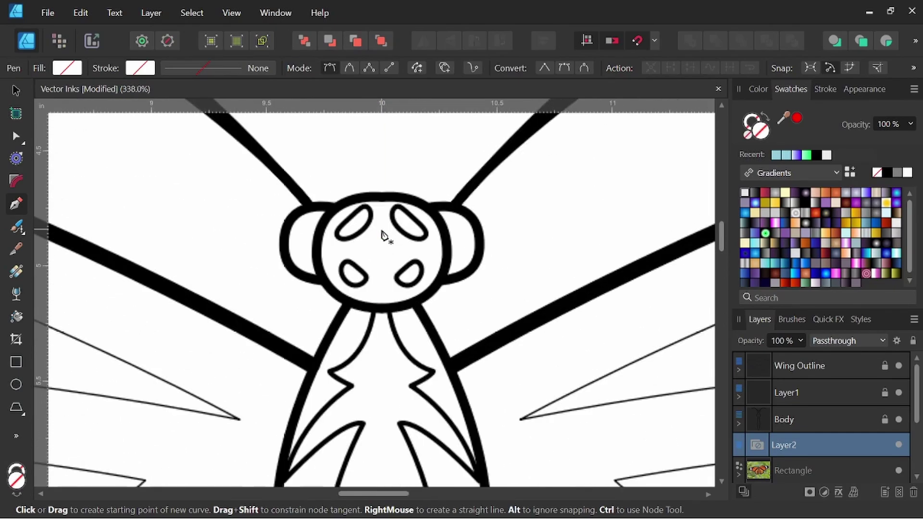
scroll(382, 200, up, 1)
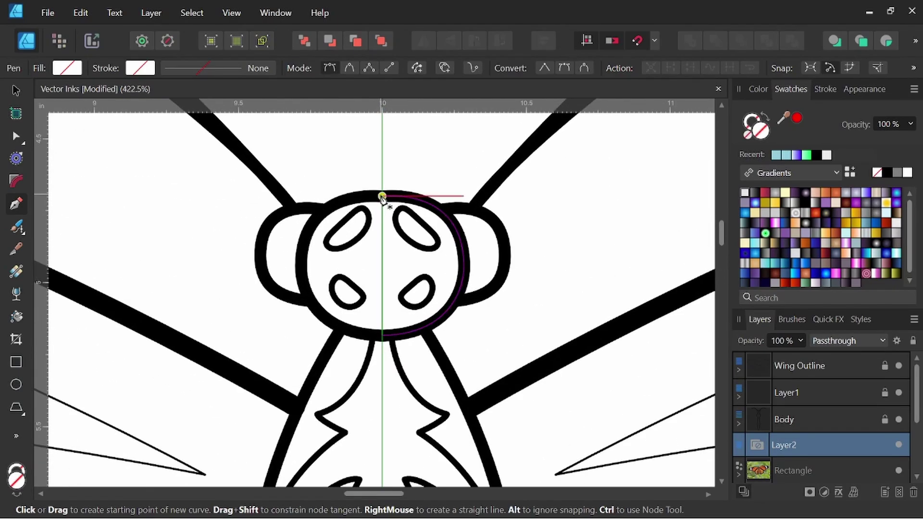
click(382, 197)
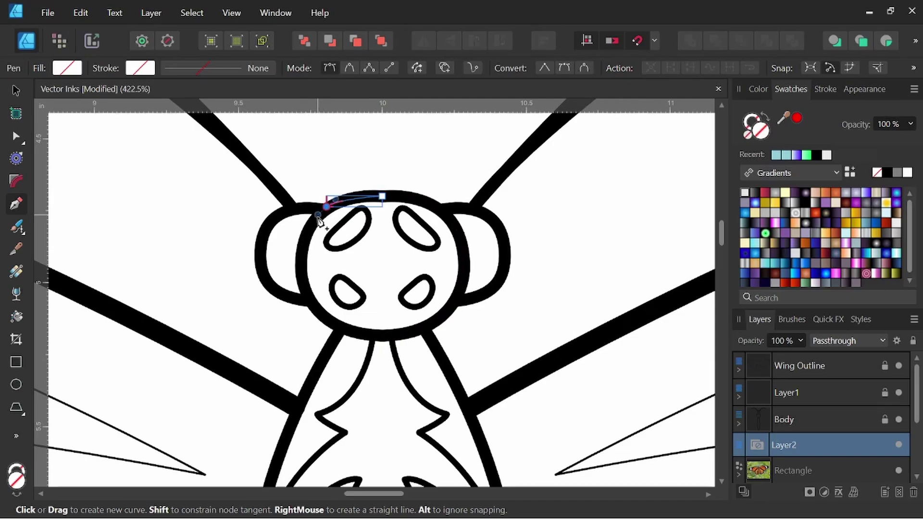
drag(326, 206, 315, 219)
drag(304, 293, 312, 314)
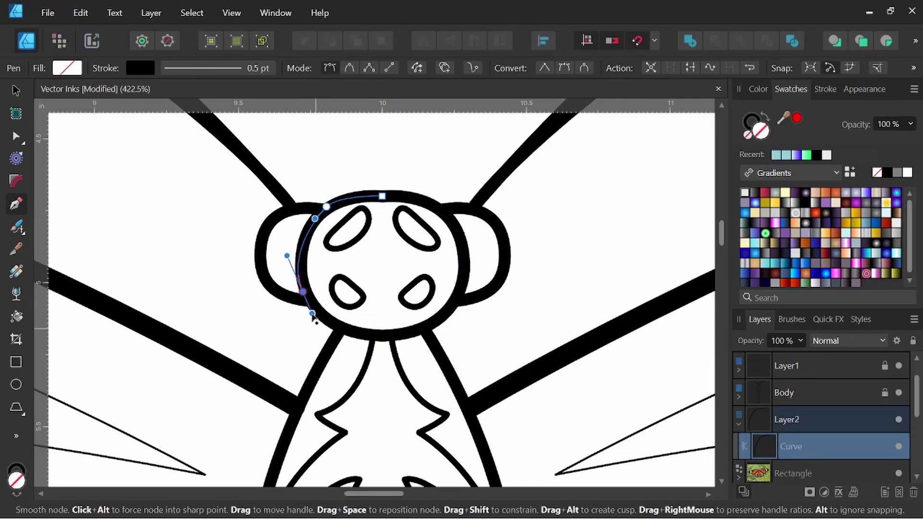
drag(382, 335, 409, 336)
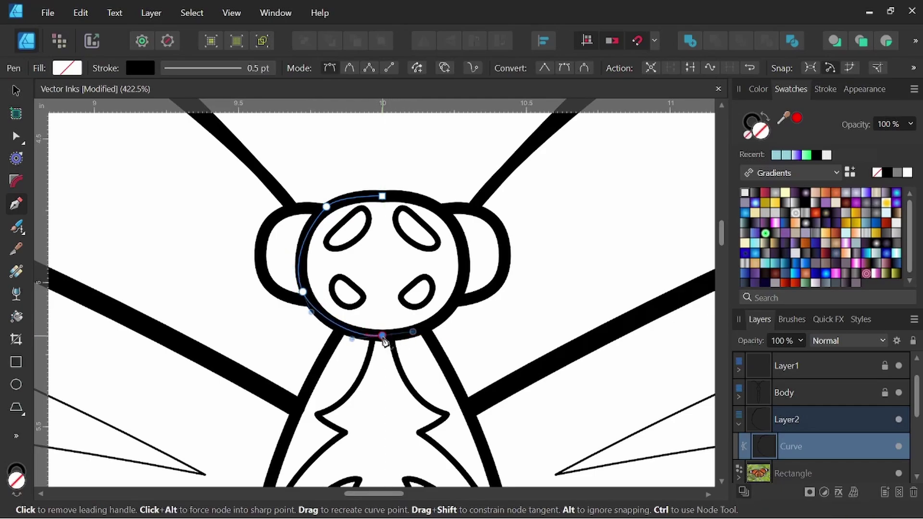
click(382, 335)
Step: Close the head curve along its right half and give it a light blue fill with no stroke
drag(445, 317, 453, 309)
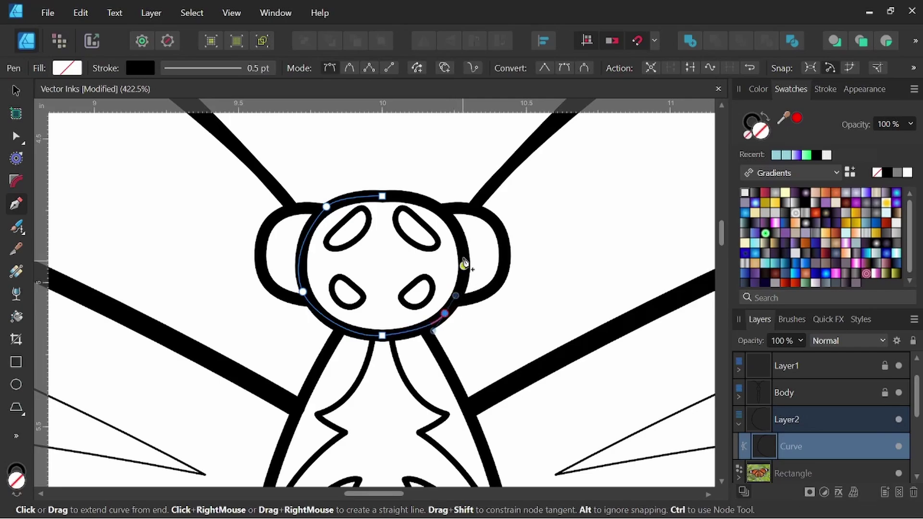
drag(464, 252, 459, 234)
drag(382, 196, 317, 200)
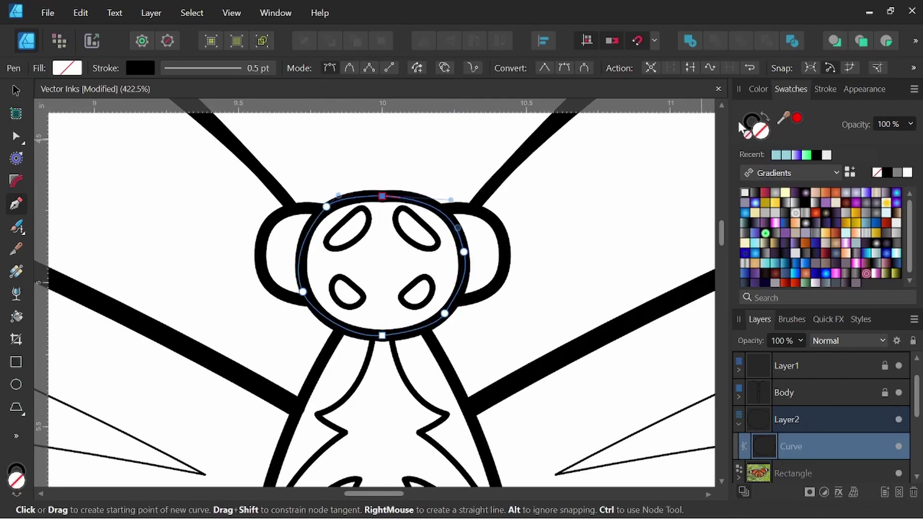
click(748, 138)
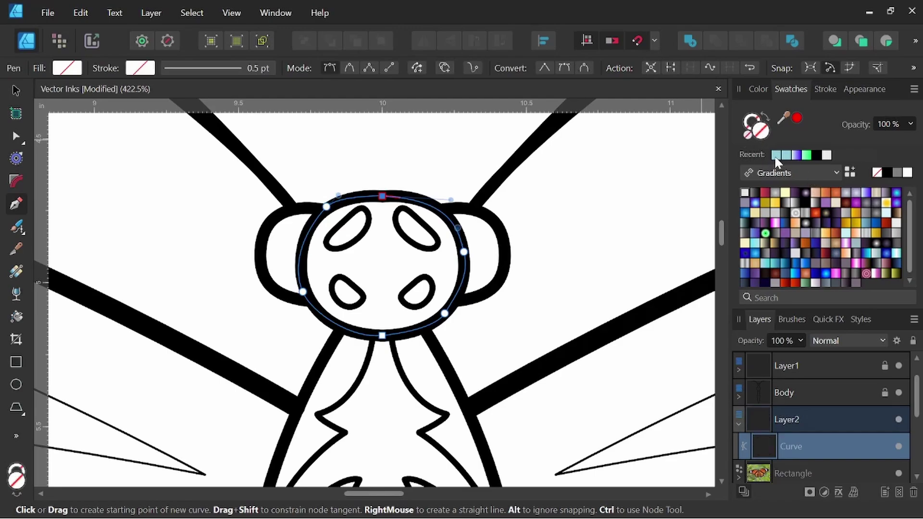
click(775, 155)
Step: Trace the left side of the thorax outline with the Pen tool, from the base of the head to the pointed lower tip
scroll(385, 257, down, 5)
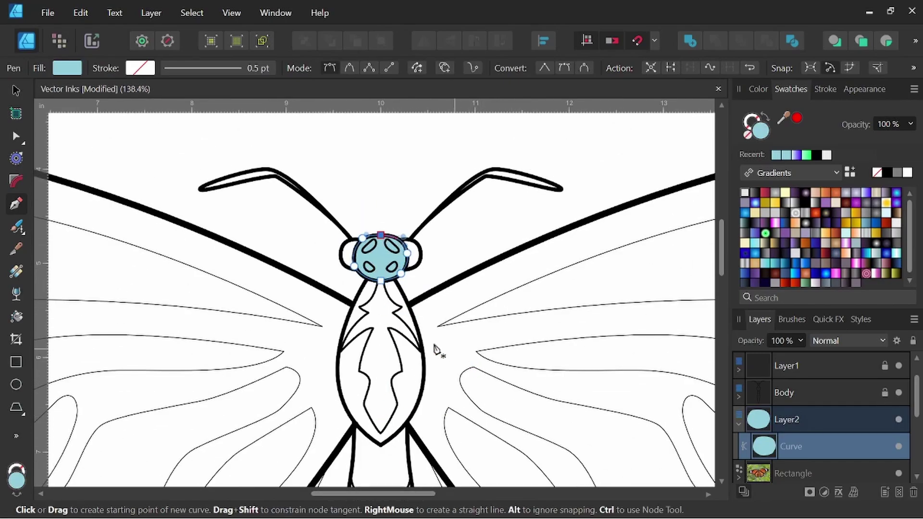
scroll(377, 294, up, 5)
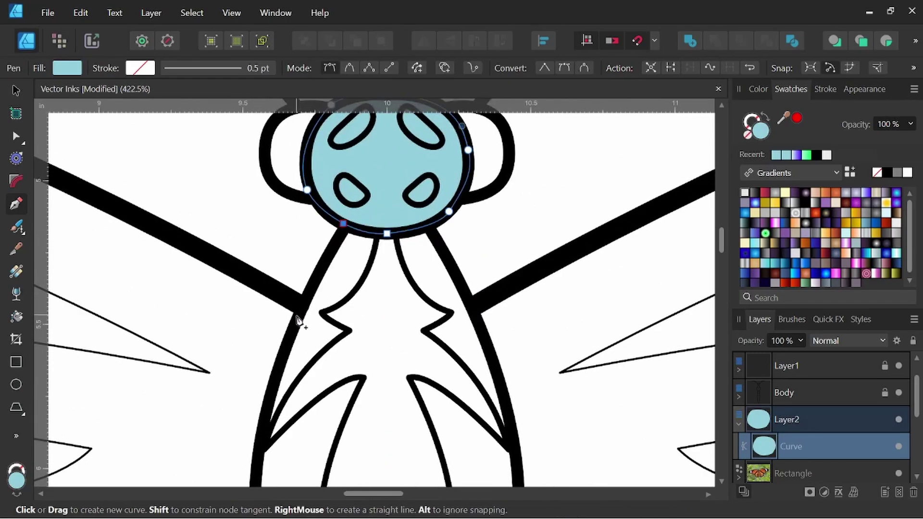
scroll(312, 321, down, 2)
drag(324, 323, 432, 227)
click(393, 139)
drag(339, 285, 334, 339)
drag(374, 425, 402, 452)
click(420, 468)
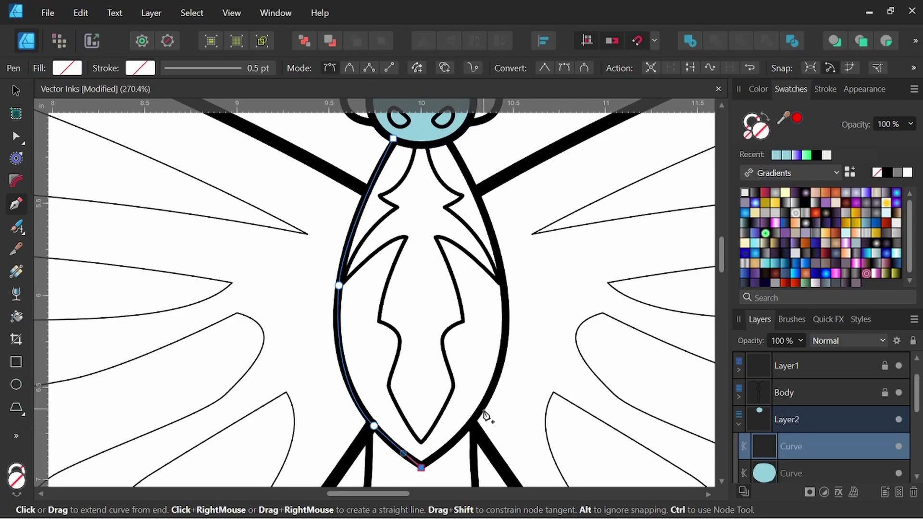
Step: Close the thorax curve up its right side and under the head, and fill it with light blue
drag(482, 407, 494, 380)
drag(505, 308, 506, 288)
drag(474, 183, 459, 166)
scroll(457, 153, up, 2)
click(443, 134)
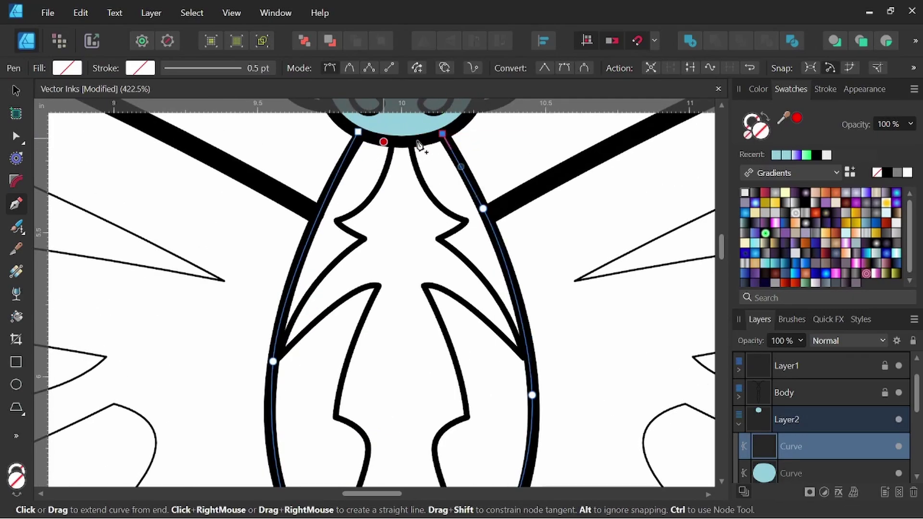
scroll(419, 144, down, 5)
scroll(349, 252, up, 5)
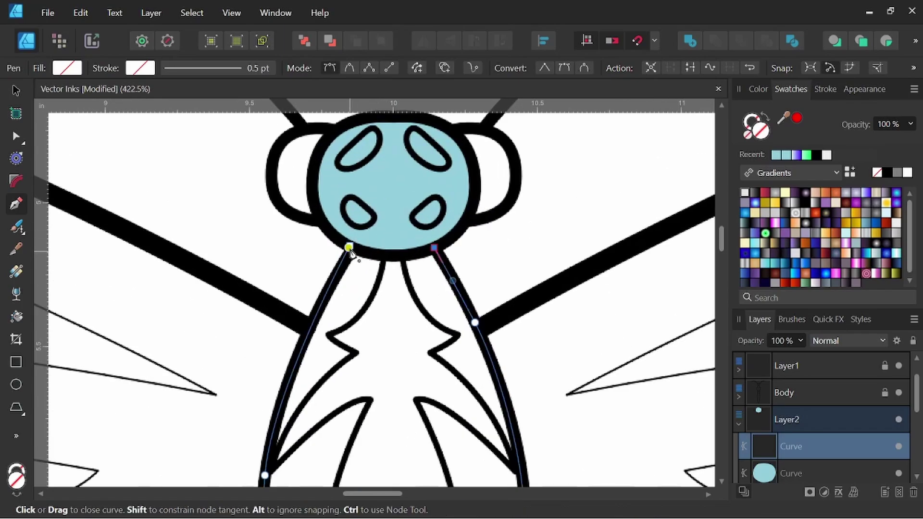
drag(349, 247, 305, 222)
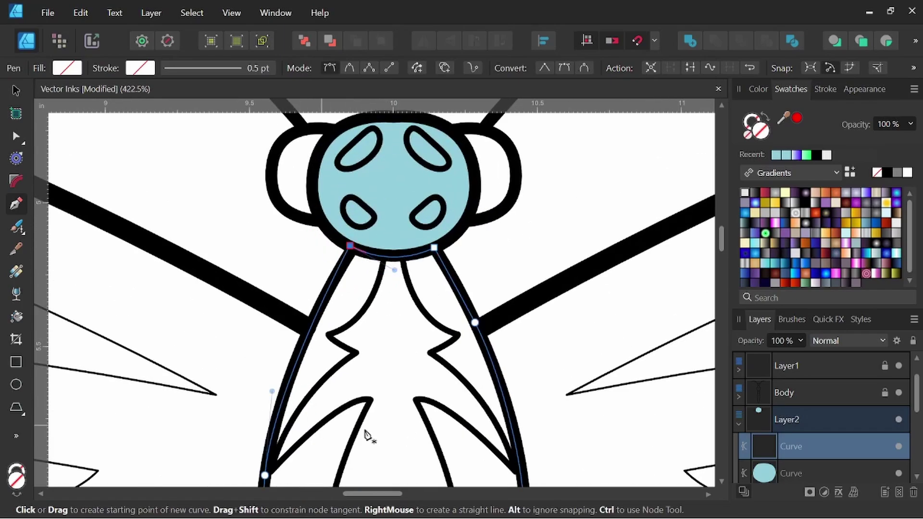
click(777, 154)
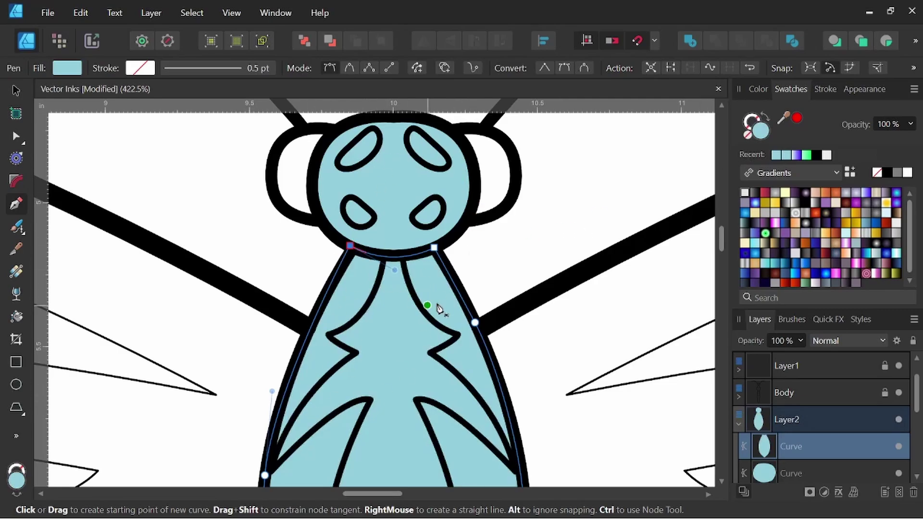
Step: Hide the Body layer so only the fill shapes of the head and thorax show
scroll(438, 307, down, 5)
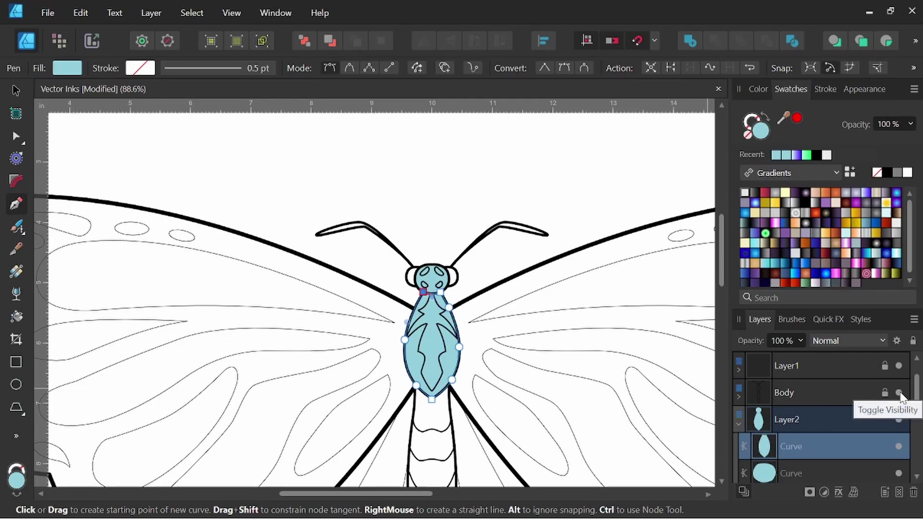
click(899, 392)
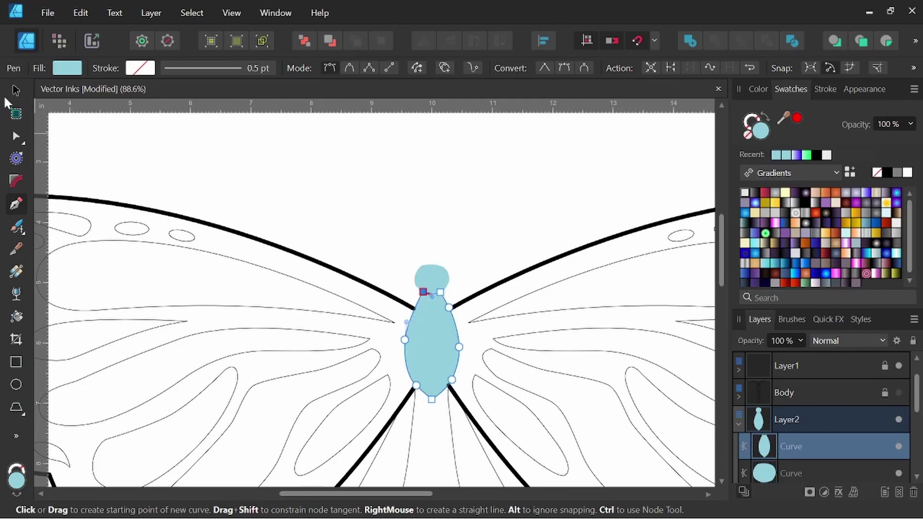
Step: Deselect the thorax curve and show the Body layer again over the filled head and thorax
click(15, 90)
click(319, 196)
drag(445, 283, 351, 241)
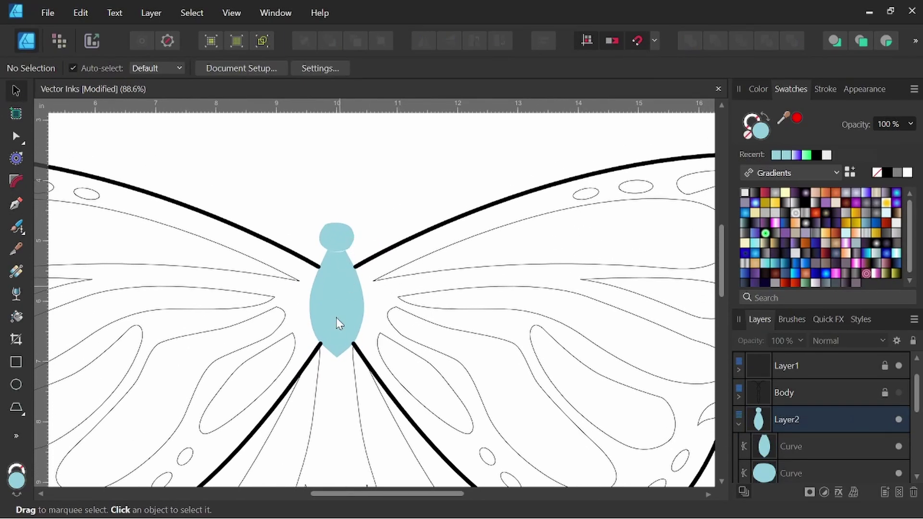
click(898, 393)
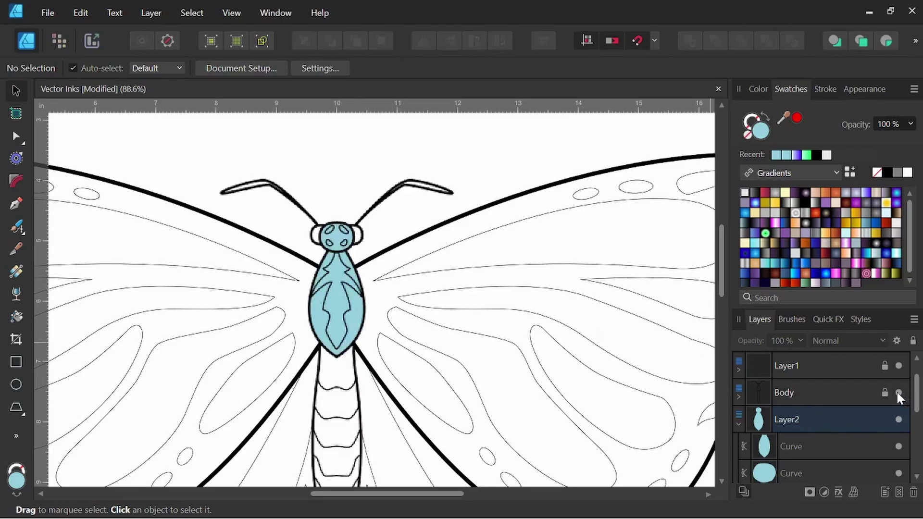
scroll(339, 263, up, 1)
scroll(339, 258, down, 2)
scroll(403, 342, down, 1)
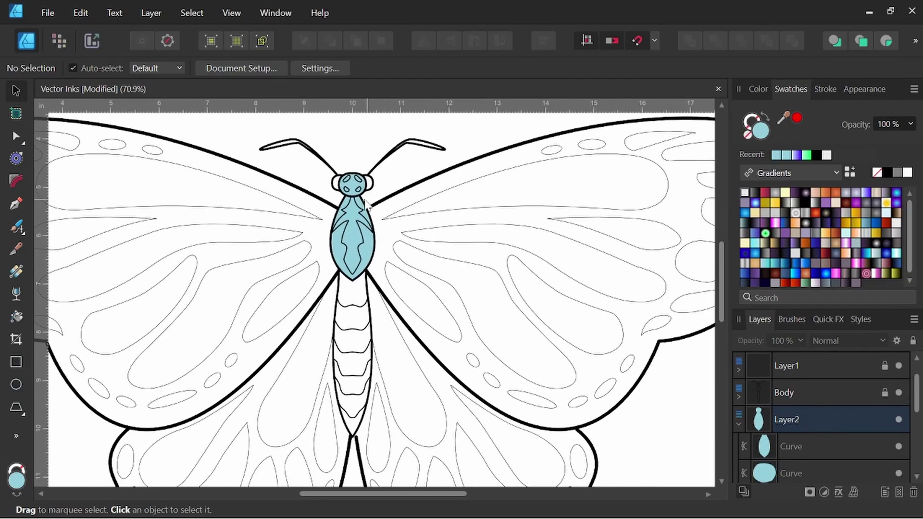
scroll(409, 336, down, 1)
mouse_move(405, 328)
mouse_down()
mouse_move(412, 301)
mouse_move(411, 310)
mouse_up()
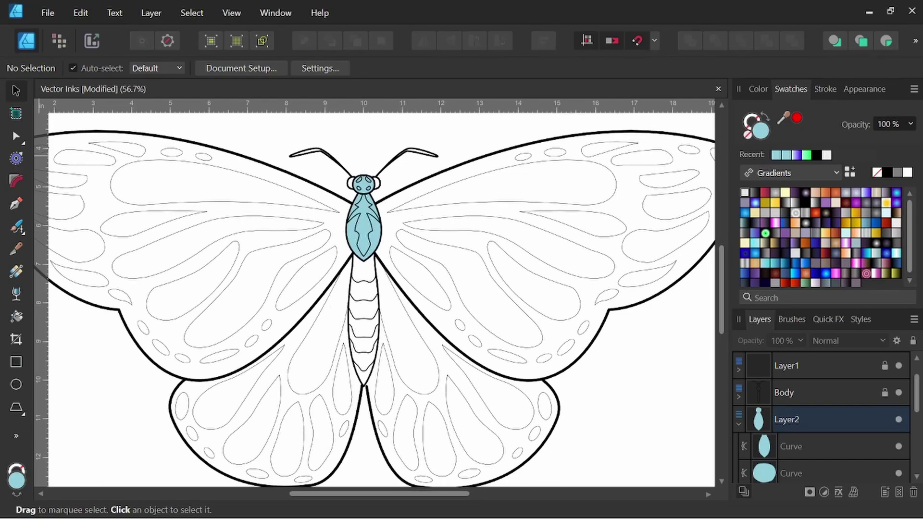
Step: Trace the left side of the abdomen outline with the Pen tool, from the thorax down to its pointed tip
scroll(307, 342, up, 4)
key(p)
drag(453, 160, 378, 301)
scroll(378, 301, up, 5)
drag(275, 188, 275, 264)
drag(259, 394, 271, 168)
drag(263, 221, 263, 139)
drag(260, 213, 259, 254)
scroll(260, 256, down, 1)
drag(241, 304, 242, 329)
drag(242, 332, 233, 163)
drag(239, 234, 242, 261)
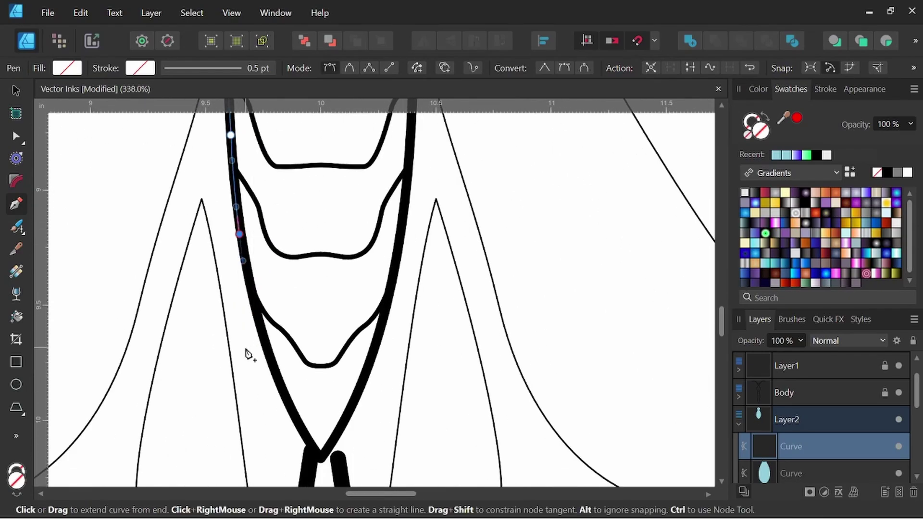
drag(270, 362, 280, 386)
click(320, 457)
Step: Close the abdomen curve up its right side and along the thorax tip, and fill it with light blue
drag(341, 415, 348, 400)
drag(381, 305, 352, 286)
key(ctrl+z)
click(637, 41)
scroll(444, 312, up, 2)
scroll(372, 198, down, 1)
drag(369, 208, 371, 170)
drag(377, 261, 374, 223)
drag(371, 144, 392, 279)
drag(390, 256, 384, 231)
drag(398, 302, 402, 399)
drag(402, 387, 400, 364)
click(395, 250)
click(317, 315)
click(231, 252)
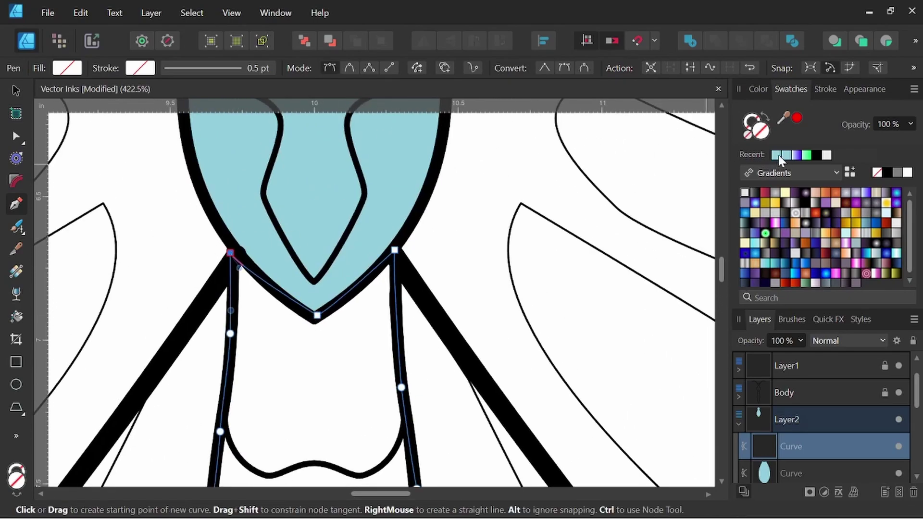
Step: Trace a closed curve around the right eye beside the head and fill it with light blue
scroll(432, 329, up, 3)
click(407, 328)
click(461, 430)
mouse_move(476, 356)
mouse_down()
mouse_move(483, 398)
mouse_move(290, 414)
mouse_up()
click(424, 444)
click(776, 154)
Step: Duplicate the right eye's fill shape, flip it horizontally and place it on the left eye
click(15, 90)
click(424, 41)
drag(257, 384, 208, 385)
Step: Trace a closed curve inside the right antenna with the Pen tool and fill it with light blue
scroll(352, 286, down, 1)
drag(552, 192, 240, 362)
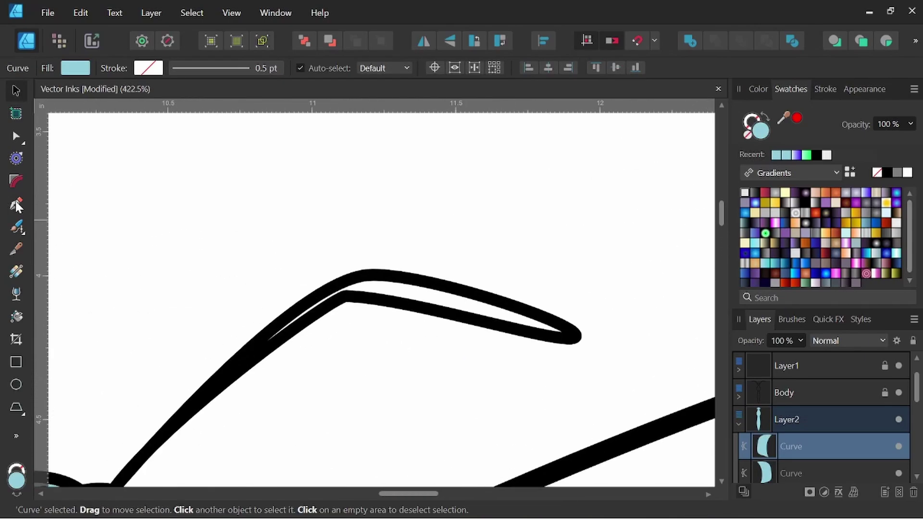
click(17, 207)
click(245, 354)
mouse_move(365, 275)
mouse_down()
mouse_move(395, 274)
mouse_move(345, 290)
mouse_move(324, 276)
mouse_up()
click(571, 333)
click(245, 354)
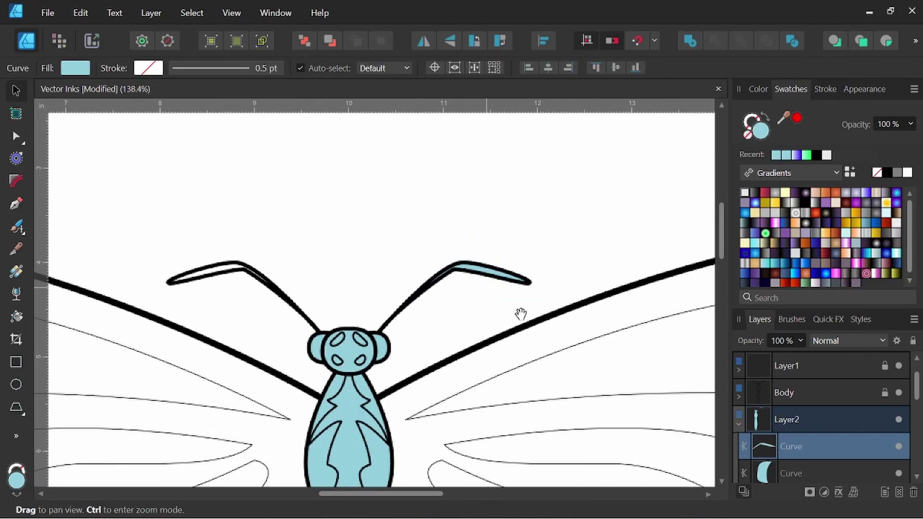
Step: Duplicate the antenna fill shape, flip it horizontally and place it on the left antenna
drag(520, 314, 563, 313)
ctrl+drag(553, 276, 402, 276)
click(423, 41)
scroll(357, 236, up, 2)
drag(353, 299, 199, 299)
Step: Trace the top edge of the upper left wing with the Pen tool, from the body around the outer wing tip
scroll(387, 204, down, 6)
drag(453, 278, 639, 277)
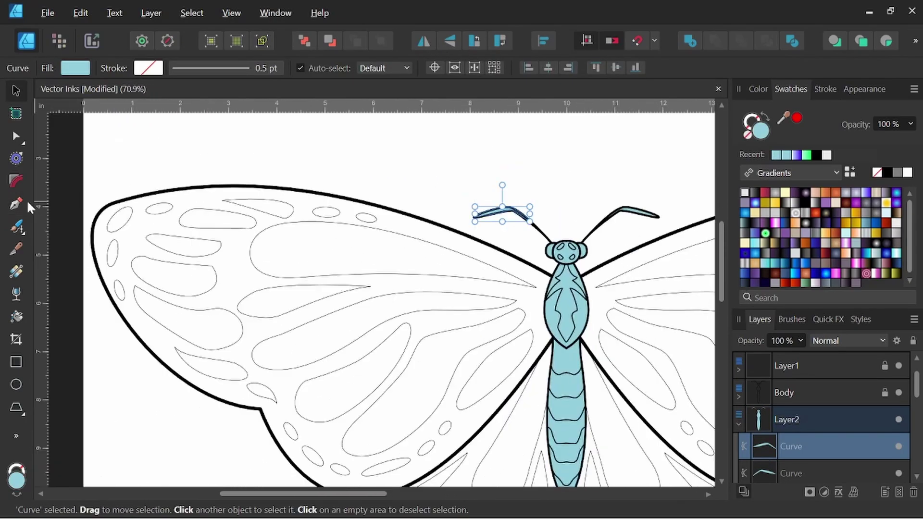
click(17, 205)
scroll(546, 149, up, 3)
scroll(411, 200, left, 5)
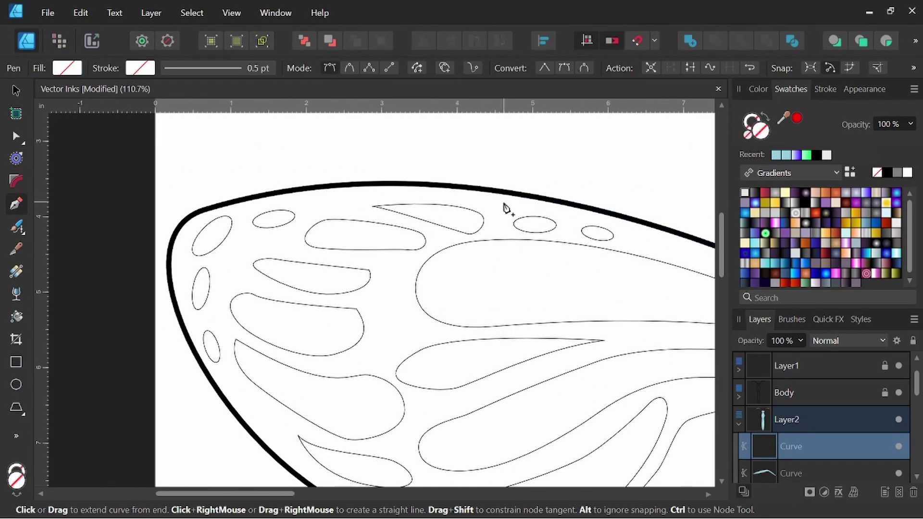
click(390, 182)
click(285, 191)
click(227, 202)
click(195, 213)
scroll(180, 260, up, 1)
drag(167, 288, 178, 349)
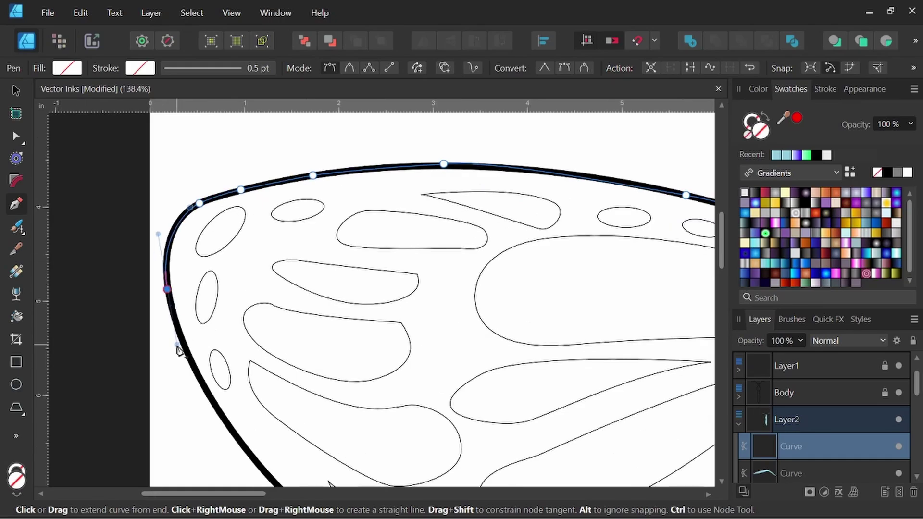
Step: Continue the upper left wing curve along its lower edge, close it at the thorax and fill it with light blue
scroll(178, 350, down, 4)
scroll(389, 431, down, 4)
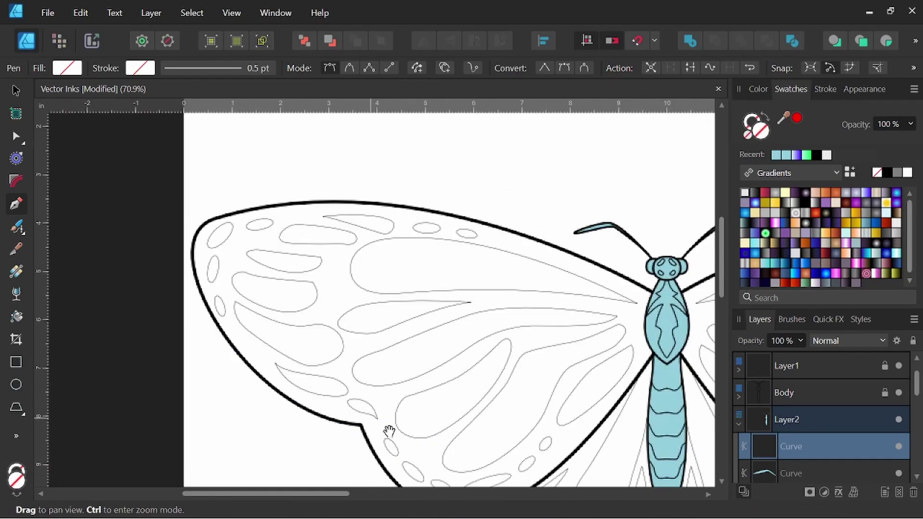
scroll(389, 431, up, 3)
scroll(471, 395, right, 5)
click(339, 361)
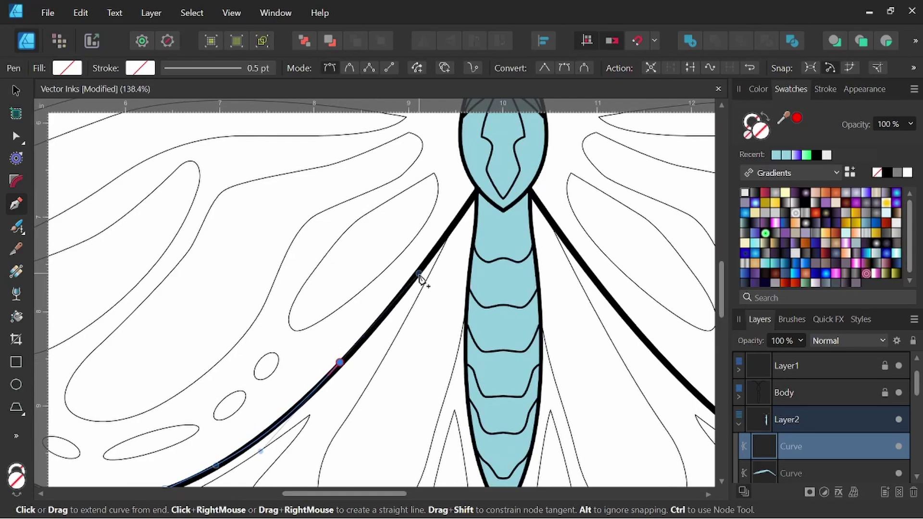
click(419, 274)
scroll(420, 339, down, 5)
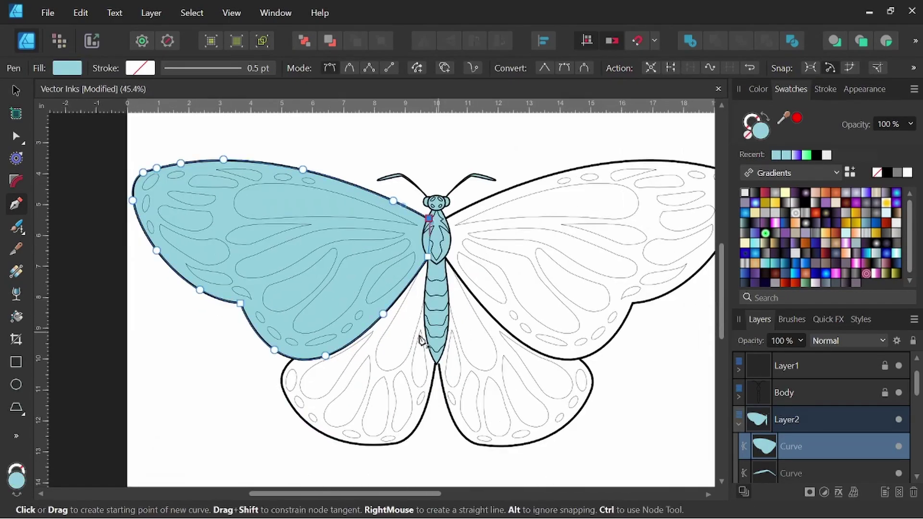
Step: Trace the outer edge of the lower left wing with the Pen tool, from beneath the upper wing to the abdomen tip
scroll(419, 340, up, 5)
drag(233, 344, 263, 262)
click(252, 264)
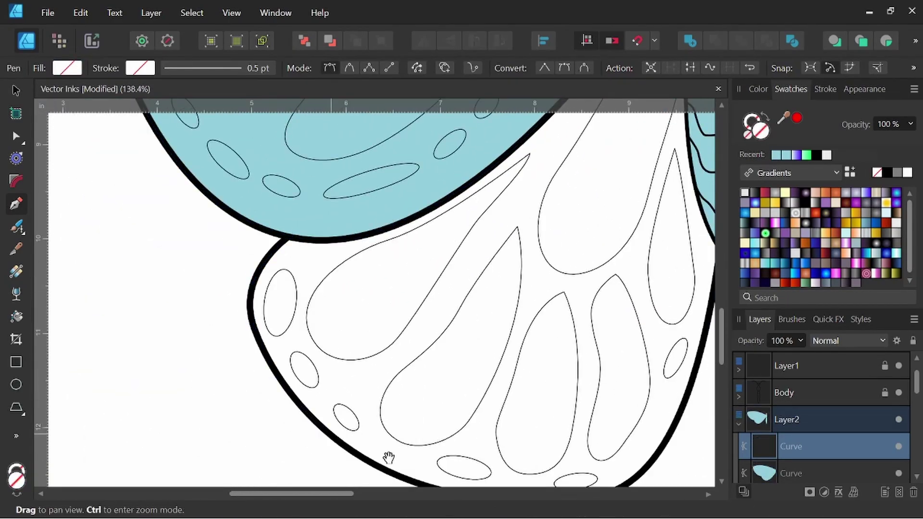
drag(388, 456, 233, 334)
drag(462, 413, 485, 403)
drag(501, 318, 355, 387)
drag(419, 244, 446, 107)
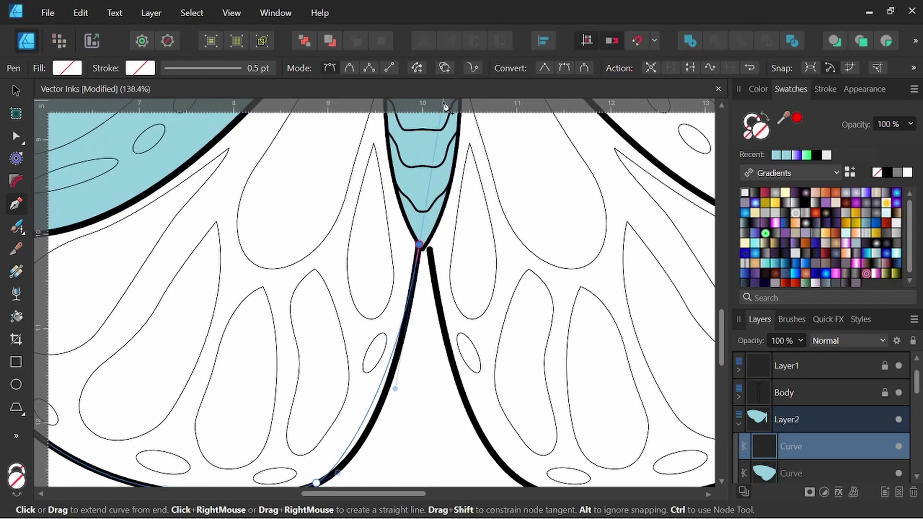
key(ctrl+z)
drag(385, 346, 314, 237)
scroll(299, 326, up, 2)
drag(295, 322, 327, 250)
drag(336, 192, 274, 381)
drag(313, 224, 325, 100)
alt+click(315, 253)
Step: Close the lower left wing curve along the abdomen and beneath the upper wing, and fill it with light blue
scroll(317, 253, down, 3)
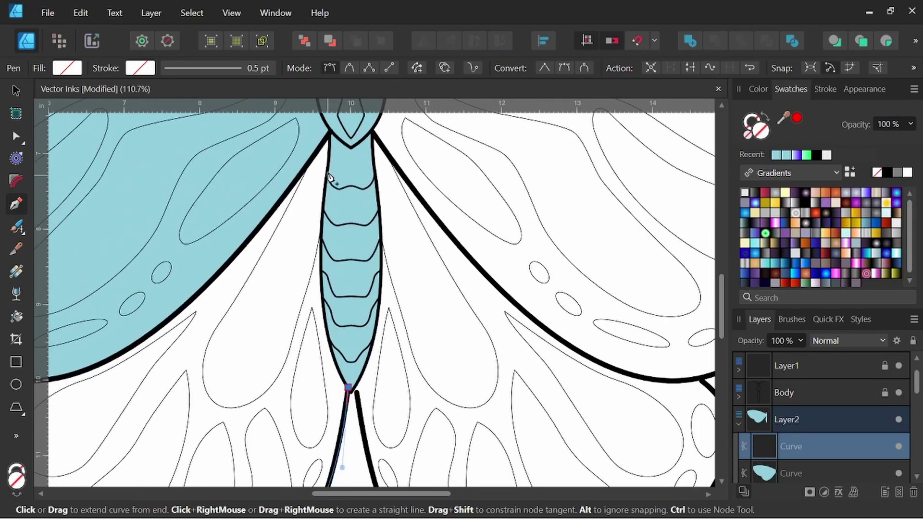
click(342, 131)
click(331, 121)
drag(255, 219, 410, 113)
click(159, 272)
click(775, 155)
Step: Move the lower left wing's fill shape below the upper wing's shape in the layer order
drag(565, 287, 416, 365)
scroll(416, 366, down, 2)
drag(802, 443, 795, 459)
key(v)
key(ctrl+0)
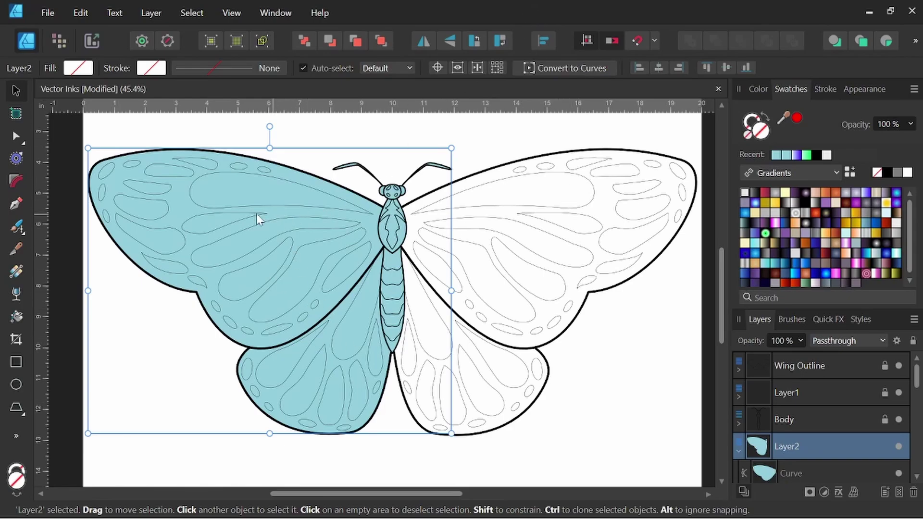
Step: Select the upper left wing's fill shape and apply a linear gradient running from the wing tip to the body
double_click(218, 193)
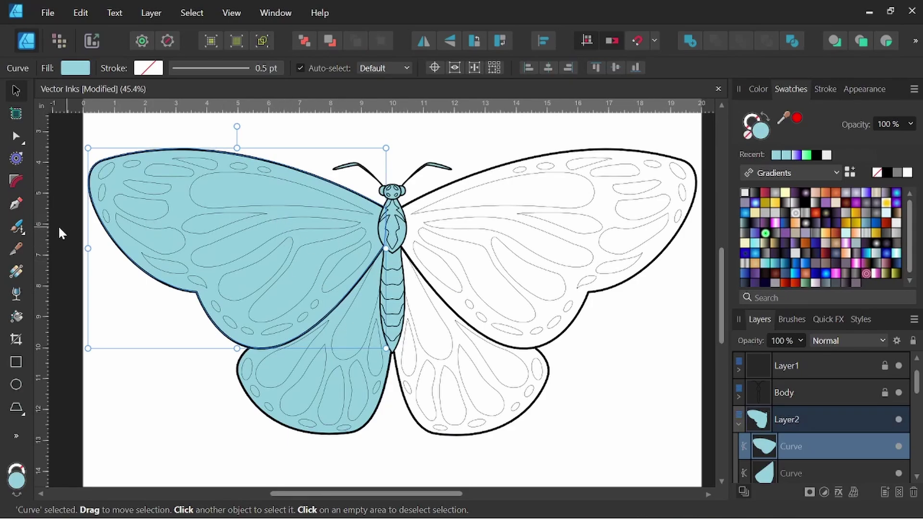
click(17, 273)
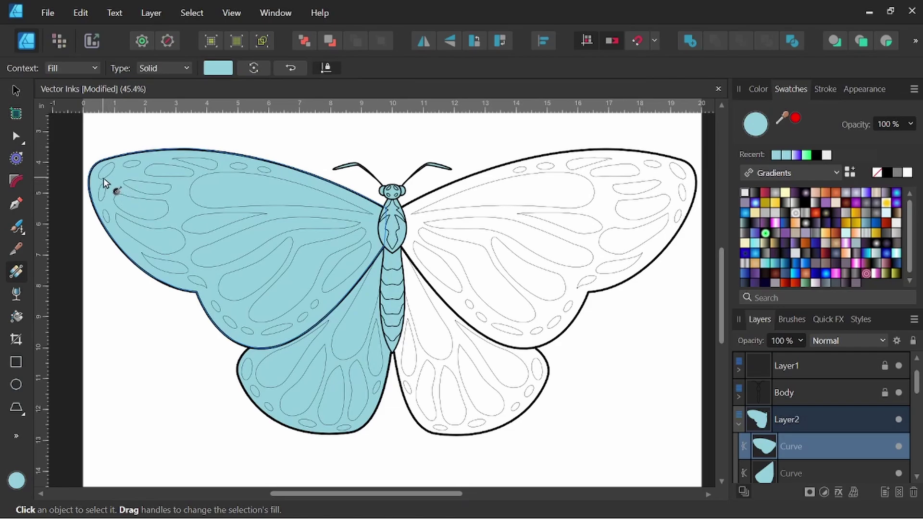
drag(103, 177, 365, 232)
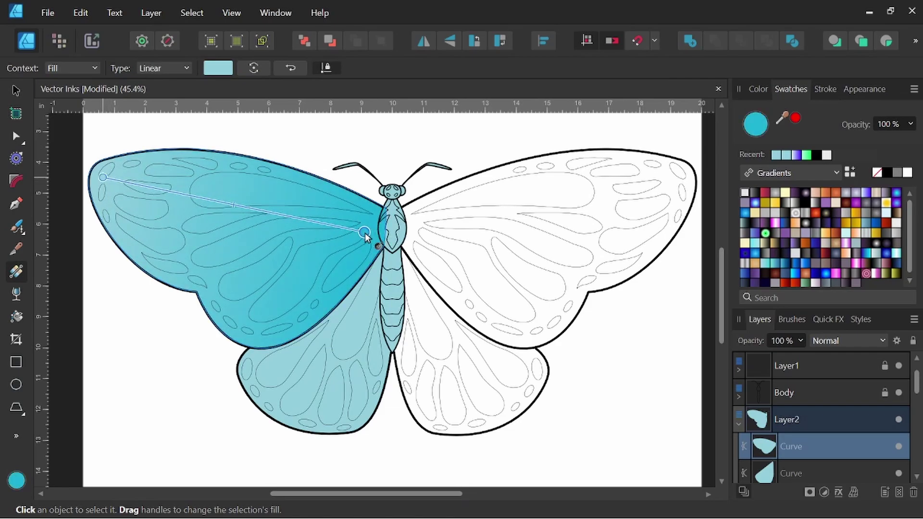
key(space)
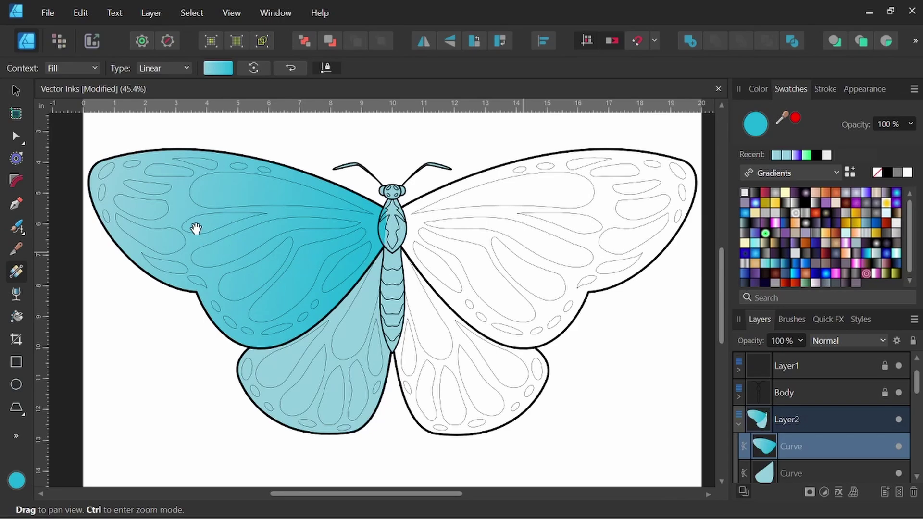
Step: Change the gradient's end stop nearest the body to purple
click(214, 65)
click(330, 132)
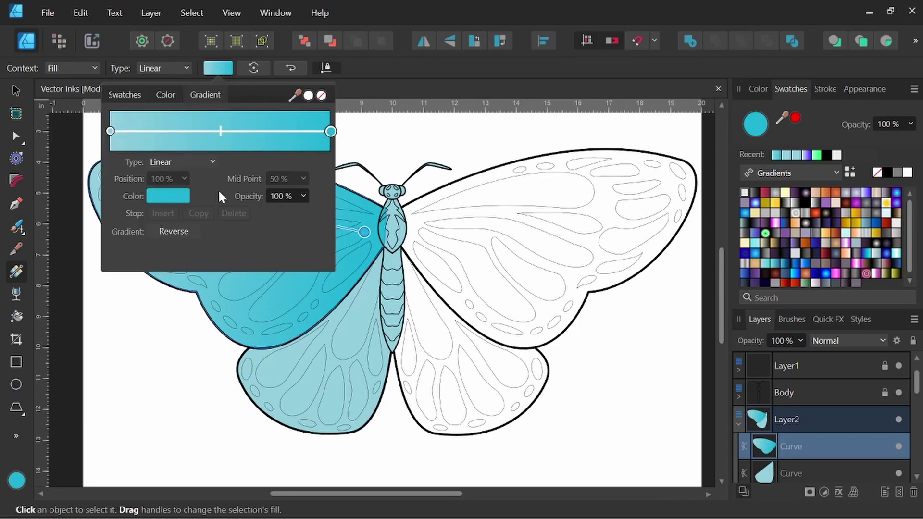
click(183, 197)
drag(123, 278, 160, 246)
drag(162, 270, 175, 275)
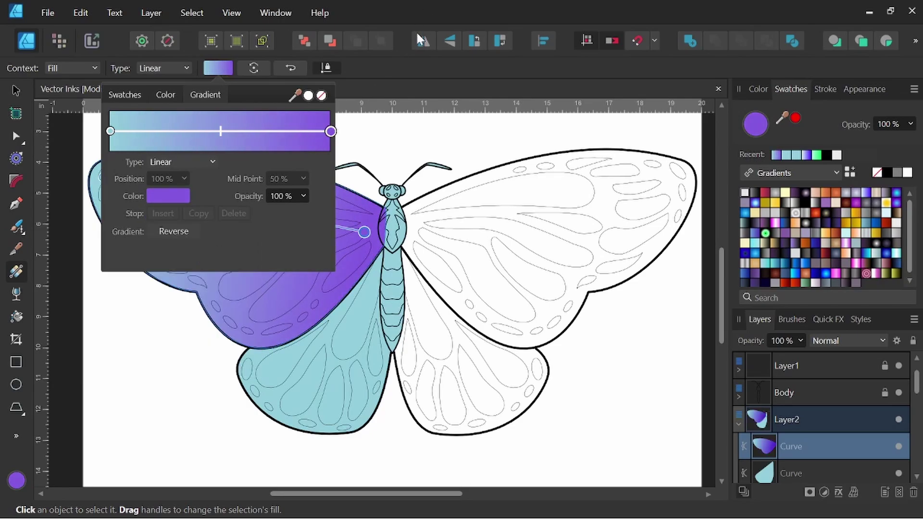
Step: Stretch the gradient from the wing's upper outer corner to past the body, with its purple end over the upper right wing
drag(415, 272, 469, 262)
drag(162, 165, 169, 142)
drag(419, 222, 622, 282)
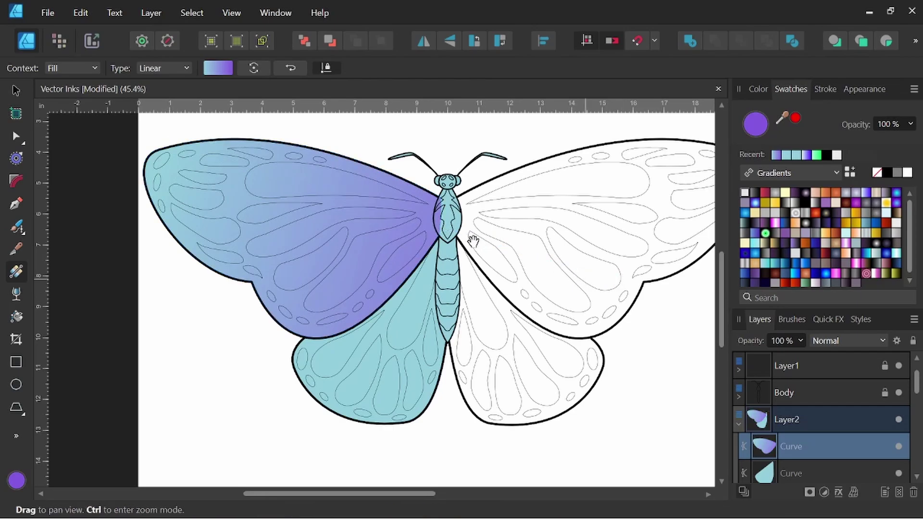
drag(469, 236, 435, 256)
drag(377, 237, 482, 242)
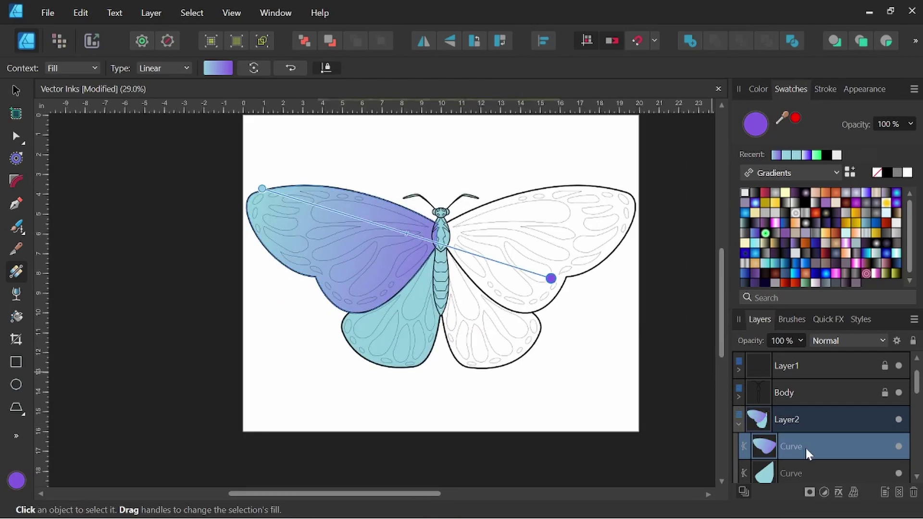
Step: Give the lower left wing the recent light blue to purple gradient, running diagonally from its outer edge to past the body
click(16, 91)
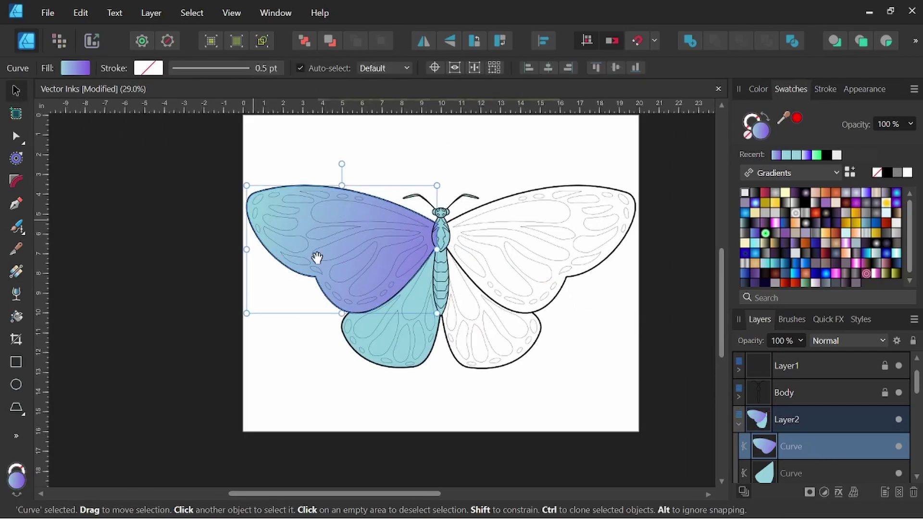
drag(540, 373, 478, 329)
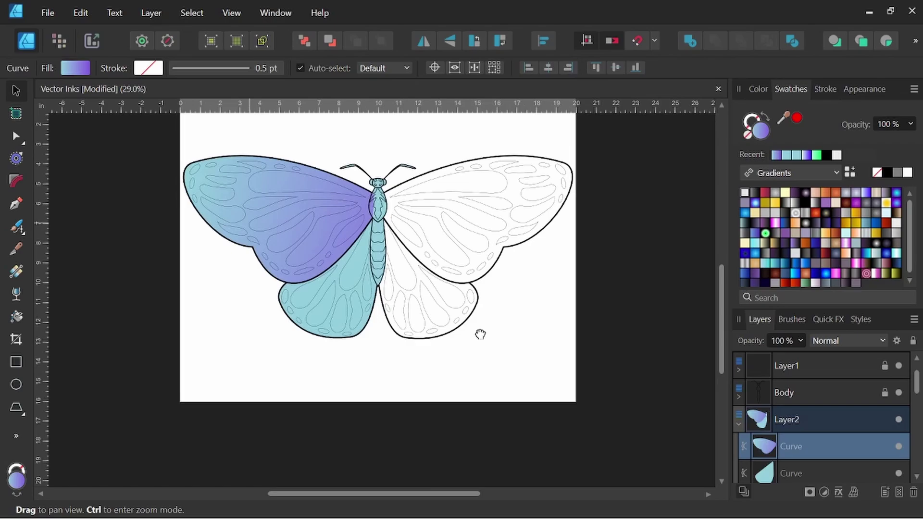
click(325, 303)
click(16, 270)
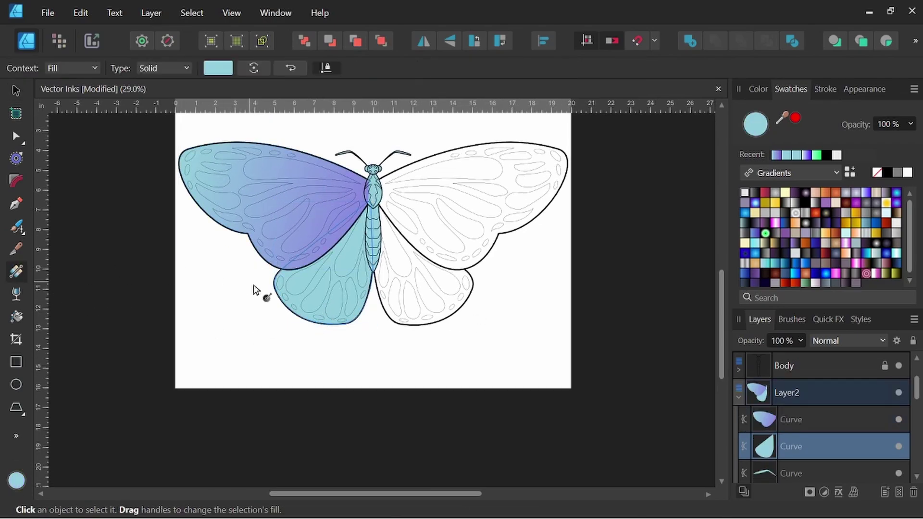
drag(260, 291, 405, 197)
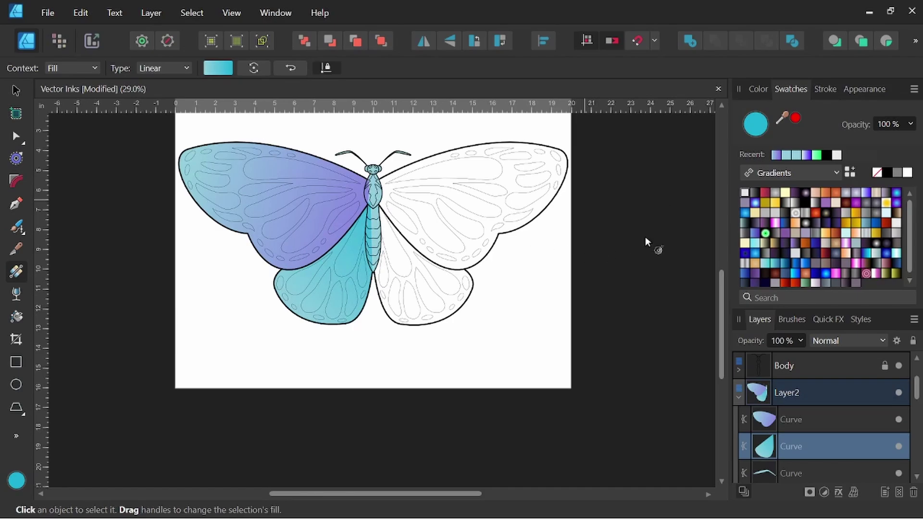
click(772, 155)
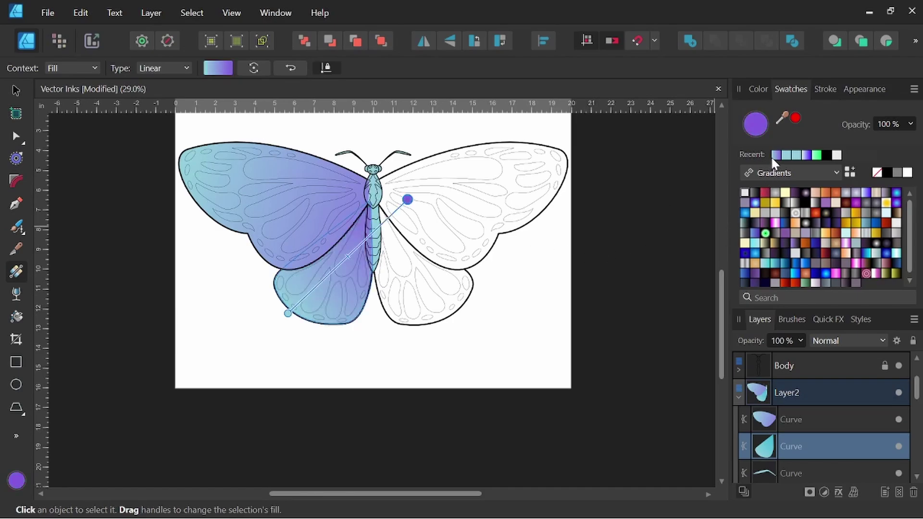
Step: Select both left wing fill shapes and move them to the bottom of Layer2, beneath the body fills
click(15, 90)
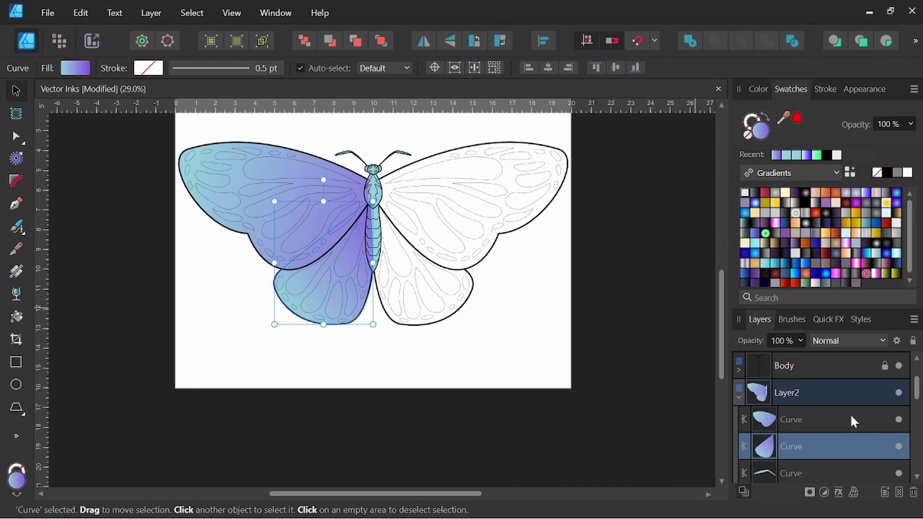
shift+click(807, 420)
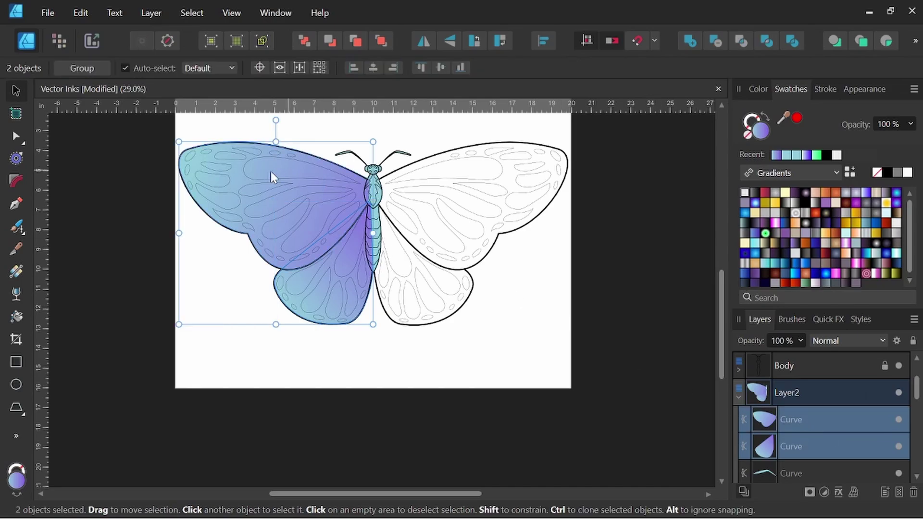
mouse_move(815, 414)
mouse_down()
mouse_move(811, 492)
mouse_move(802, 402)
mouse_up()
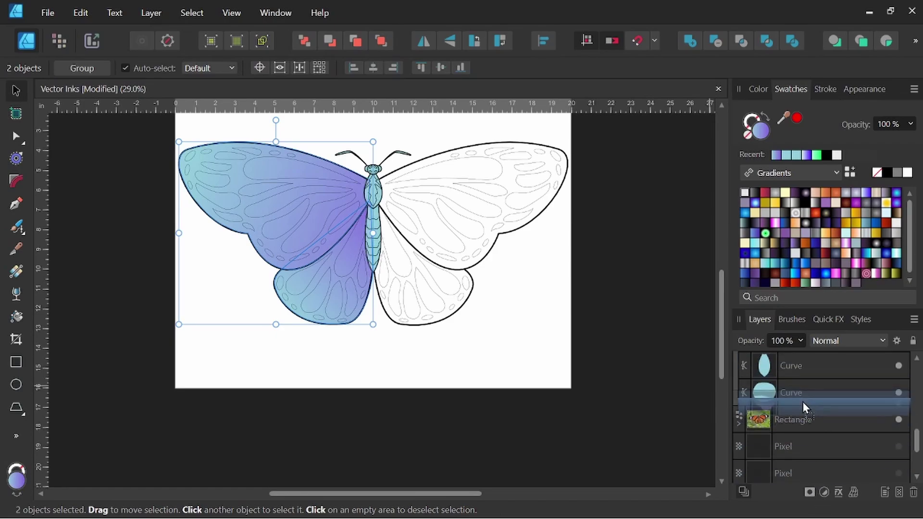
key(space)
scroll(388, 214, up, 2)
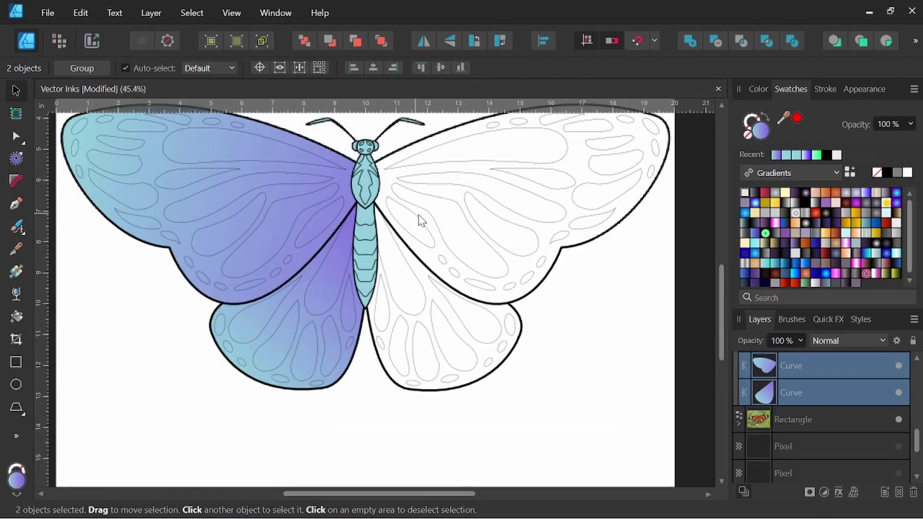
Step: Duplicate both left wing fills, flip the copies horizontally, align them under the right wings' line art, and clear the selection
key(space)
drag(421, 221, 414, 260)
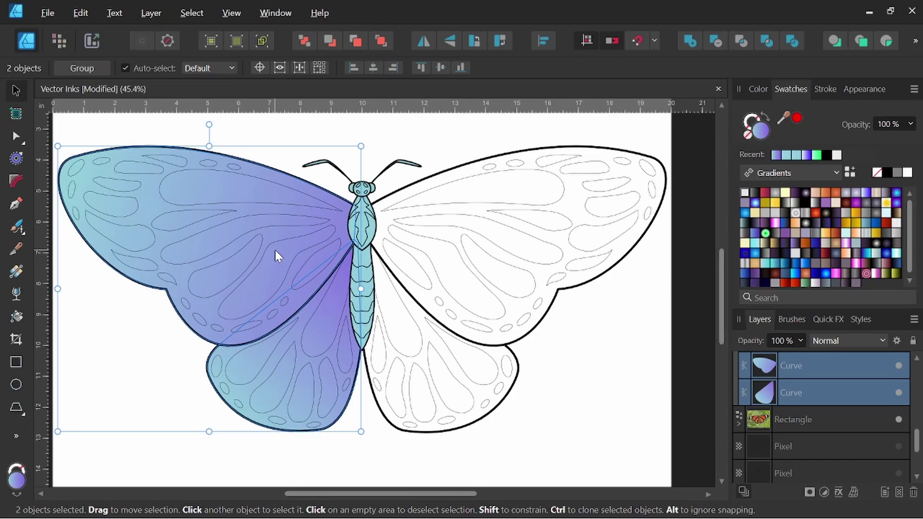
drag(278, 255, 457, 262)
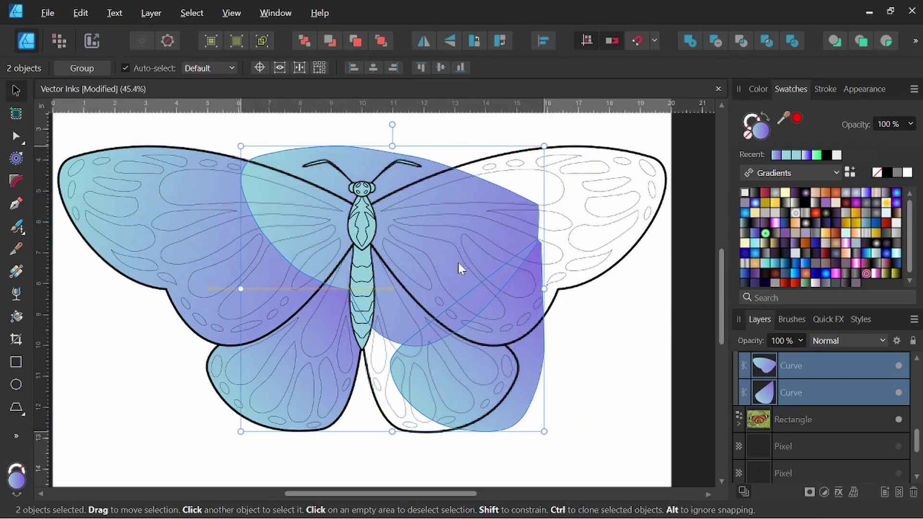
click(426, 43)
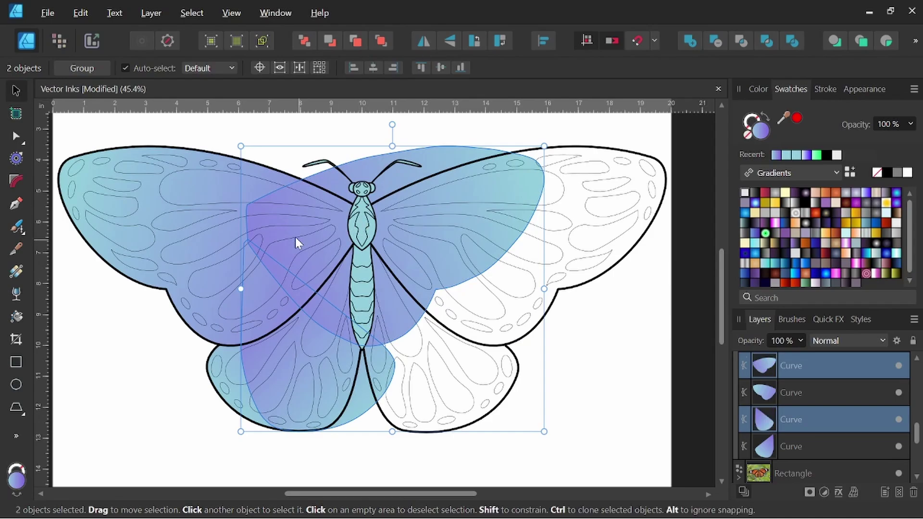
drag(290, 234, 414, 243)
key(space)
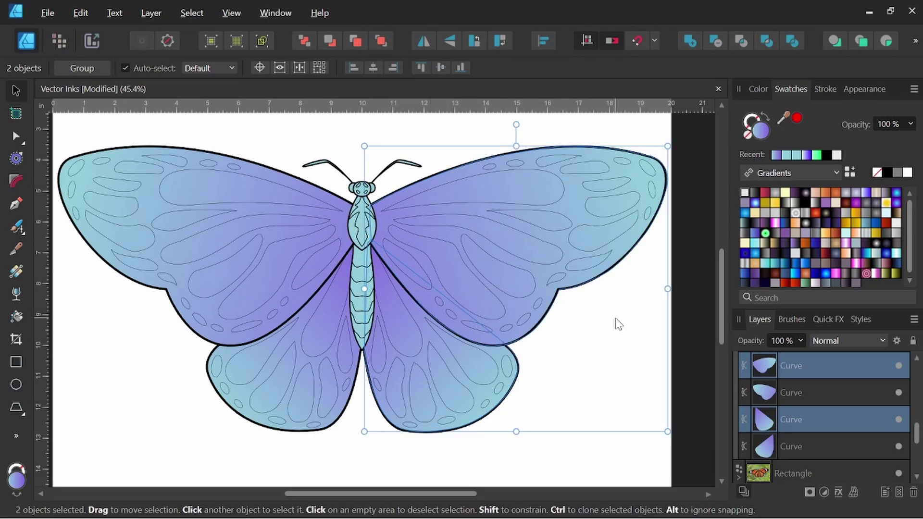
key(Left)
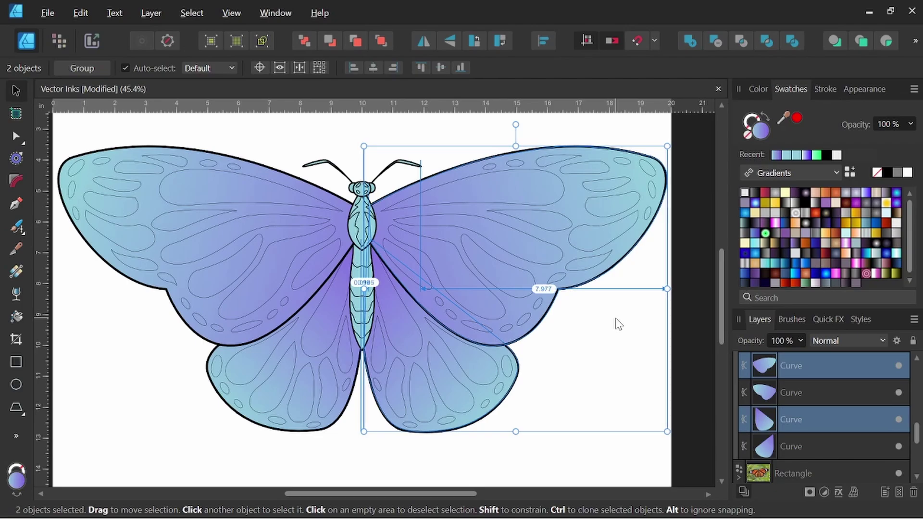
key(space)
drag(624, 323, 477, 356)
key(space)
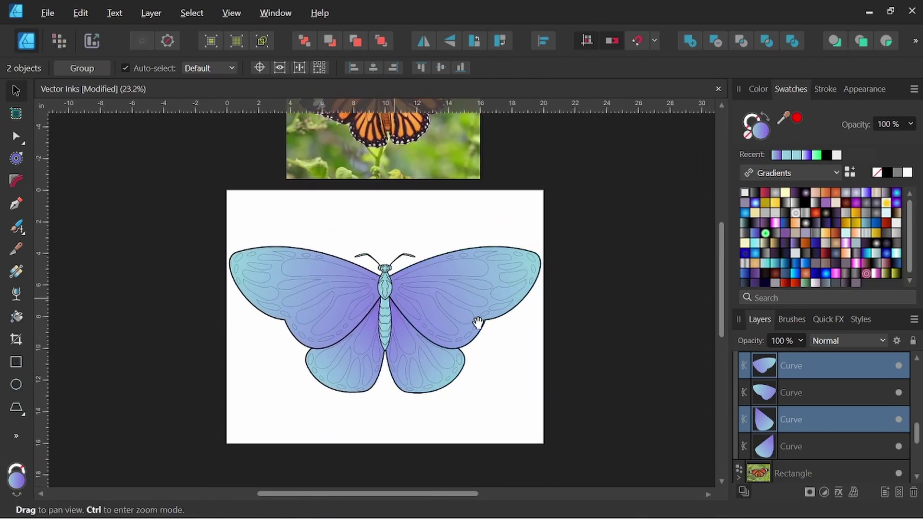
drag(477, 323, 393, 257)
click(180, 197)
Step: Give the thorax and abdomen fills vertical linear gradients from light blue at the upper end to deeper turquoise at the lower end
key(space)
scroll(373, 276, up, 4)
key(space)
scroll(361, 334, down, 4)
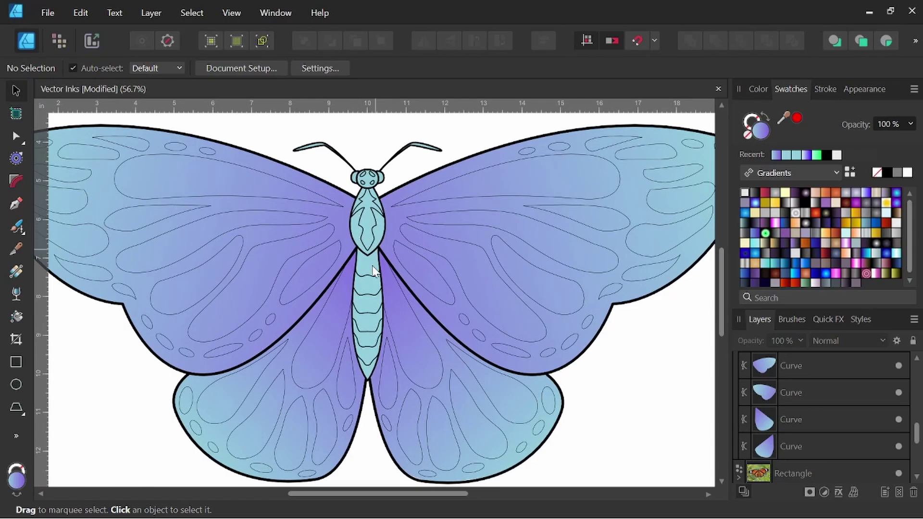
scroll(391, 244, down, 1)
scroll(387, 243, up, 2)
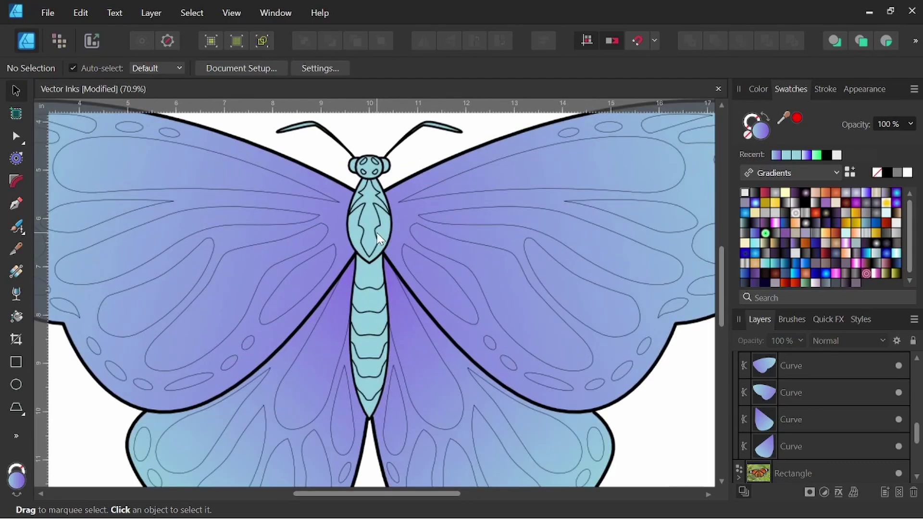
click(387, 225)
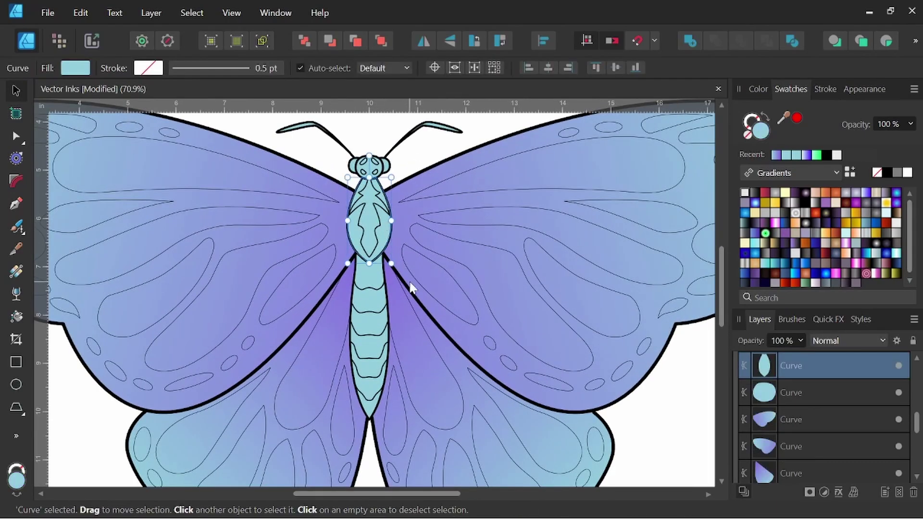
click(19, 270)
drag(366, 167, 361, 345)
click(377, 288)
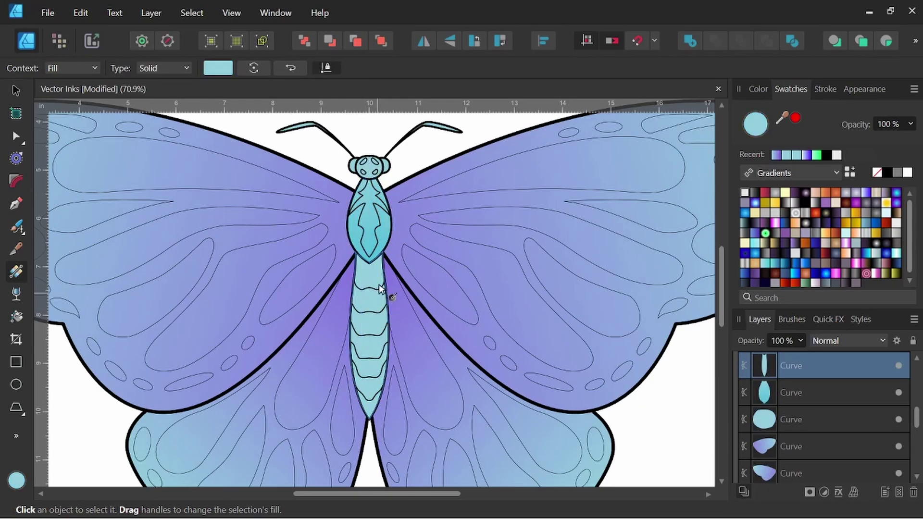
drag(379, 235, 378, 434)
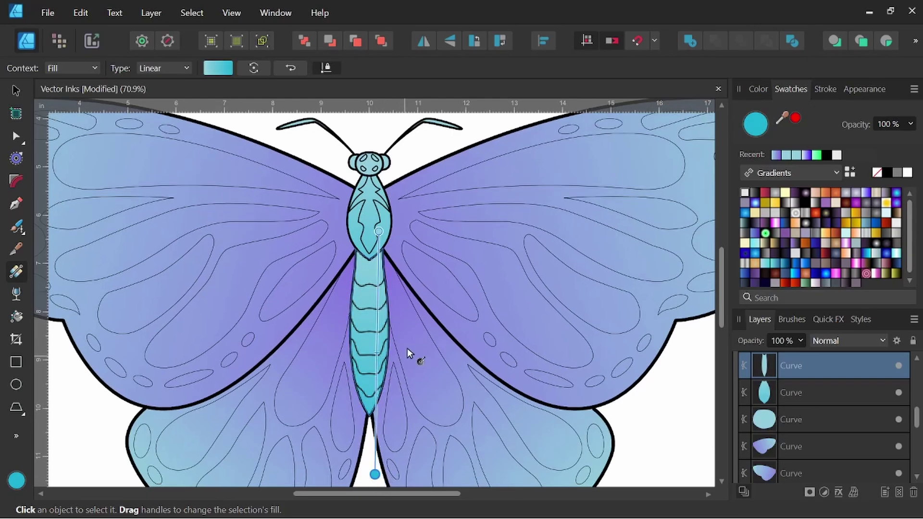
Step: Give the head and both eye fills light blue to turquoise linear gradients running downward past each shape
scroll(407, 354, down, 4)
drag(467, 354, 435, 332)
scroll(413, 324, up, 4)
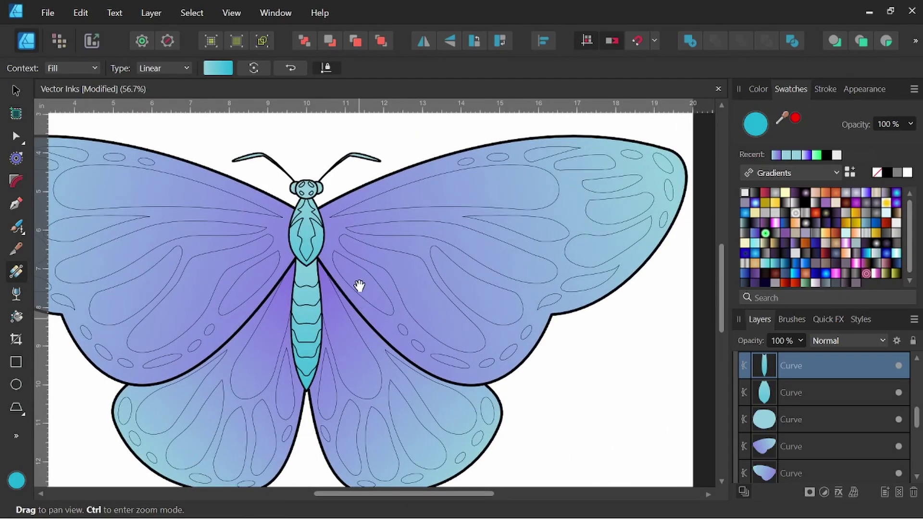
scroll(380, 283, up, 3)
click(341, 241)
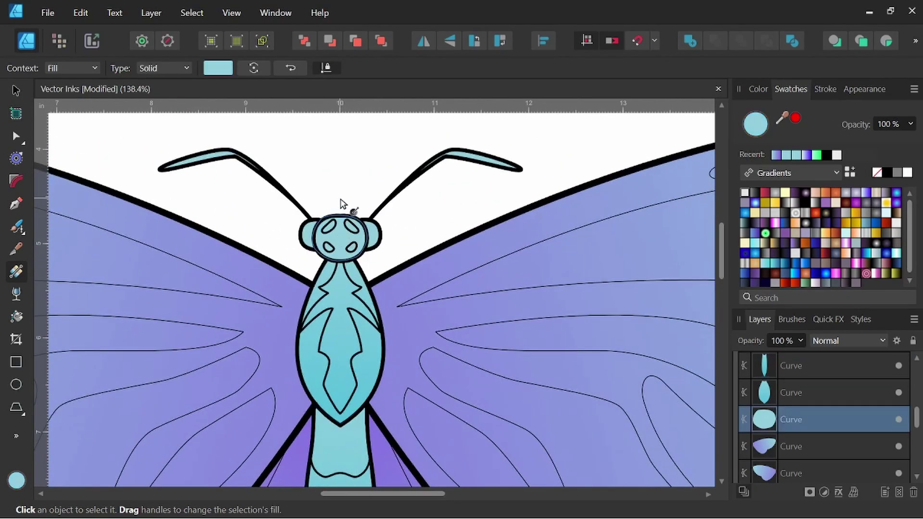
drag(339, 198, 333, 371)
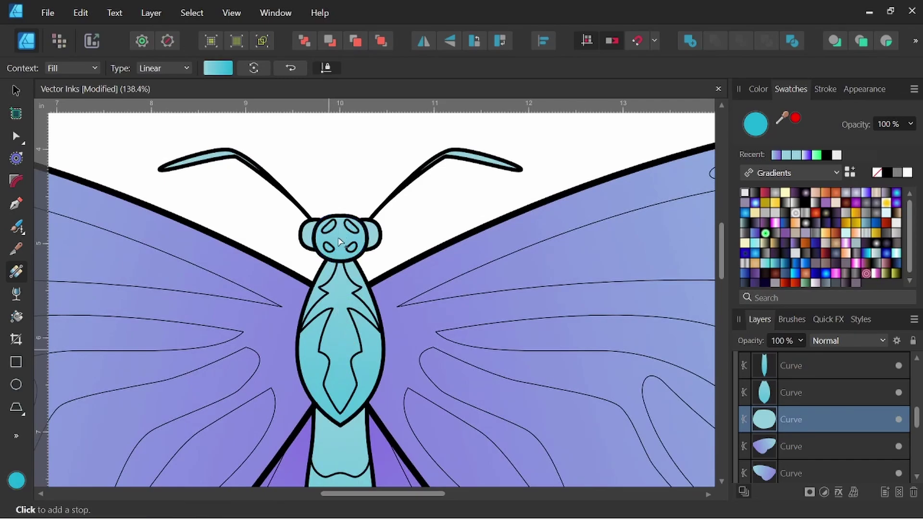
click(380, 237)
drag(371, 186, 388, 330)
click(308, 242)
drag(326, 169, 291, 324)
Step: Give the left antenna the recent light blue to purple gradient, running diagonally from above its outer end toward the head
click(225, 161)
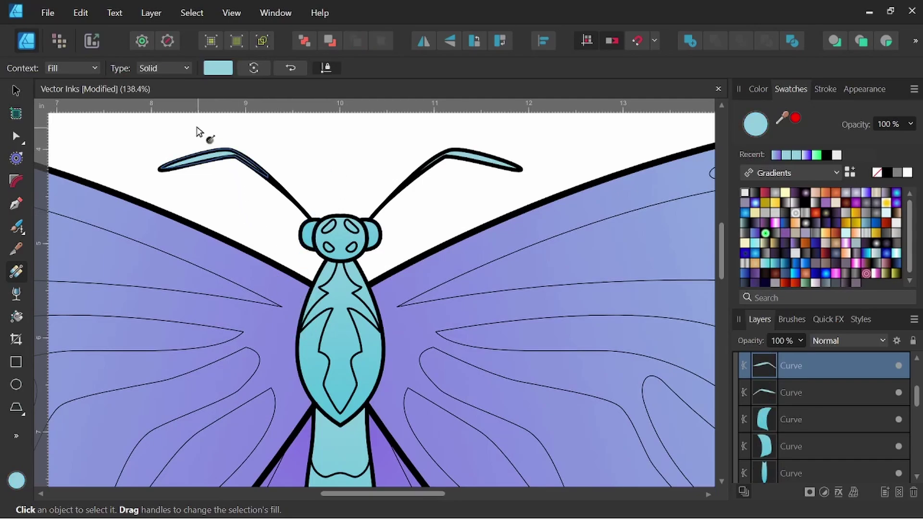
drag(189, 124, 287, 240)
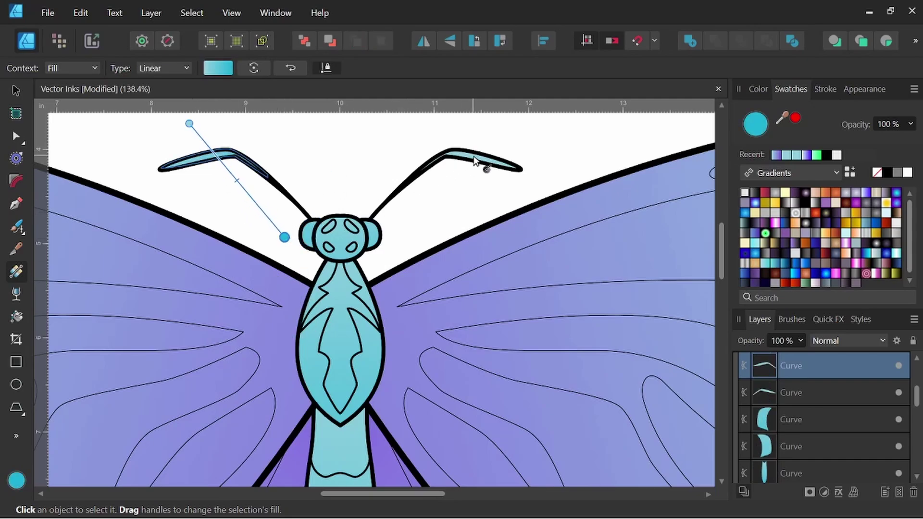
click(775, 155)
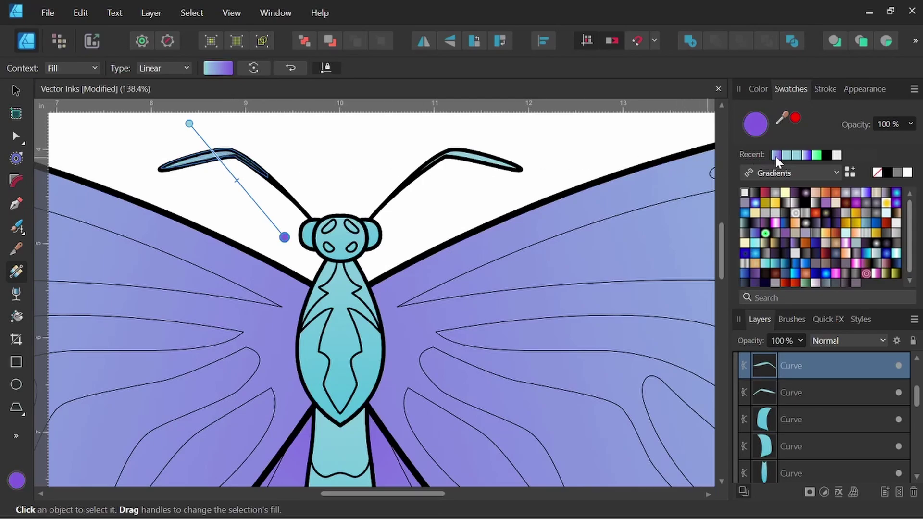
drag(271, 222, 274, 230)
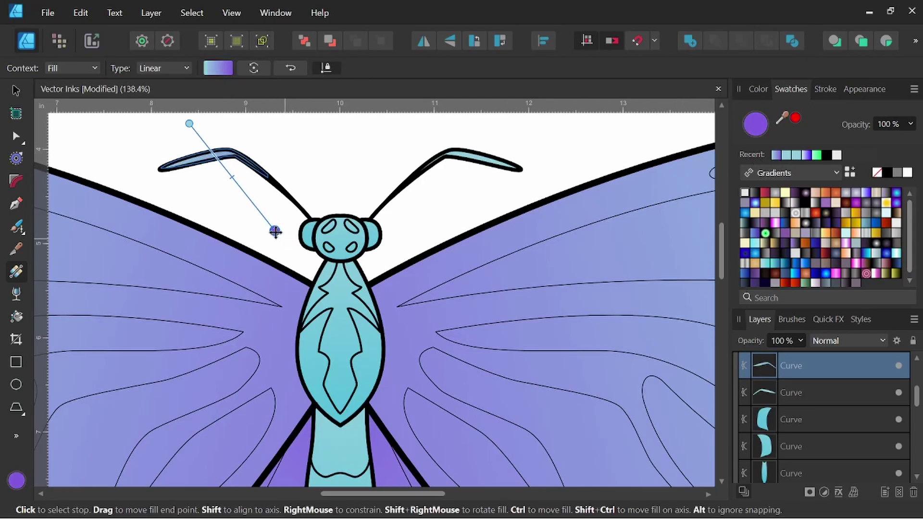
Step: Give the right antenna the recent light blue to purple gradient, running diagonally toward the head, and deselect everything
click(483, 161)
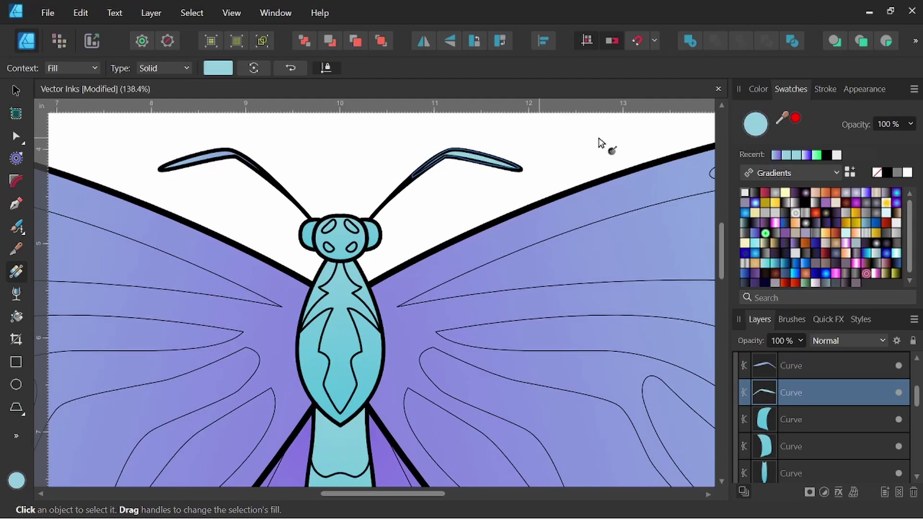
click(776, 155)
drag(502, 136, 407, 229)
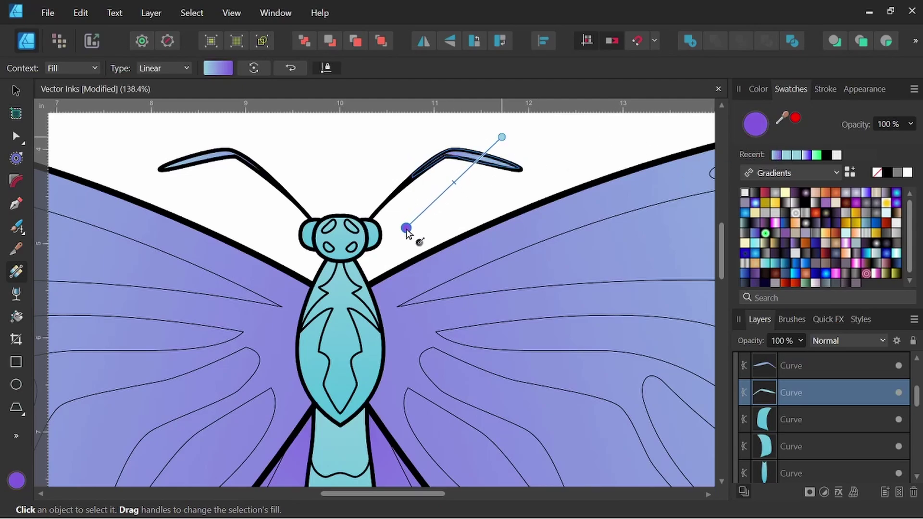
scroll(406, 233, down, 6)
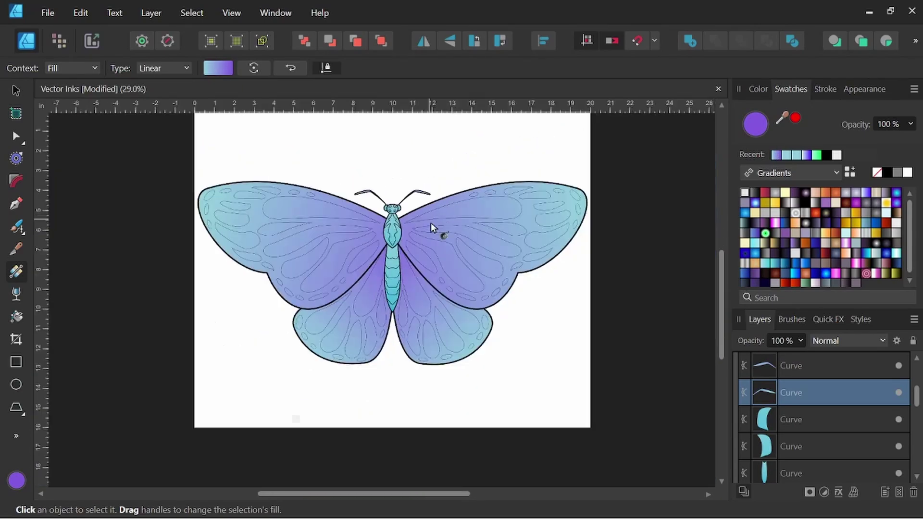
drag(440, 240, 436, 290)
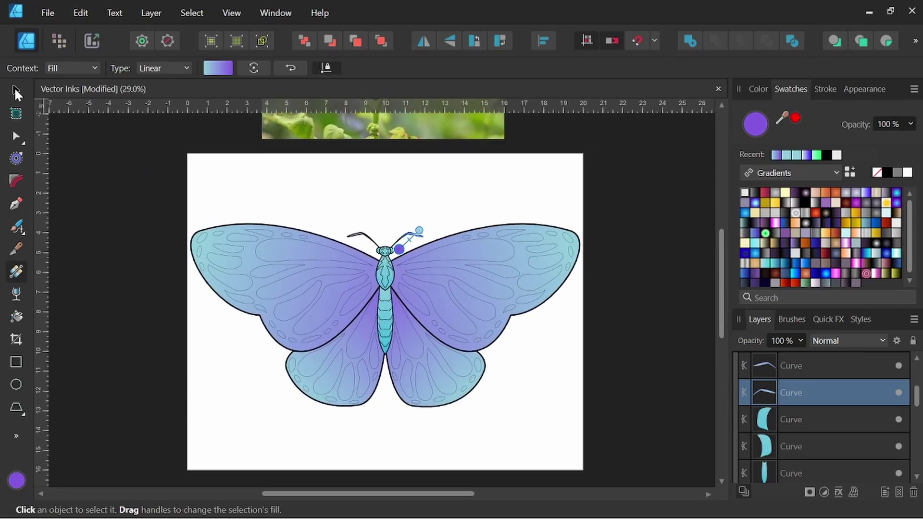
click(15, 90)
key(ctrl+d)
Step: Draw a Pen curve from the upper left wing's outer tip, just inside its lower edge, to the thorax
scroll(434, 337, up, 3)
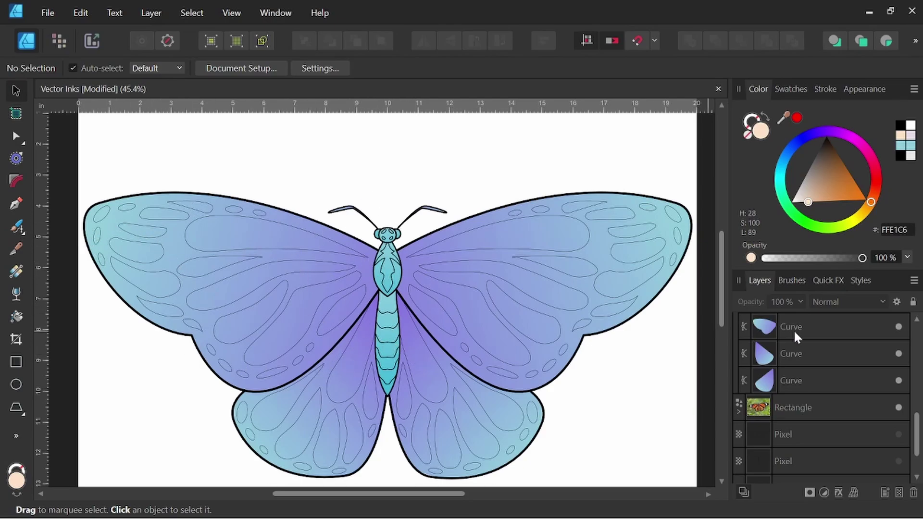
scroll(818, 377, up, 3)
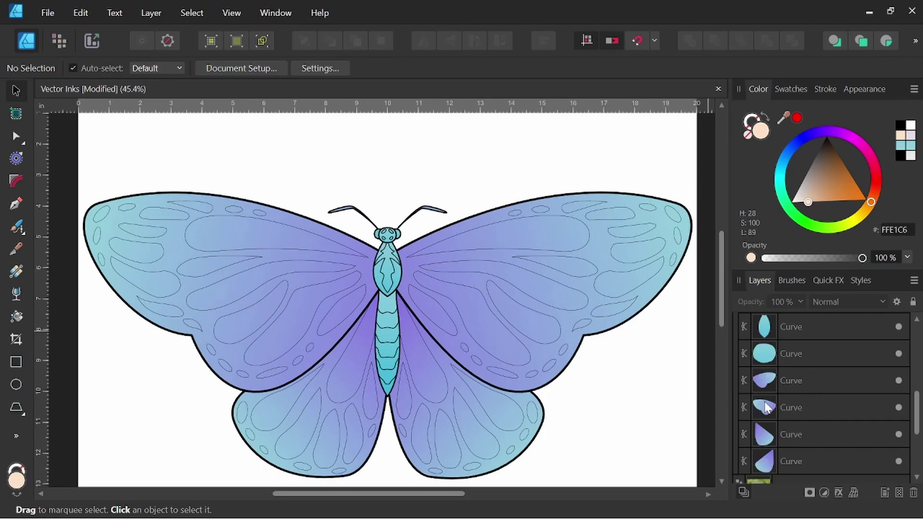
click(21, 204)
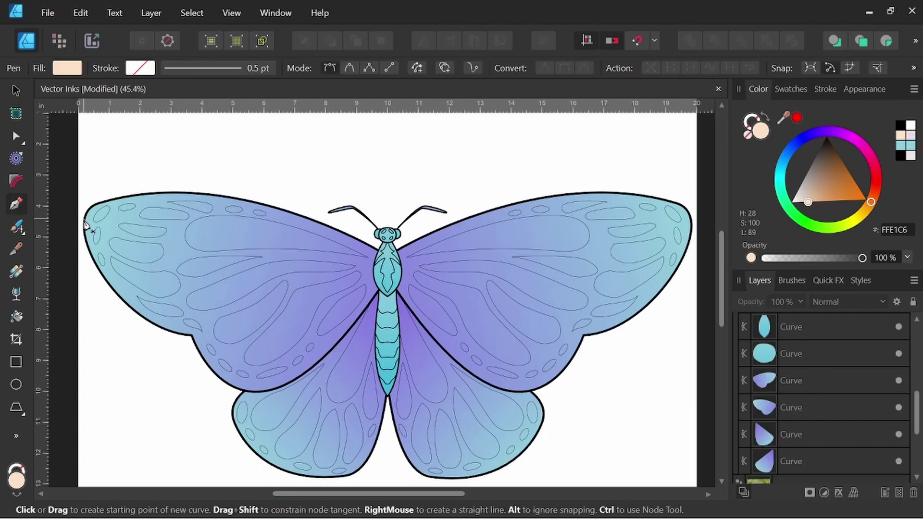
scroll(86, 214, up, 2)
click(85, 205)
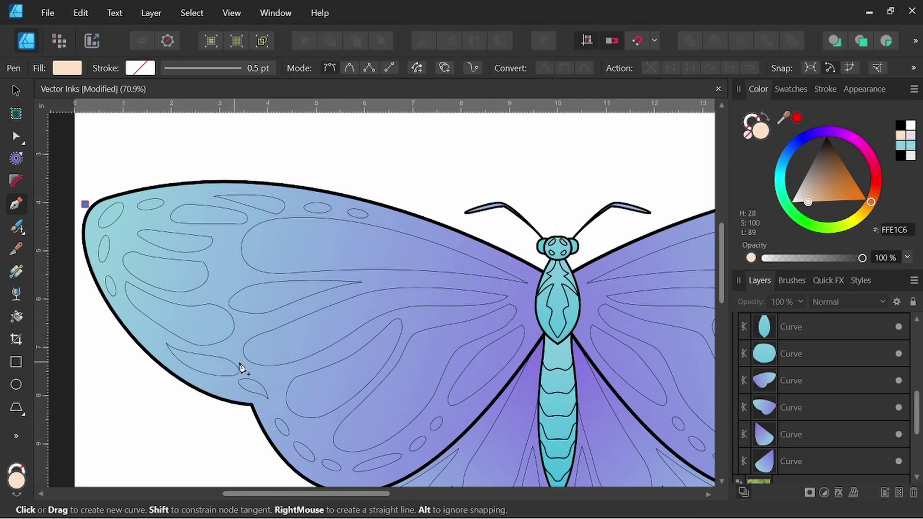
drag(267, 369, 289, 373)
scroll(304, 376, down, 2)
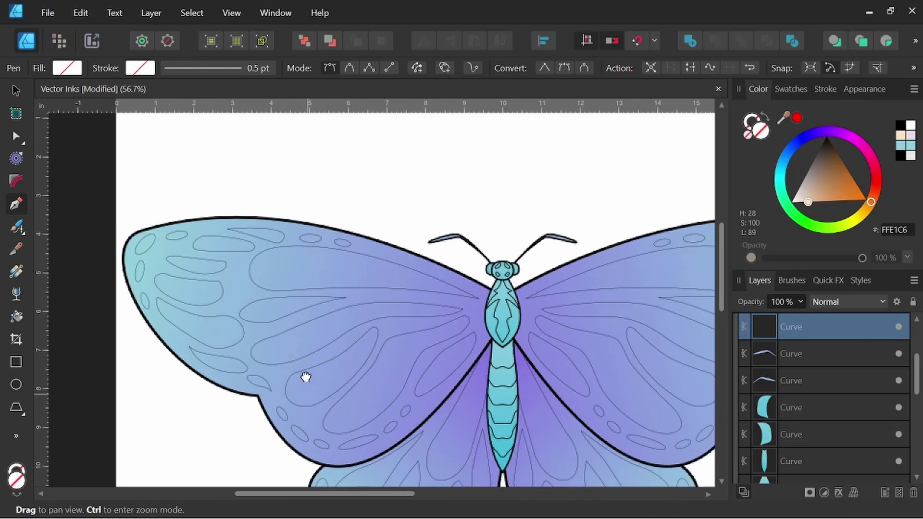
mouse_move(316, 401)
mouse_down()
mouse_move(335, 421)
mouse_move(380, 416)
mouse_up()
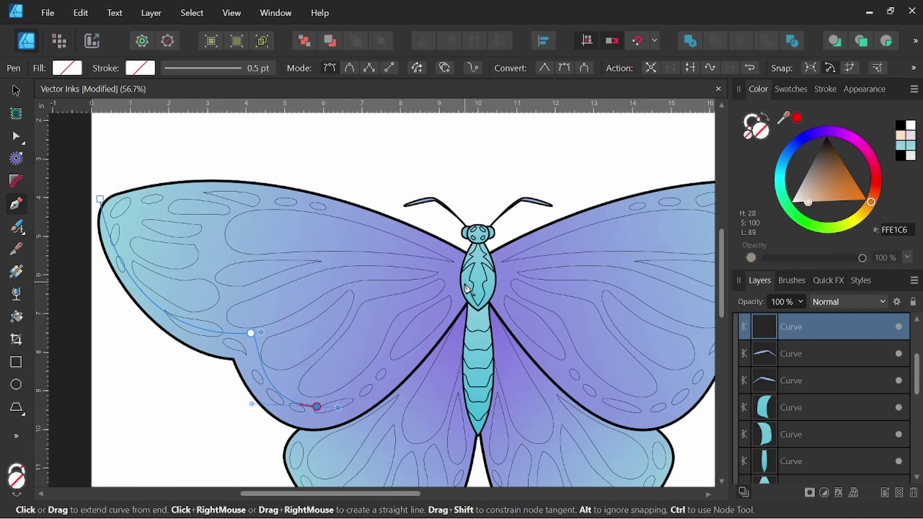
drag(464, 286, 518, 205)
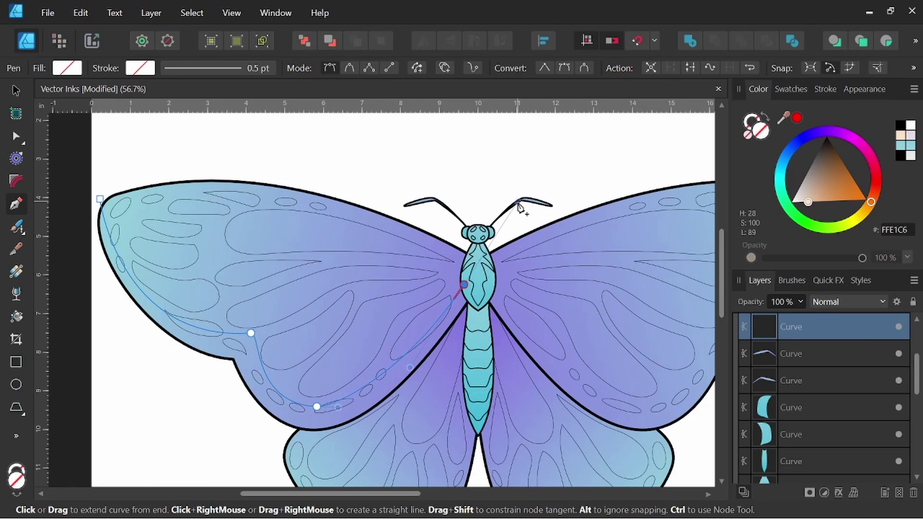
Step: Make the node at the thorax sharp, then return the curve beyond the wing's lower edge and close it at the tip
click(464, 284)
click(481, 302)
drag(300, 442, 232, 395)
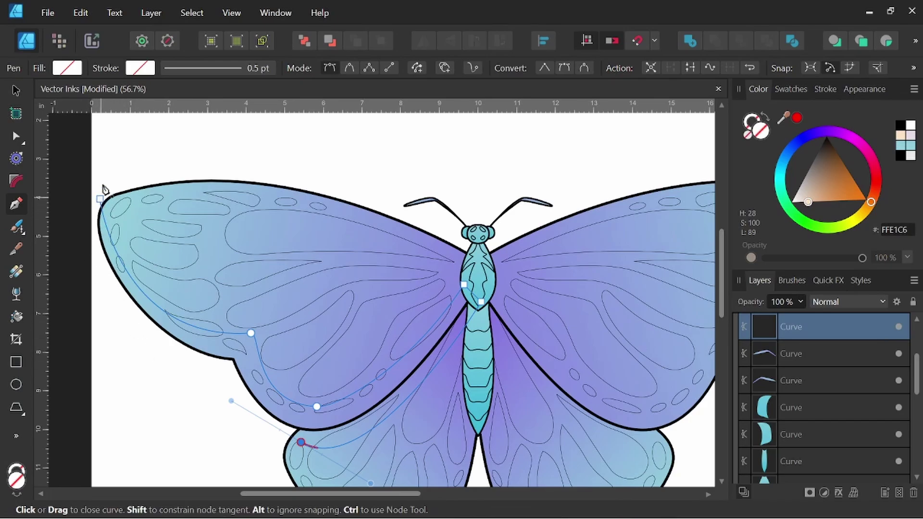
drag(101, 198, 163, 125)
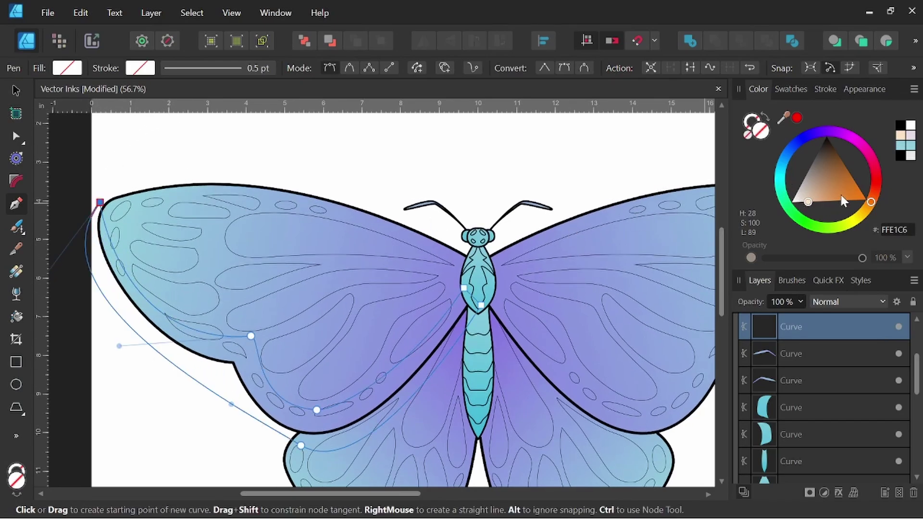
Step: Fill the closed edge shape with light pink-violet F4C6FF and set its blend mode to Multiply
drag(869, 203, 843, 133)
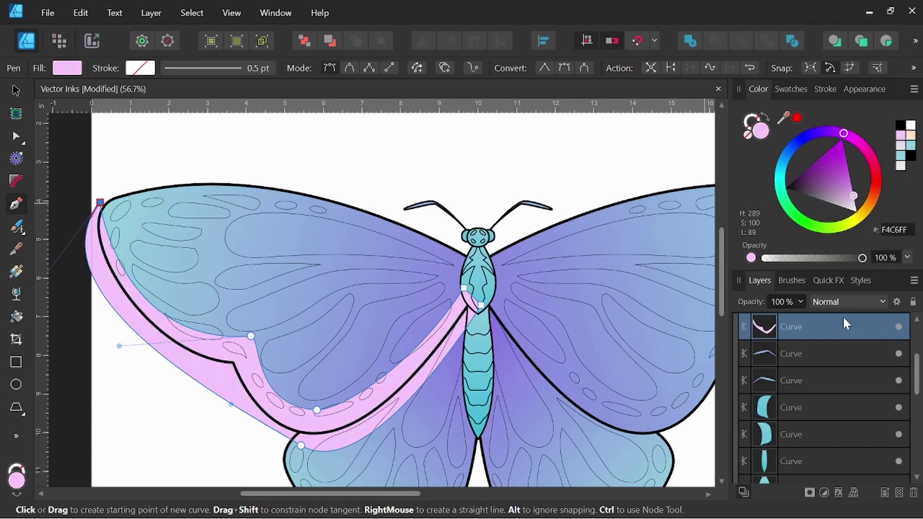
click(882, 302)
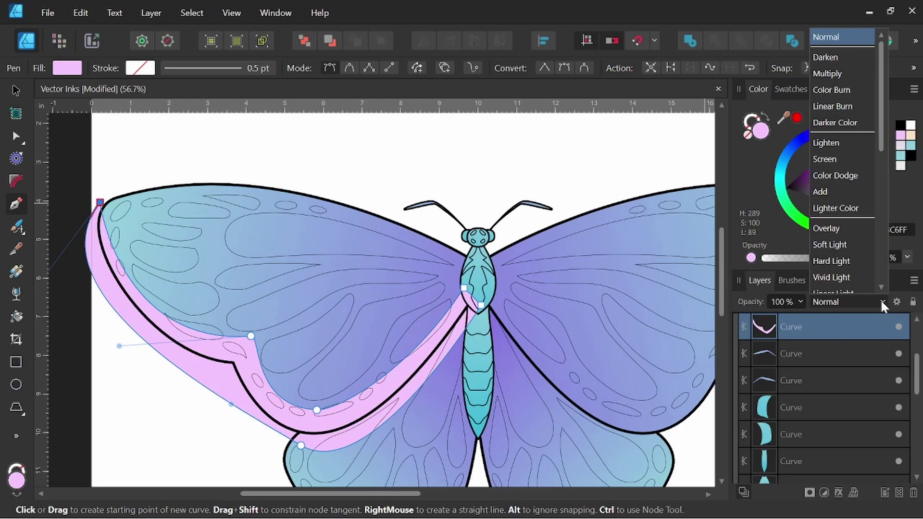
scroll(866, 278, down, 2)
scroll(829, 99, up, 2)
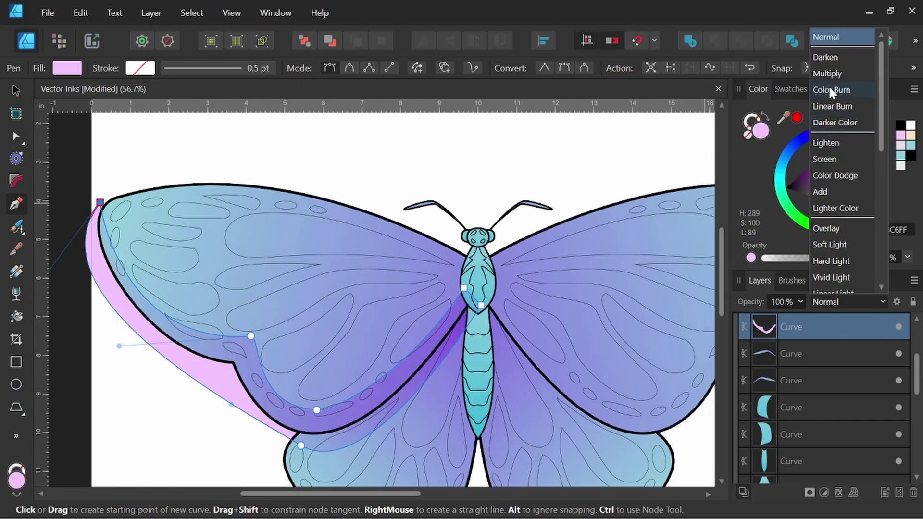
click(828, 73)
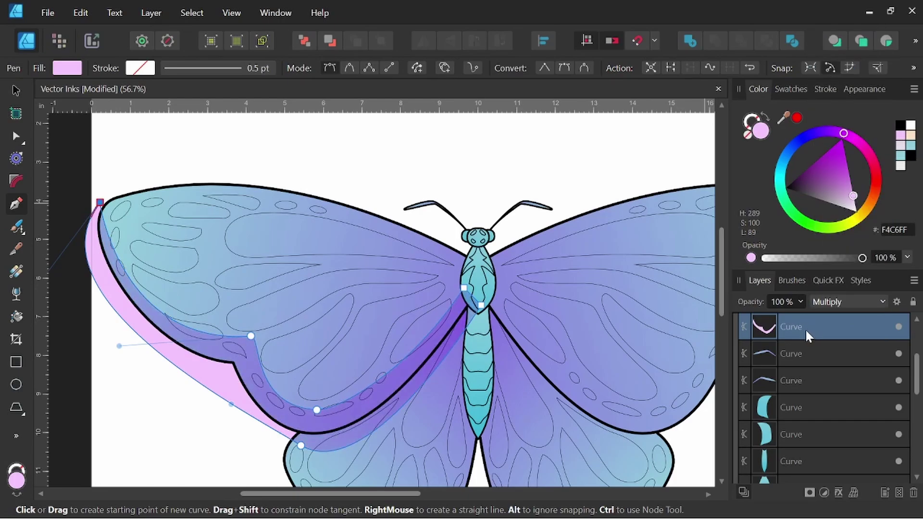
Step: Clip the shadow shape inside the upper left wing's curve and change its fill to muted grey-lilac DDD3DF
drag(798, 332, 804, 356)
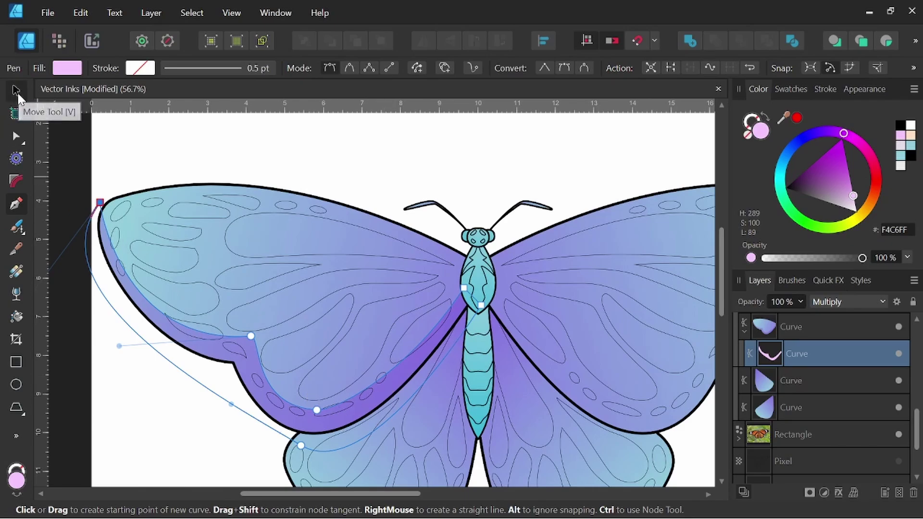
click(15, 93)
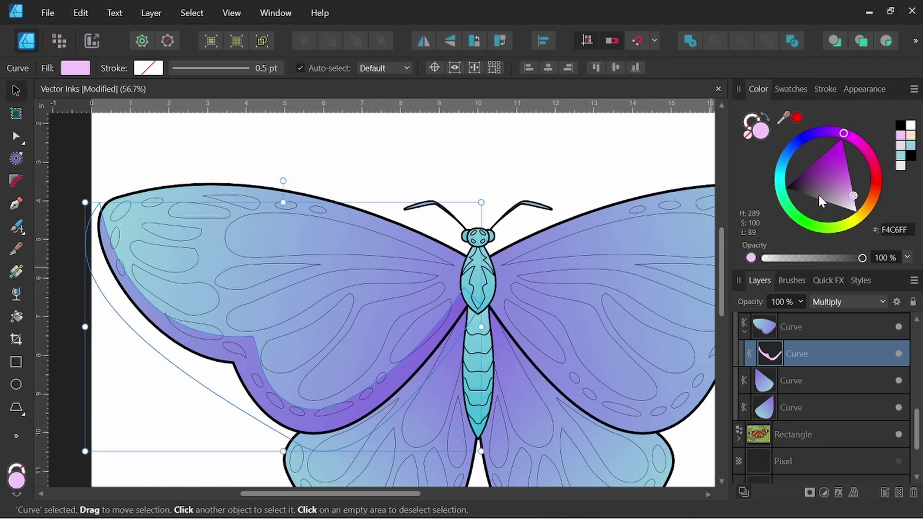
drag(851, 197, 847, 205)
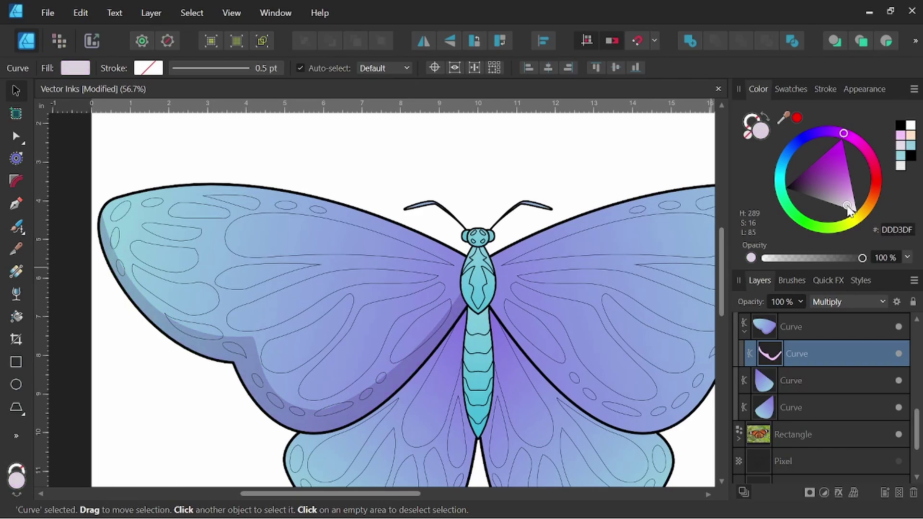
scroll(497, 333, down, 4)
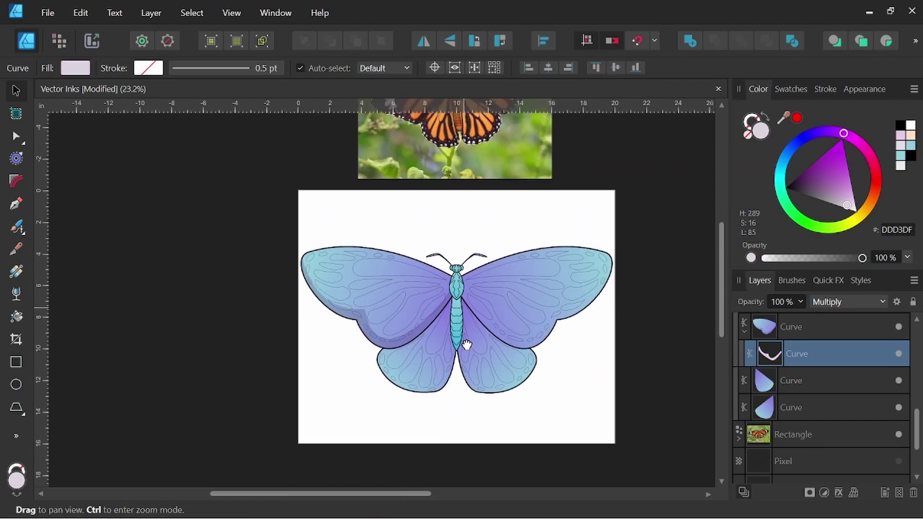
scroll(458, 339, up, 4)
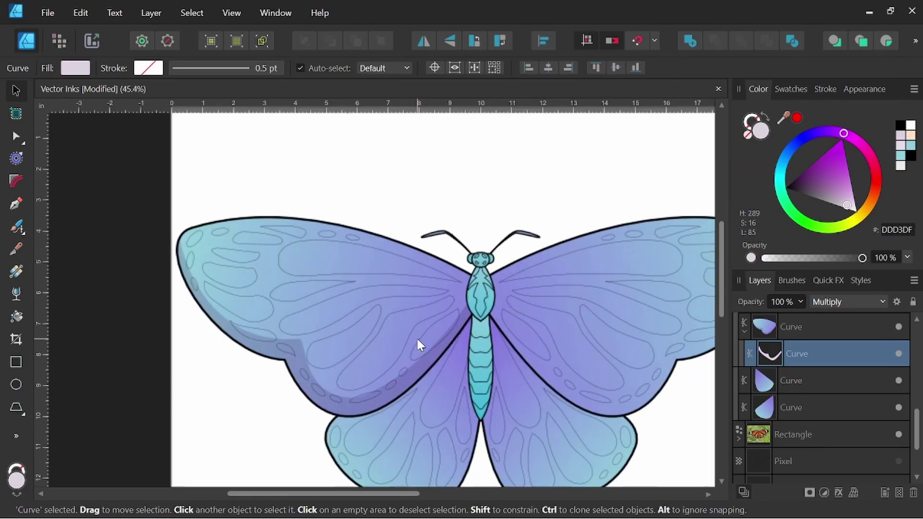
drag(405, 323, 400, 311)
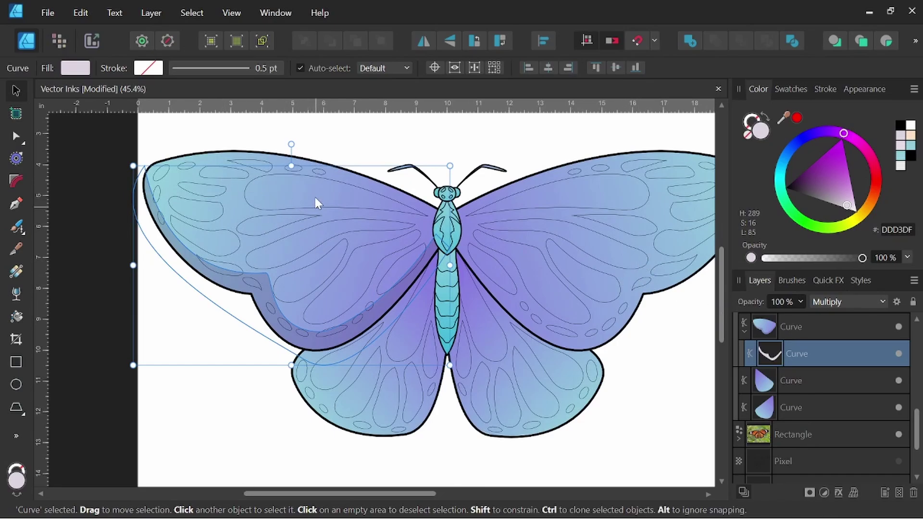
key(space)
drag(284, 212, 287, 274)
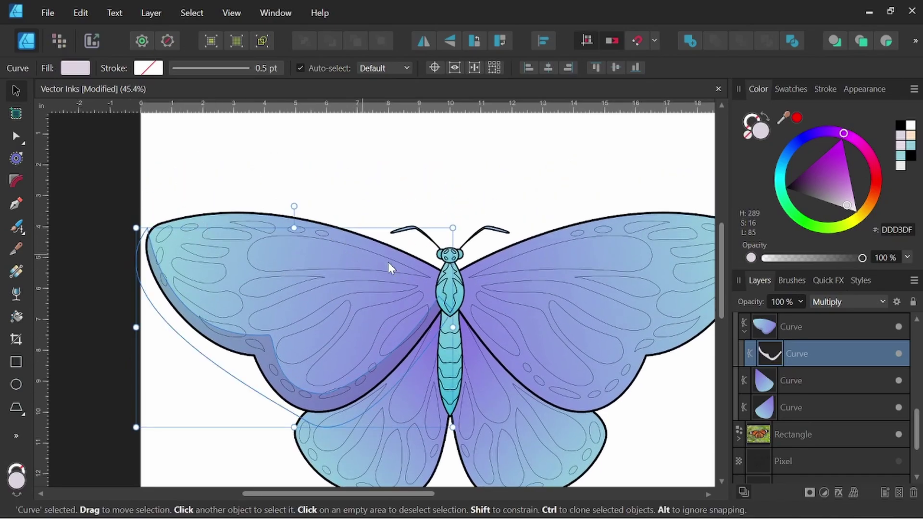
Step: Draw a Pen curve from the upper left wing's outer tip, just inside its upper edge, to the thorax, ending in a sharp node
click(16, 204)
scroll(122, 201, up, 2)
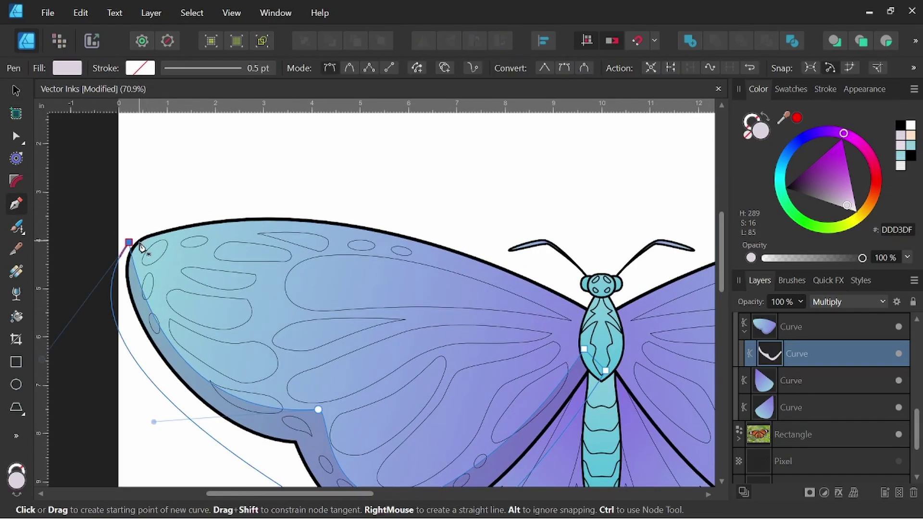
scroll(309, 243, down, 2)
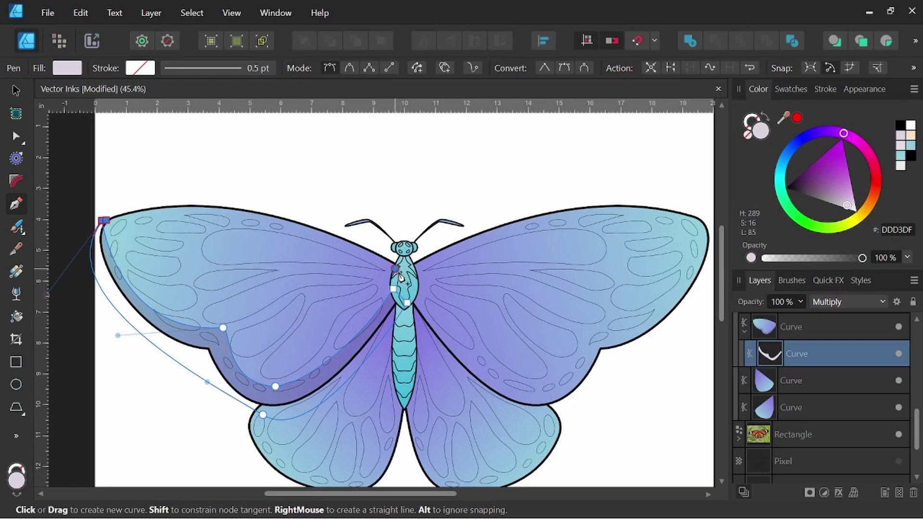
drag(395, 267, 557, 351)
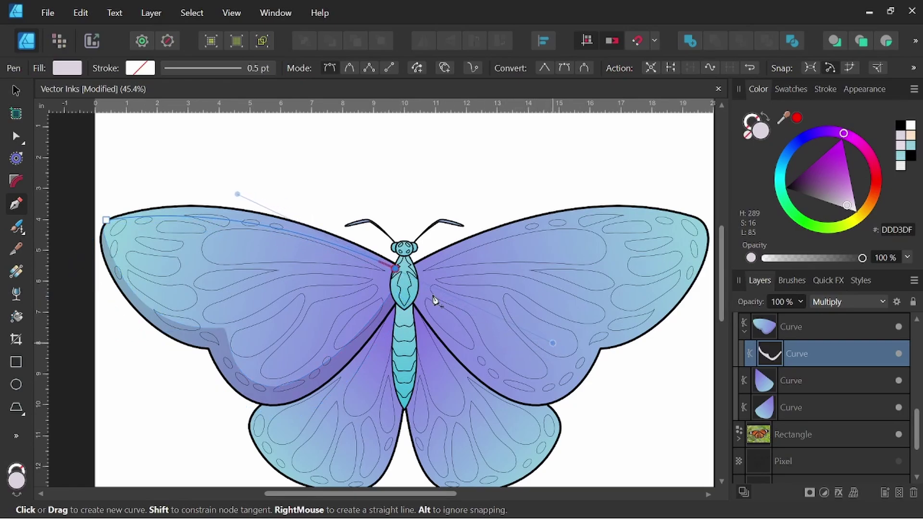
click(395, 269)
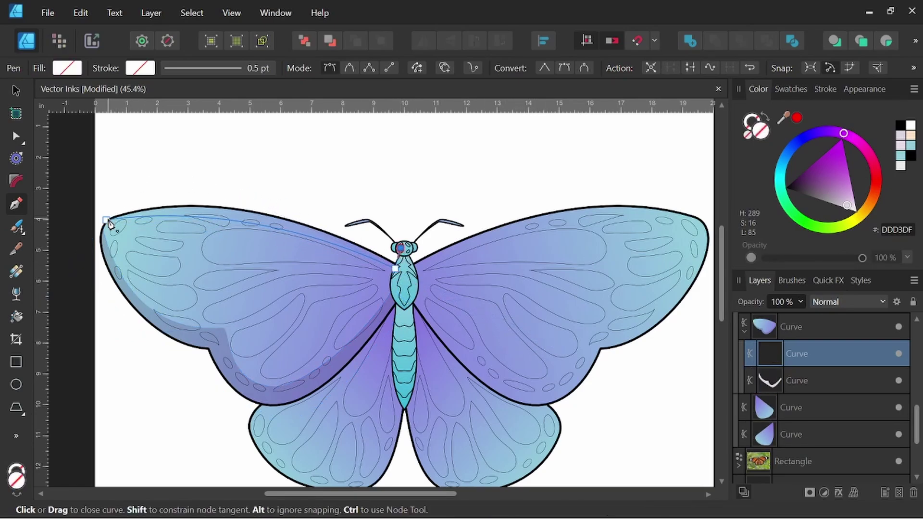
Step: Close the highlight curve at the wing tip, bending the return segment from the head outward above the wing's upper edge
scroll(49, 263, left, 6)
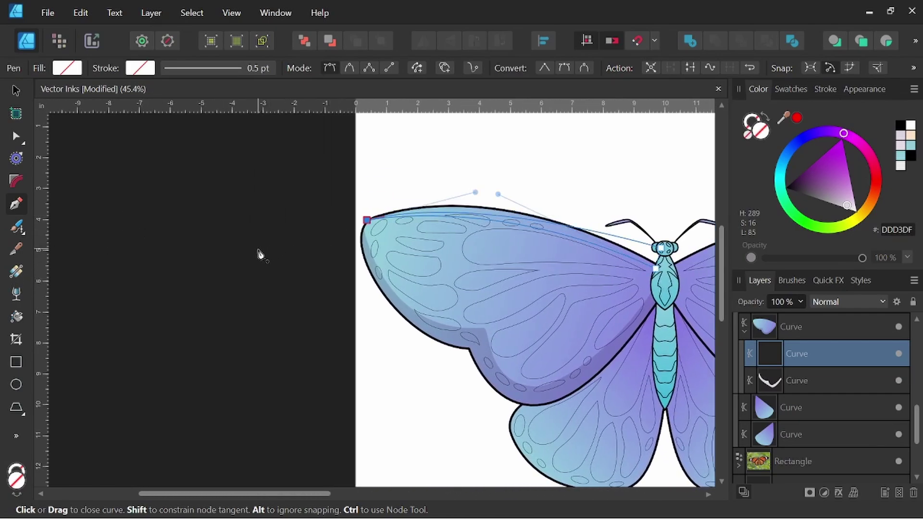
key(space)
drag(561, 288, 429, 285)
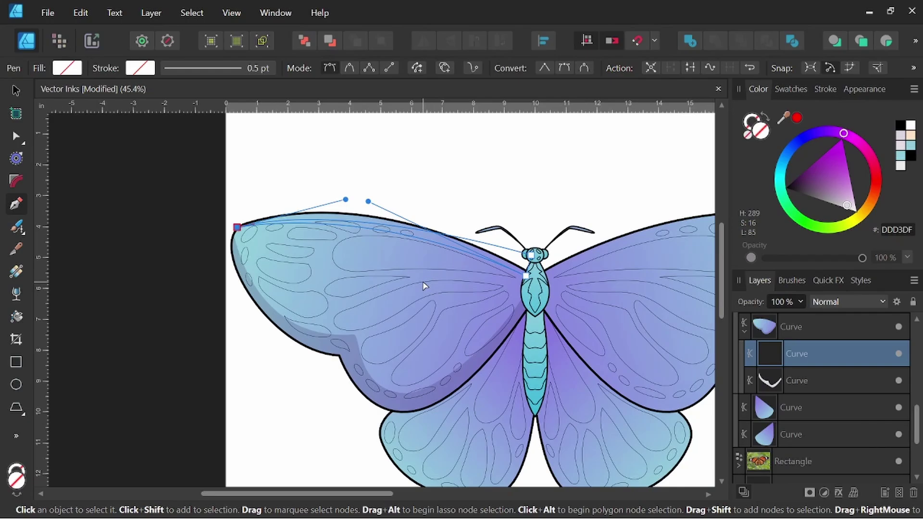
drag(237, 227, 170, 313)
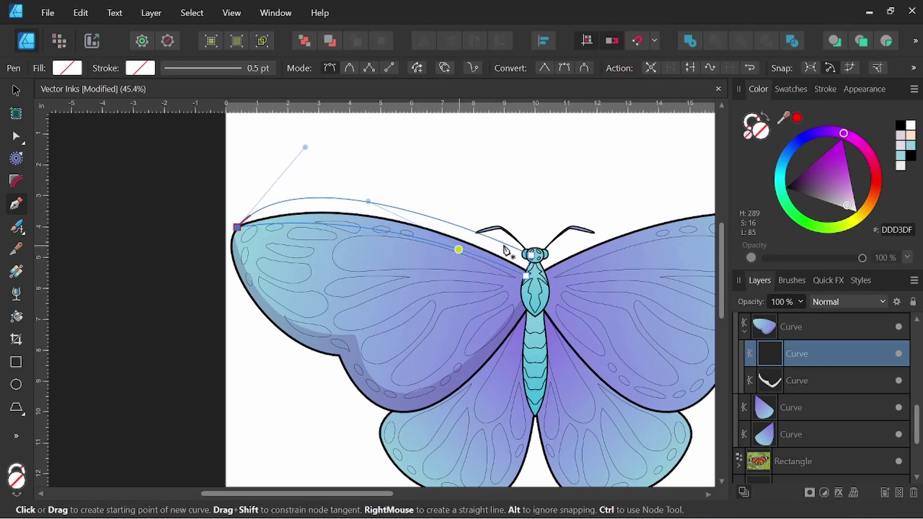
drag(659, 284, 552, 267)
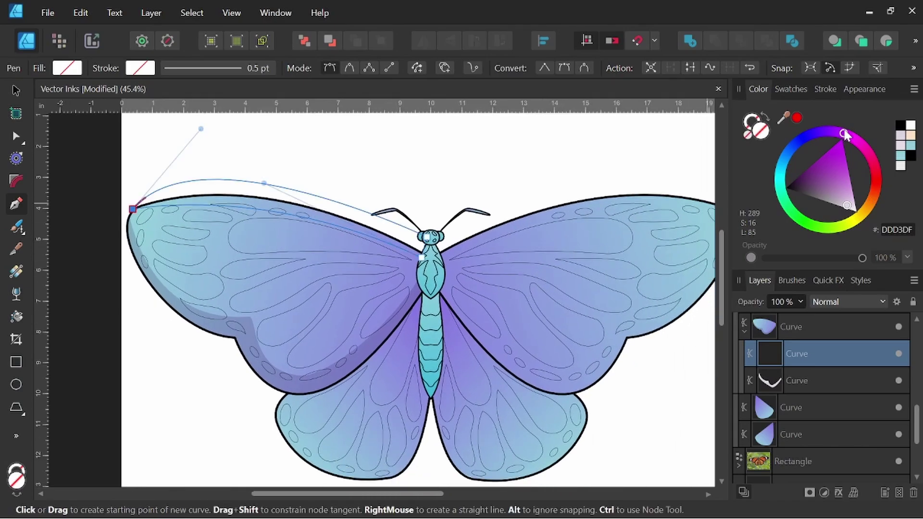
Step: Fill the upper-edge highlight shape with pale cream FFE7BD and set its blend mode to Soft Light
drag(846, 135, 868, 211)
click(807, 200)
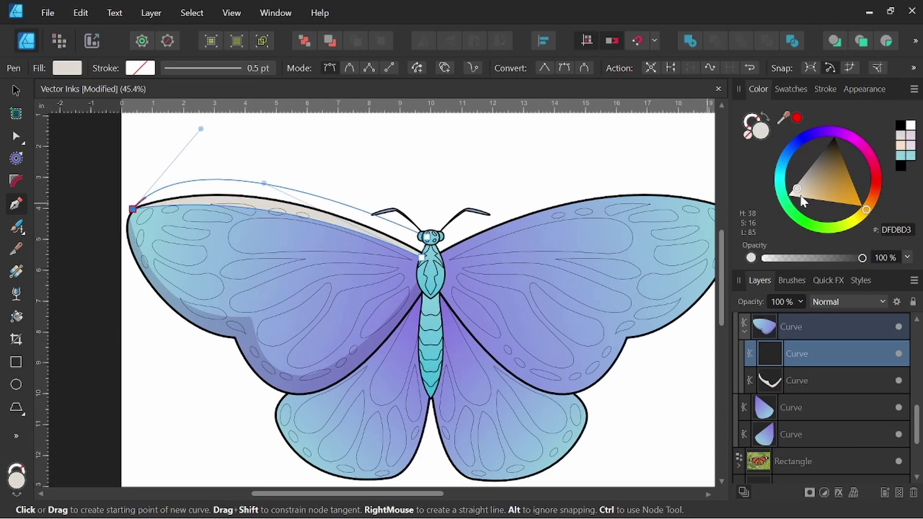
click(883, 301)
scroll(869, 267, down, 1)
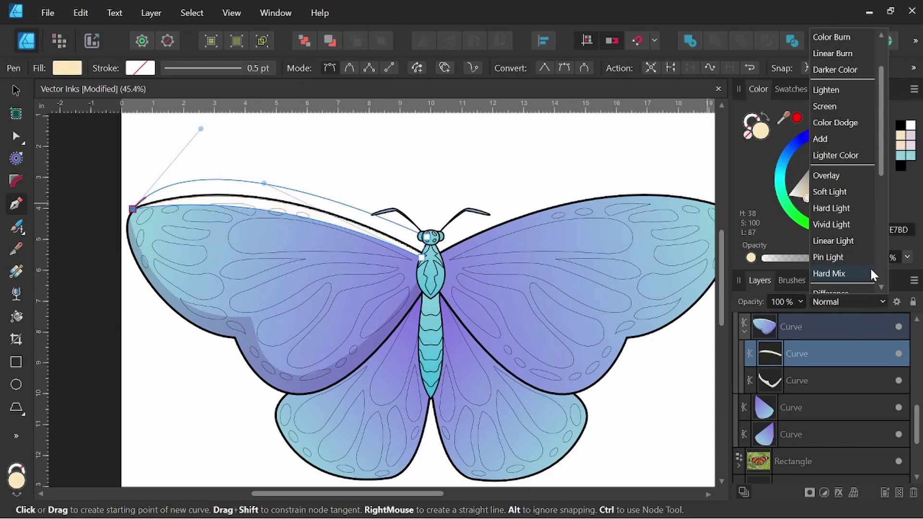
click(842, 191)
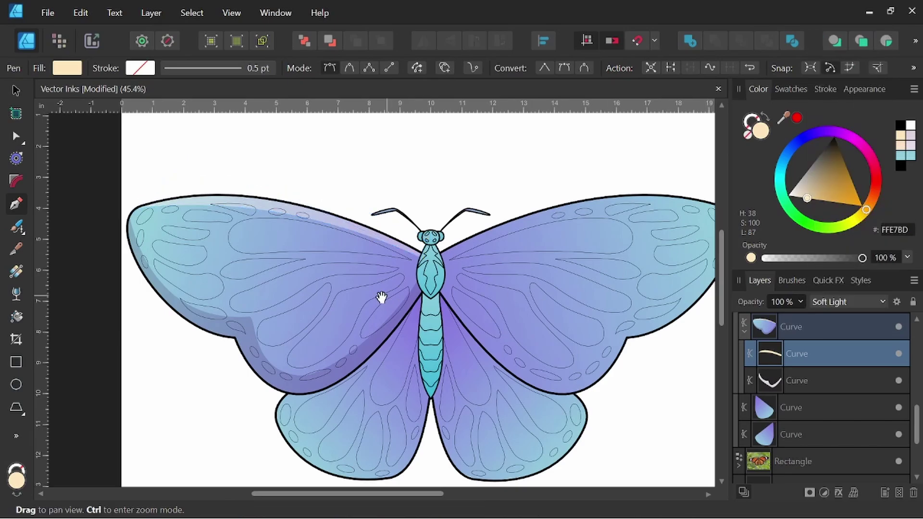
Step: Apply a Gaussian Blur with a 23.9 px radius to the shadow shape along the upper left wing's lower edge
click(829, 380)
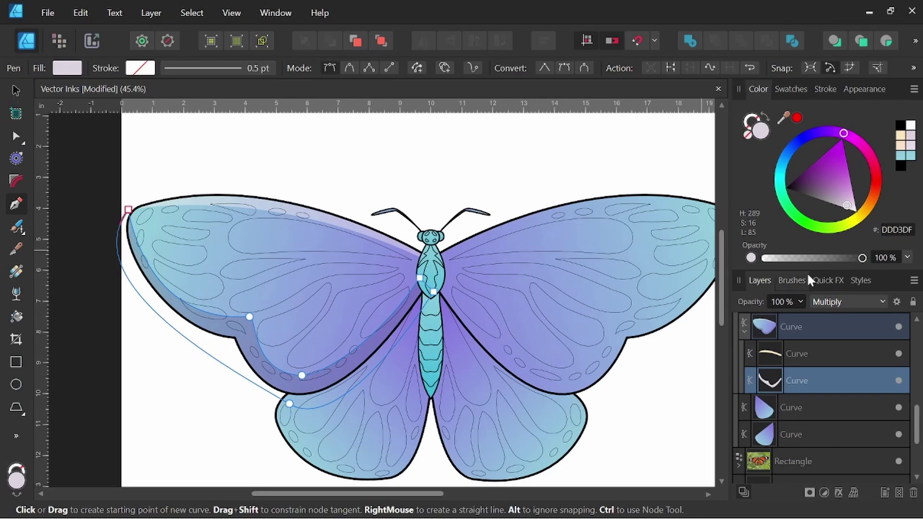
click(835, 280)
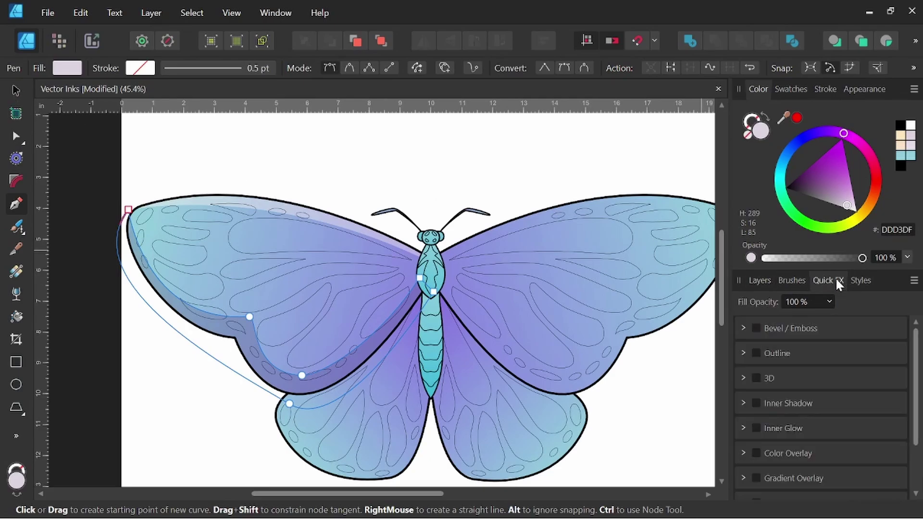
scroll(806, 423, down, 1)
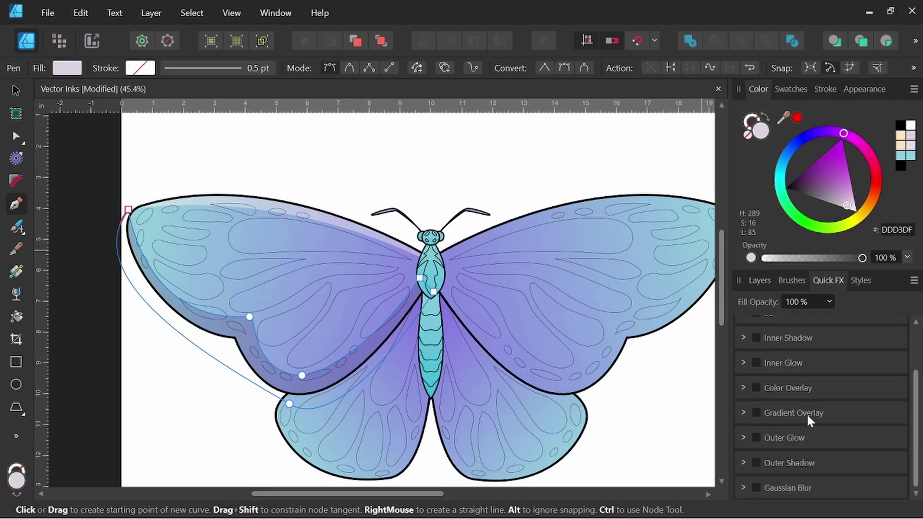
click(755, 487)
scroll(849, 457, down, 1)
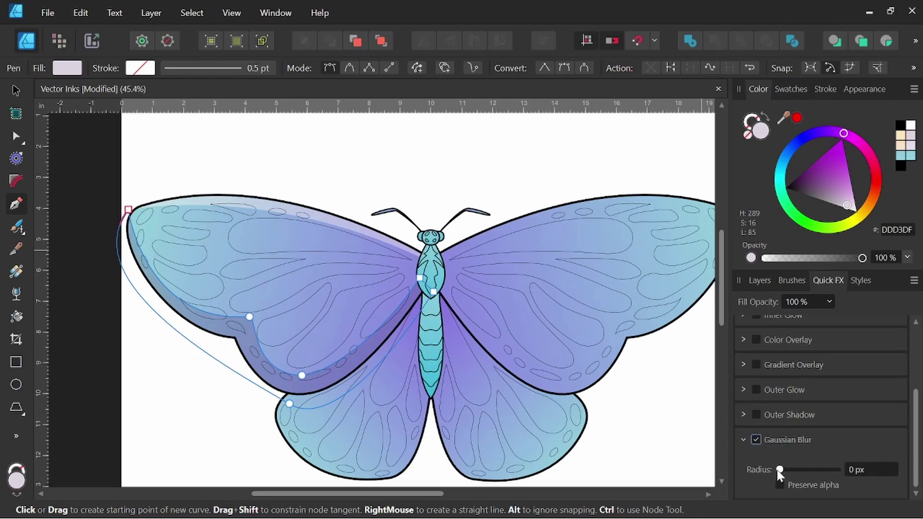
drag(779, 472, 813, 472)
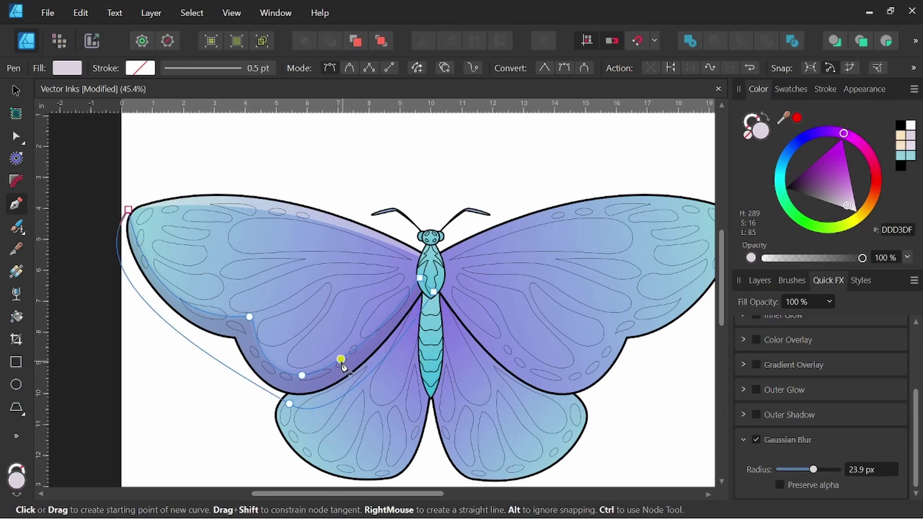
key(space)
Step: Turn on Scale with Object for the shadow shape's layer effects and review its Gaussian Blur settings
click(743, 412)
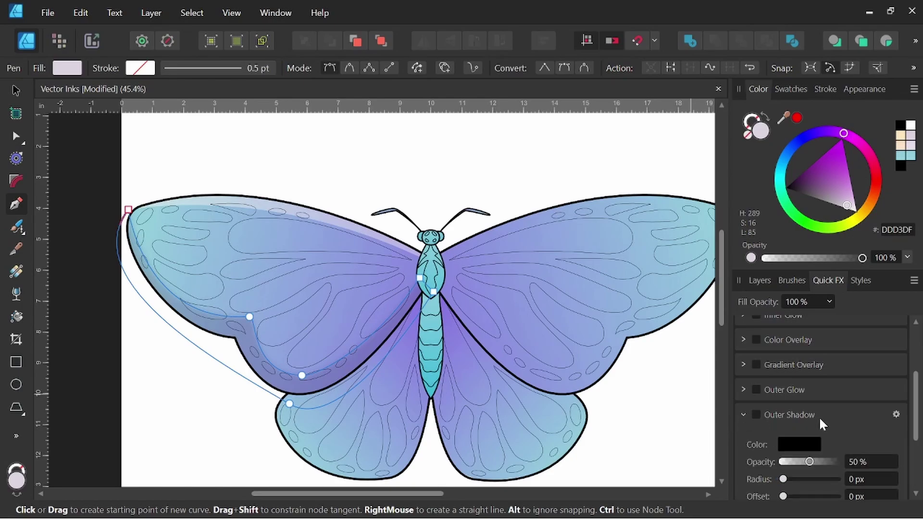
click(896, 415)
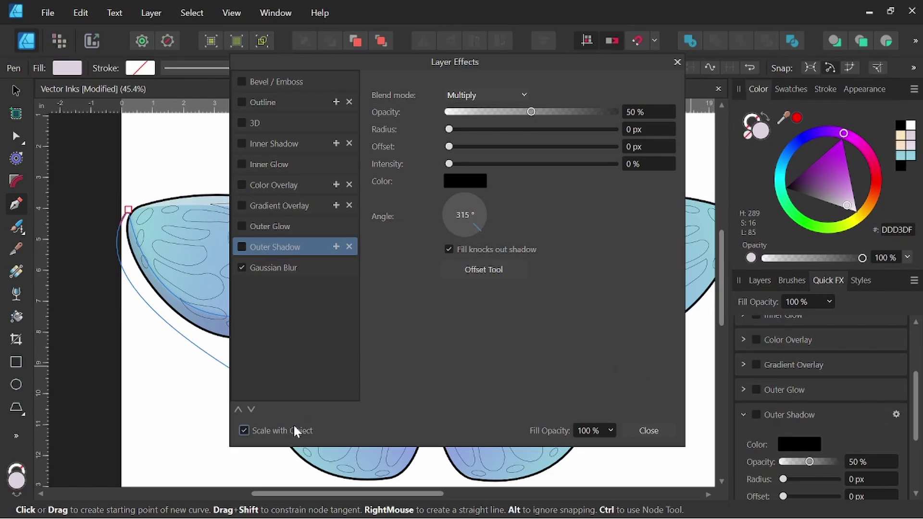
click(637, 427)
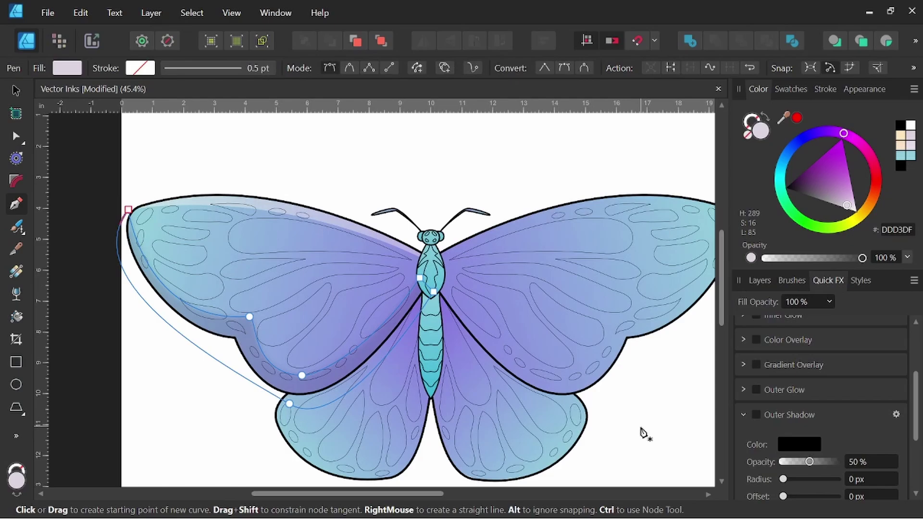
click(759, 280)
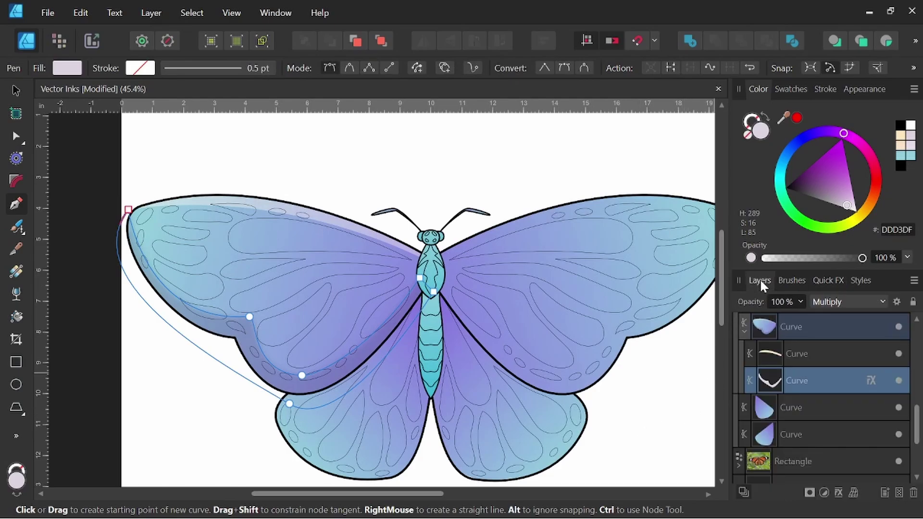
click(869, 376)
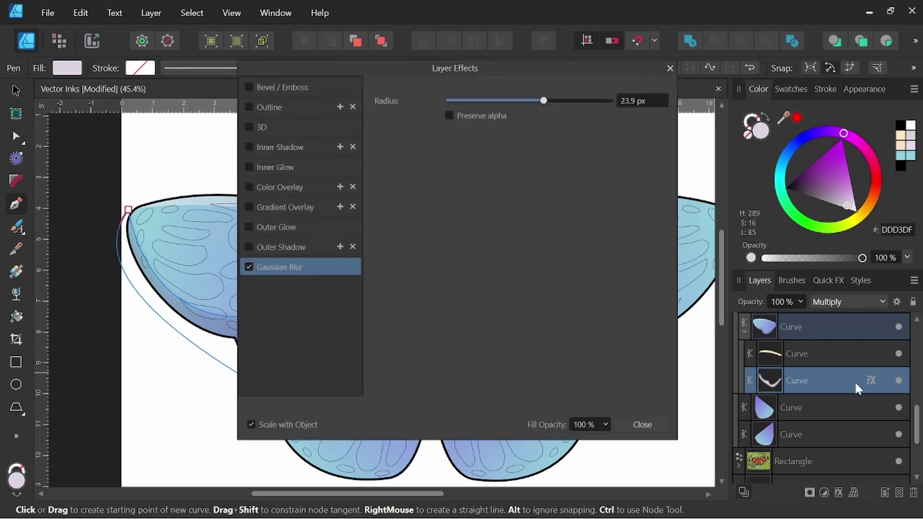
click(644, 428)
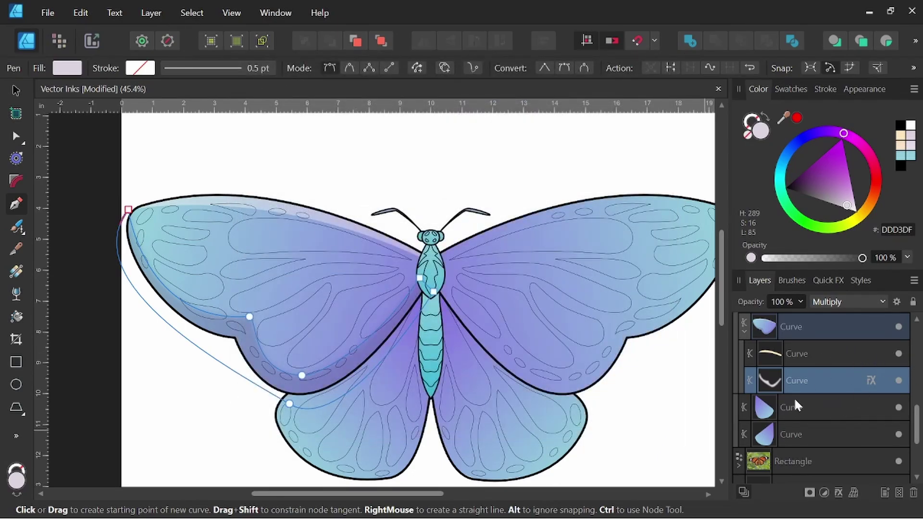
Step: Copy the shadow shape's blur effect onto the upper-edge highlight shape and deselect everything
click(301, 374)
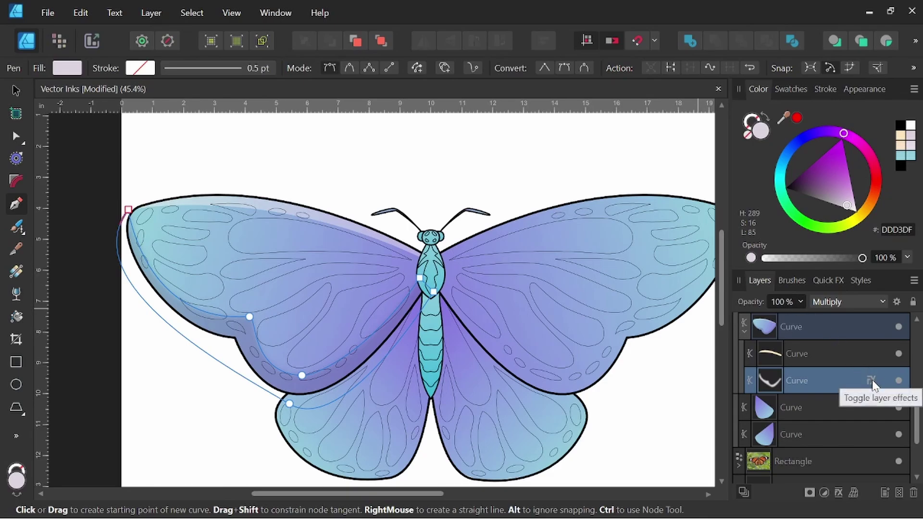
drag(872, 380, 872, 352)
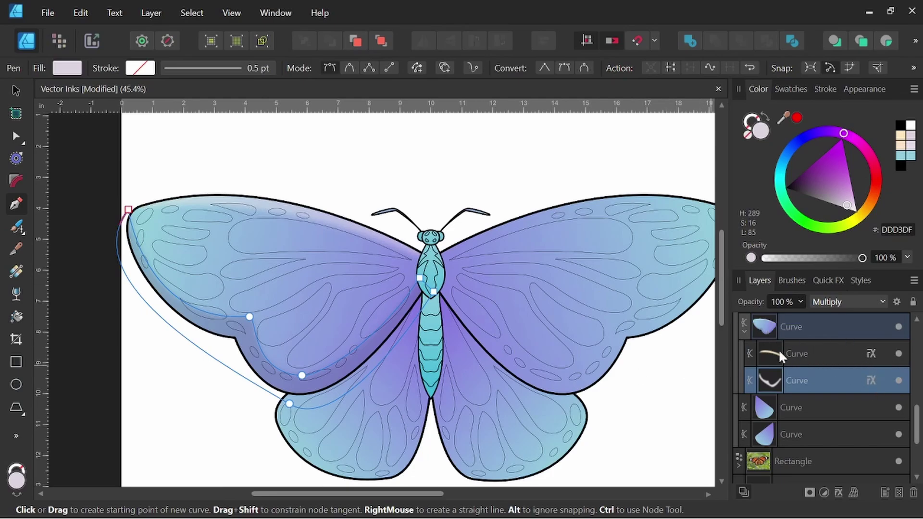
key(space)
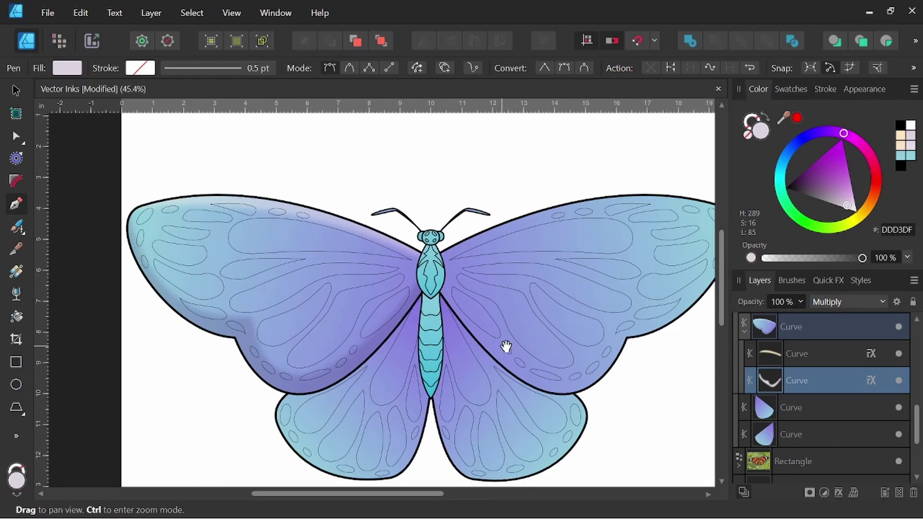
scroll(504, 345, down, 3)
drag(490, 344, 421, 334)
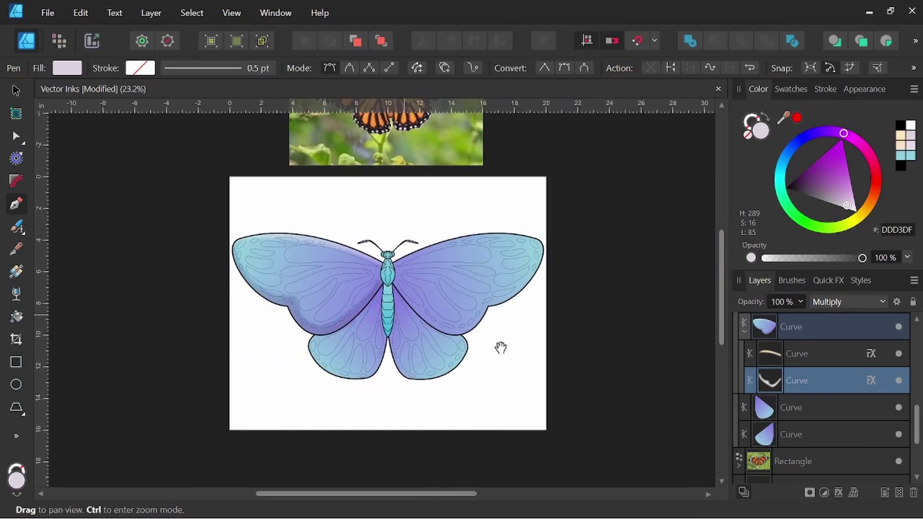
scroll(380, 317, up, 3)
key(ctrl+d)
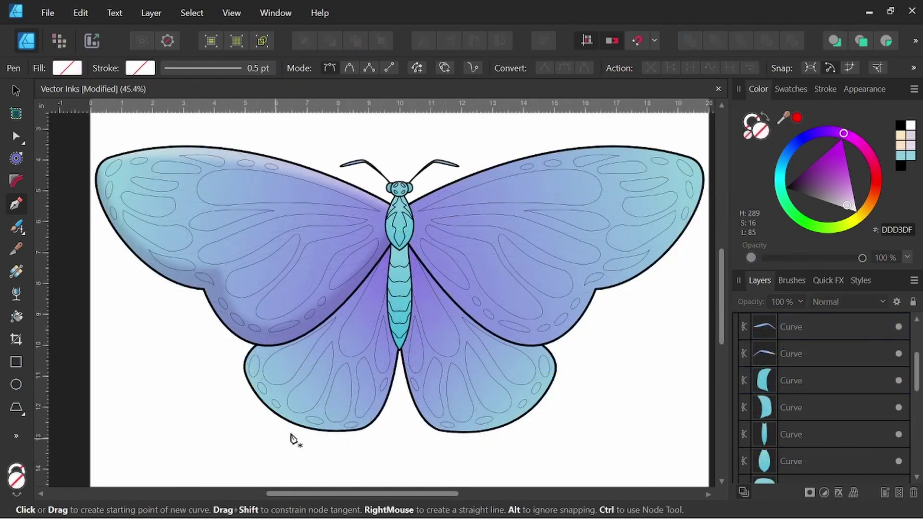
scroll(272, 358, up, 1)
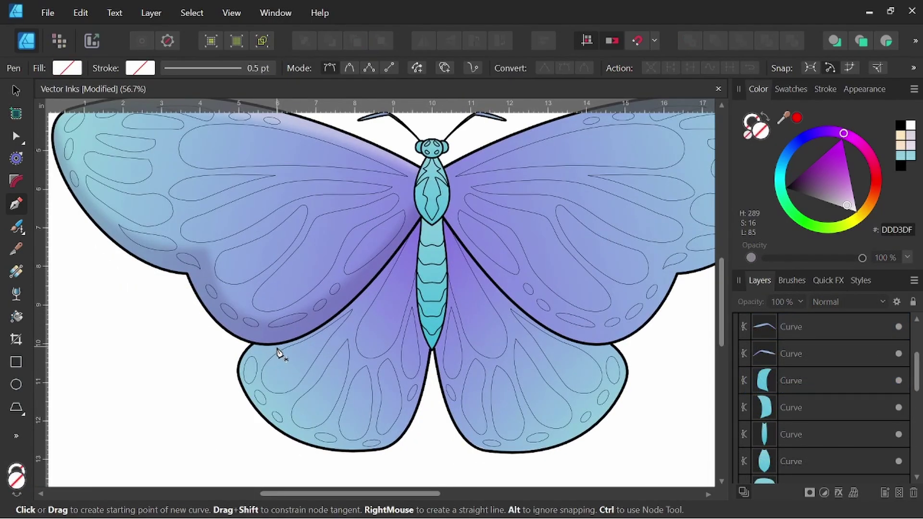
Step: Trace the outer edge of a shadow shape with the Pen tool, around the lower left wing to the abdomen's tip
click(244, 337)
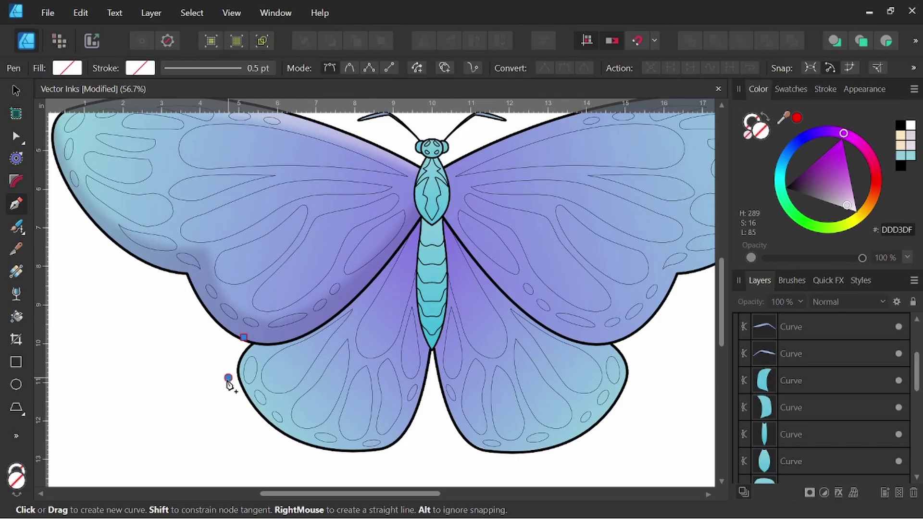
drag(229, 378, 236, 408)
drag(320, 458, 360, 466)
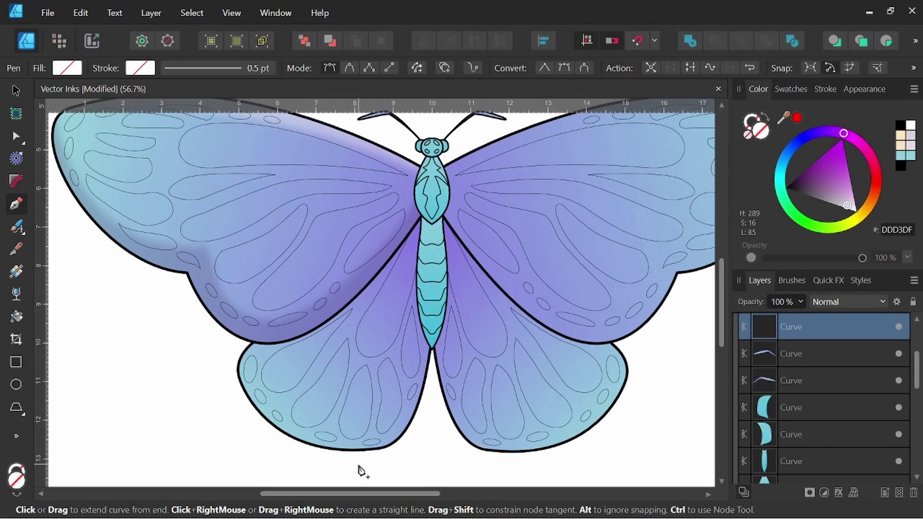
drag(415, 435, 426, 410)
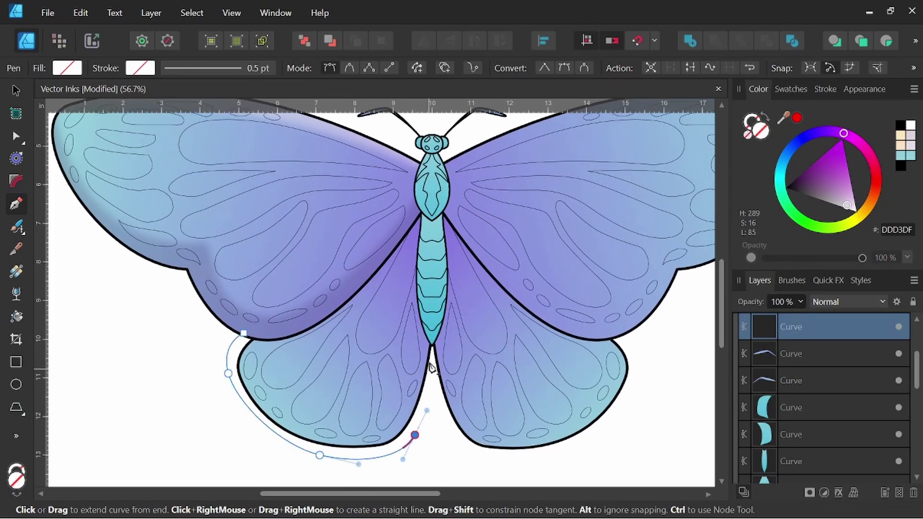
drag(433, 336, 432, 321)
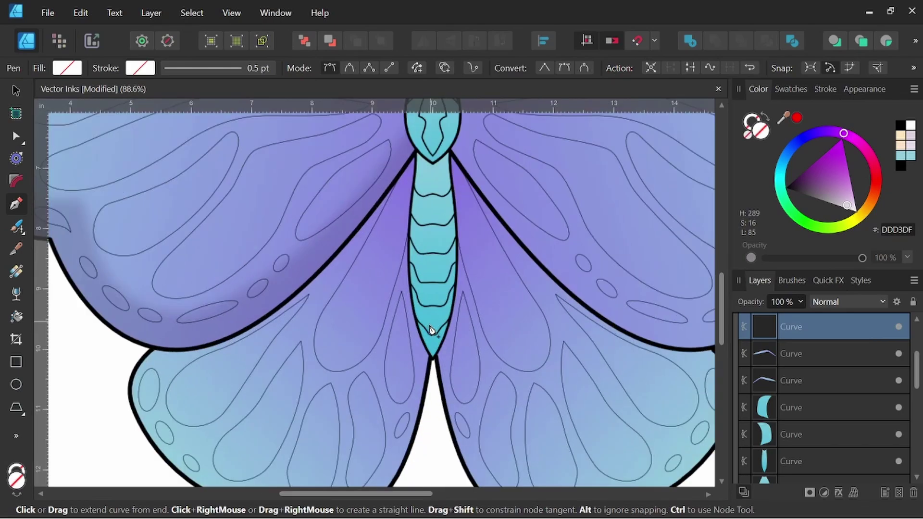
scroll(430, 321, up, 2)
scroll(404, 388, down, 2)
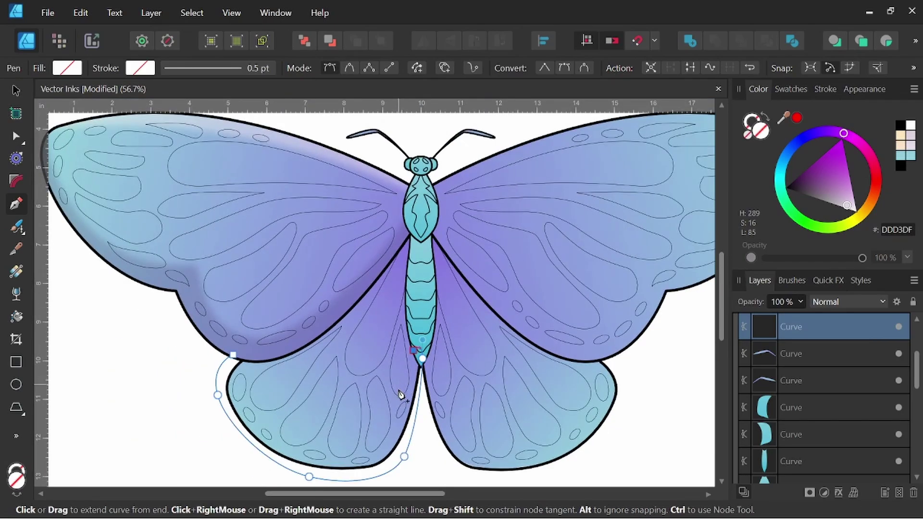
Step: Draw the shadow's inner contour inside the lower left wing and beneath the upper wing, closing the shape at its starting point
drag(370, 445, 358, 454)
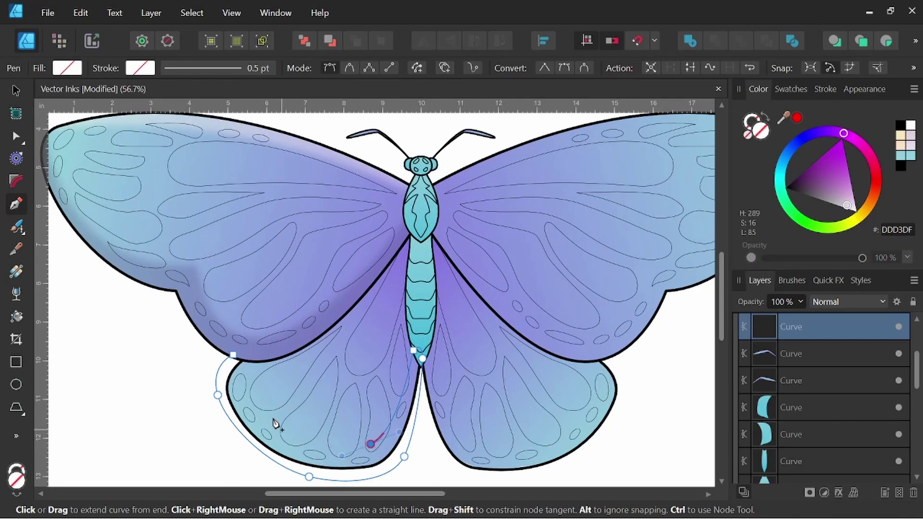
drag(248, 388, 247, 360)
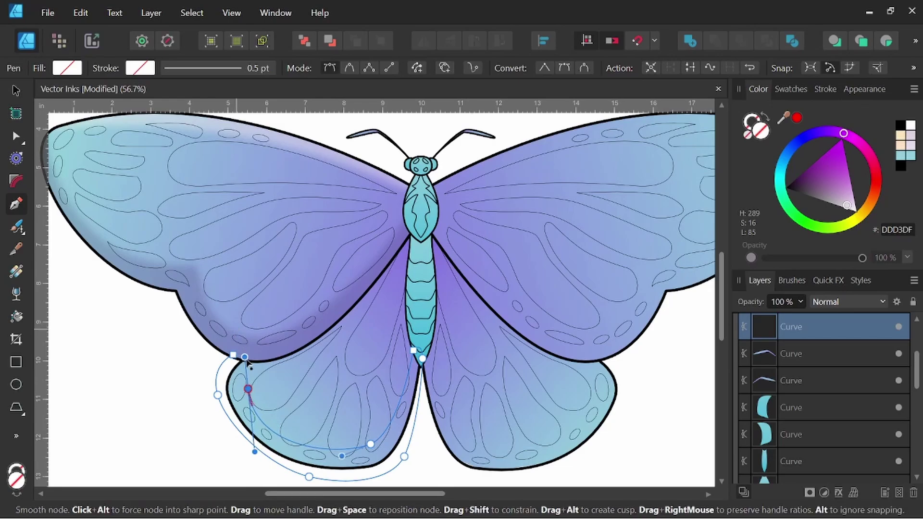
scroll(264, 366, up, 2)
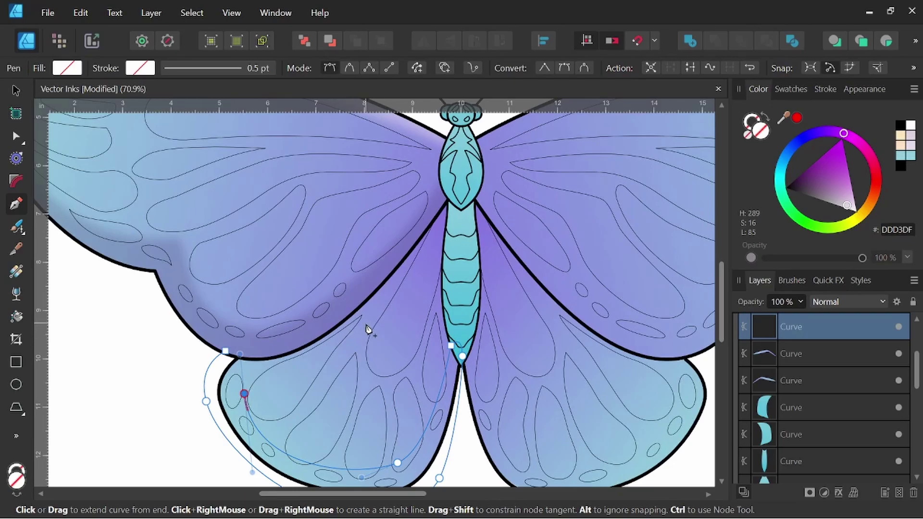
click(397, 291)
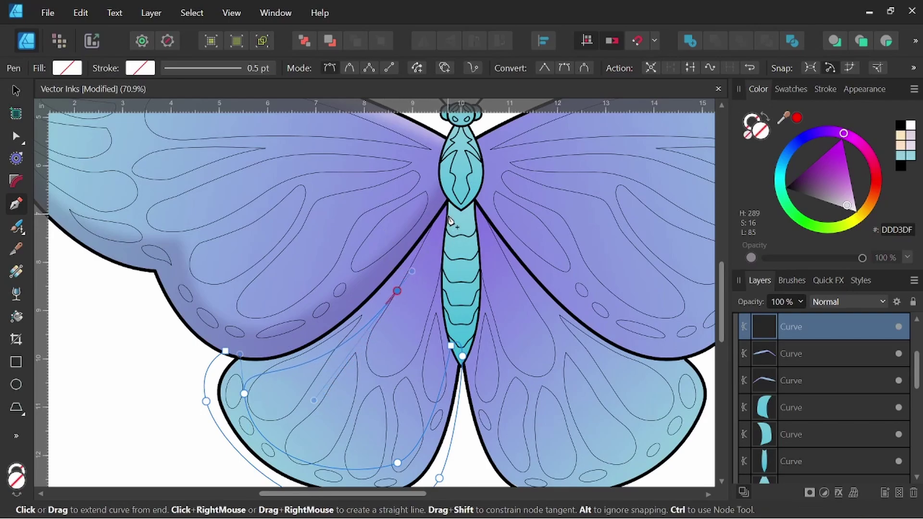
drag(448, 215, 454, 192)
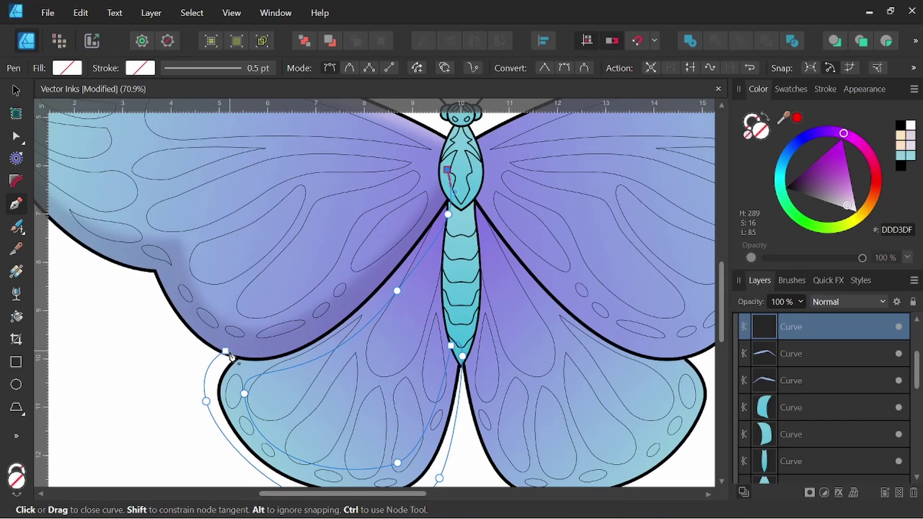
drag(226, 352, 244, 331)
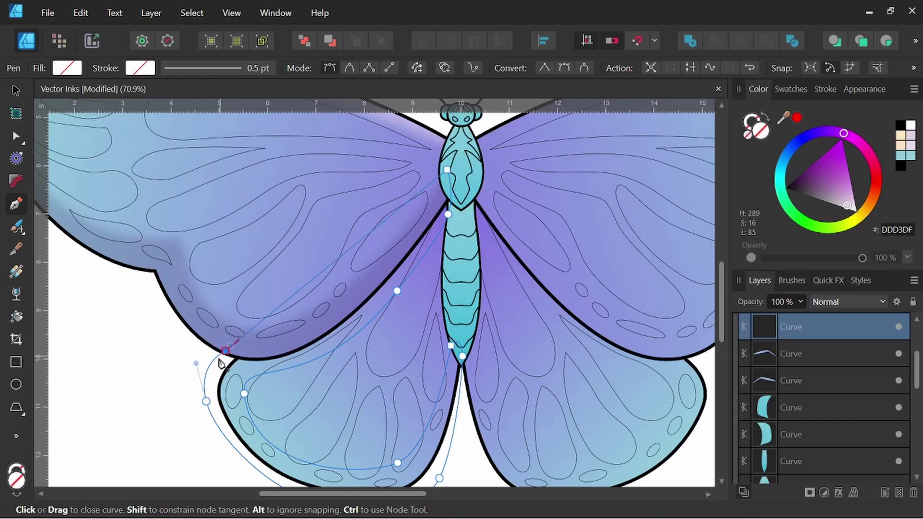
Step: Fill the lower left wing's shadow shape with pale mauve DDD3DF and set its blend mode to Multiply
click(911, 138)
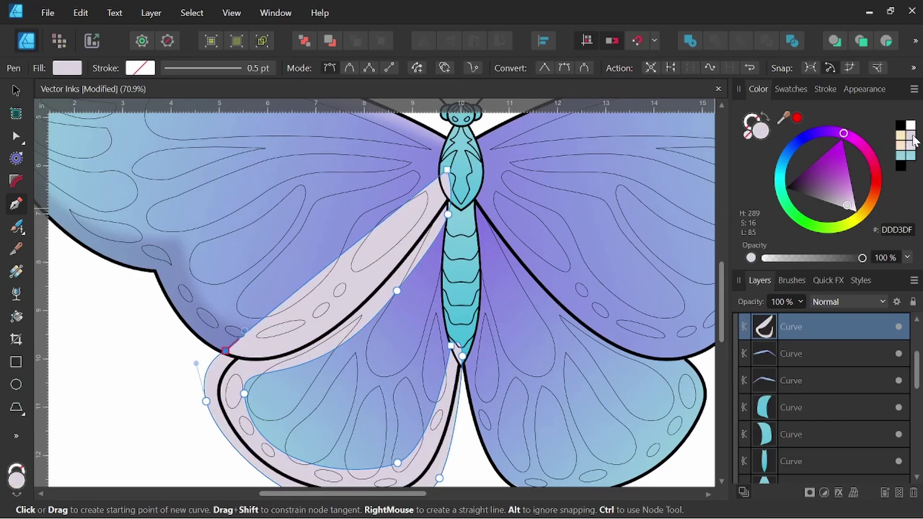
click(874, 300)
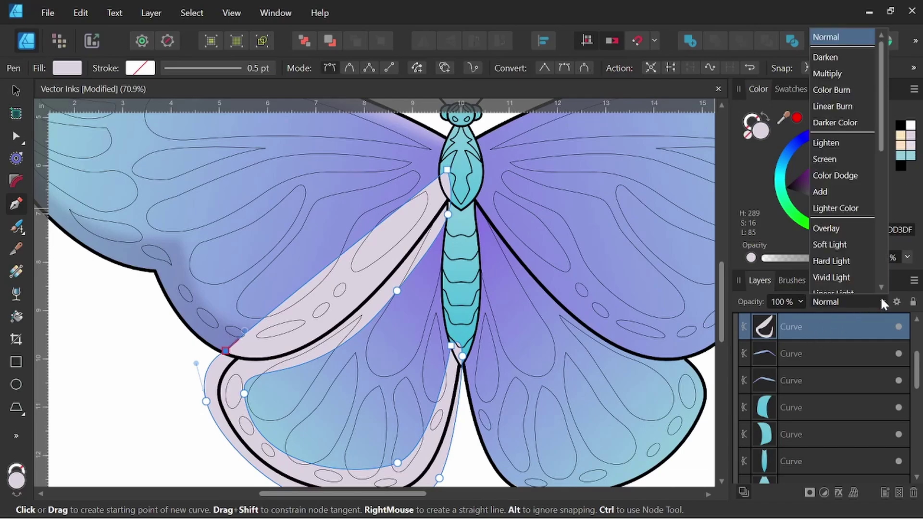
click(838, 73)
Step: Clip the new shadow shape inside the lower left wing's colour shape
mouse_move(799, 337)
mouse_down()
mouse_move(792, 478)
mouse_move(800, 430)
mouse_move(803, 476)
mouse_move(806, 394)
mouse_move(807, 406)
mouse_up()
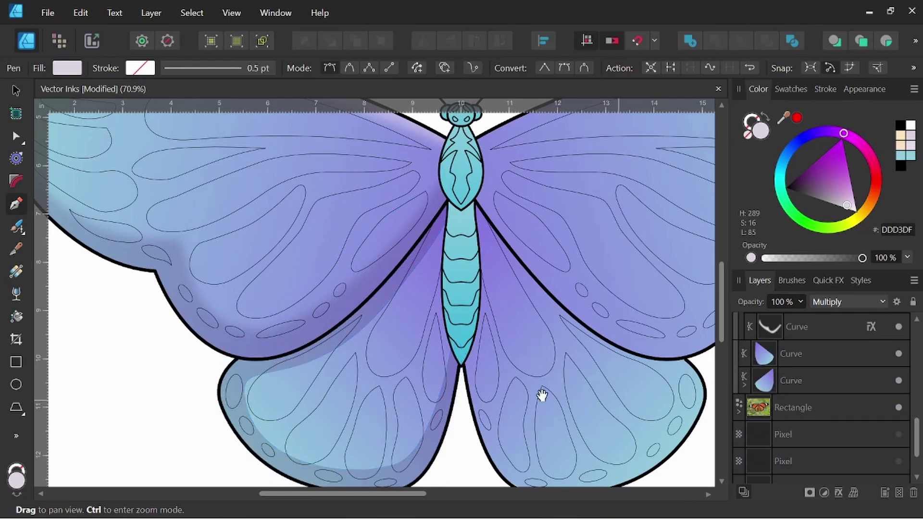
scroll(452, 375, down, 2)
drag(469, 351, 448, 346)
scroll(445, 308, down, 2)
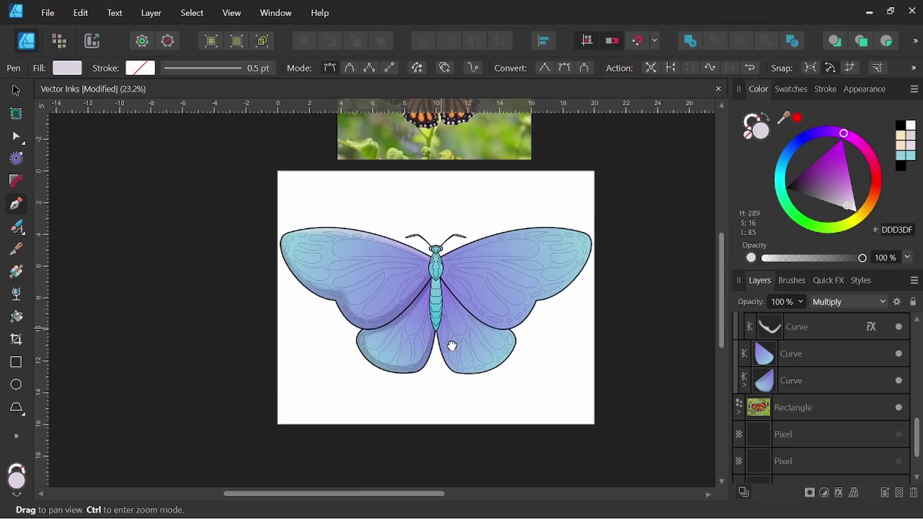
scroll(420, 340, up, 5)
Step: Reshape the shadow's inner contour near the lower left wing's outer corner by adjusting its node and curve handle
key(a)
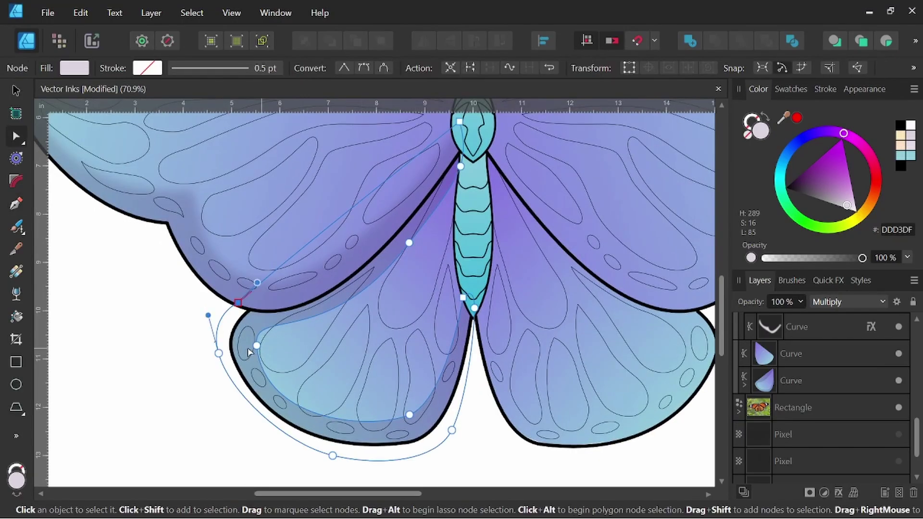
click(257, 352)
drag(262, 360, 269, 362)
drag(327, 354, 314, 382)
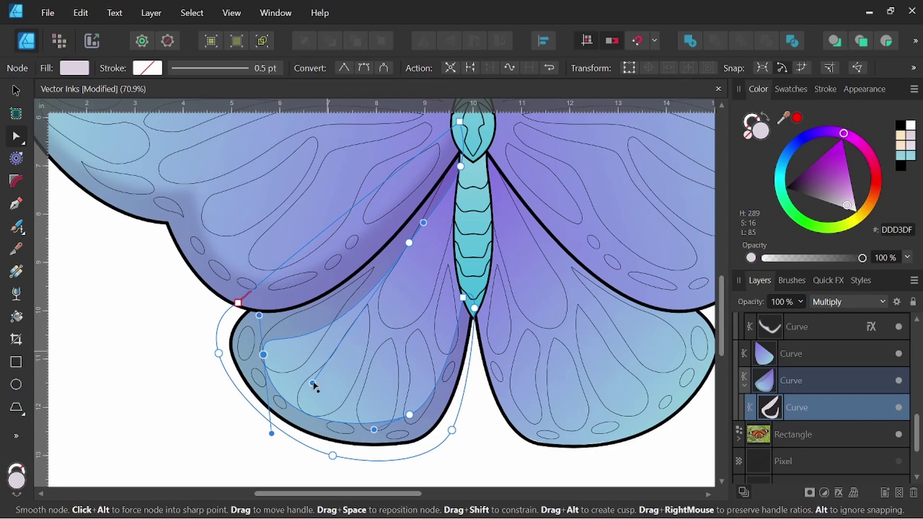
key(space)
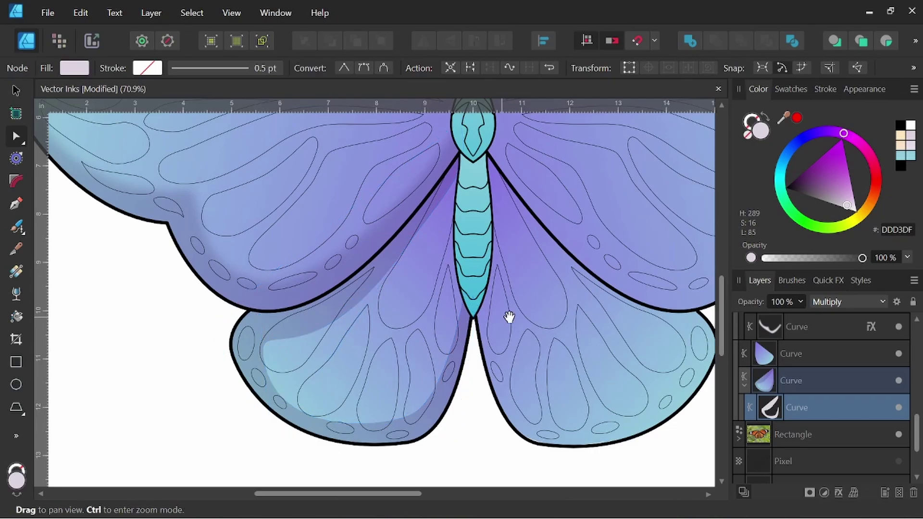
Step: Copy the upper wing shadow's blur effect onto the lower left wing's shadow shape and check the result
scroll(509, 317, down, 3)
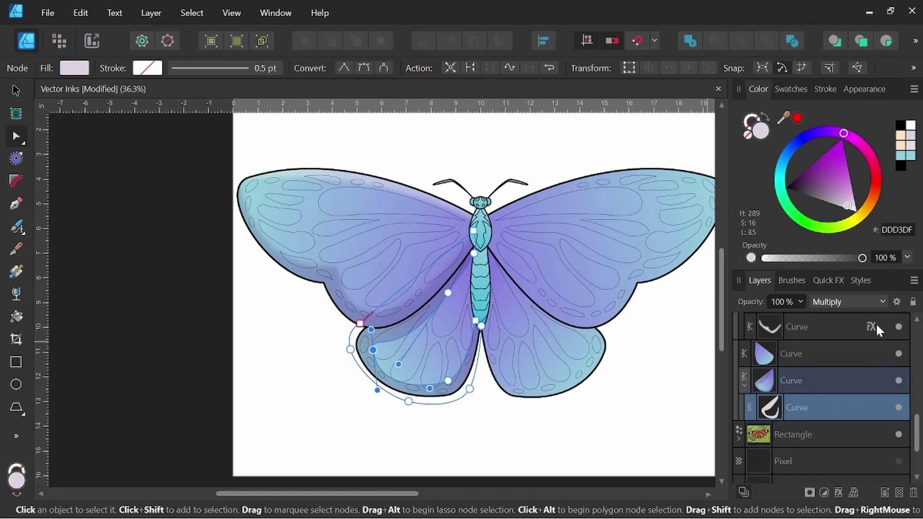
drag(868, 402, 867, 407)
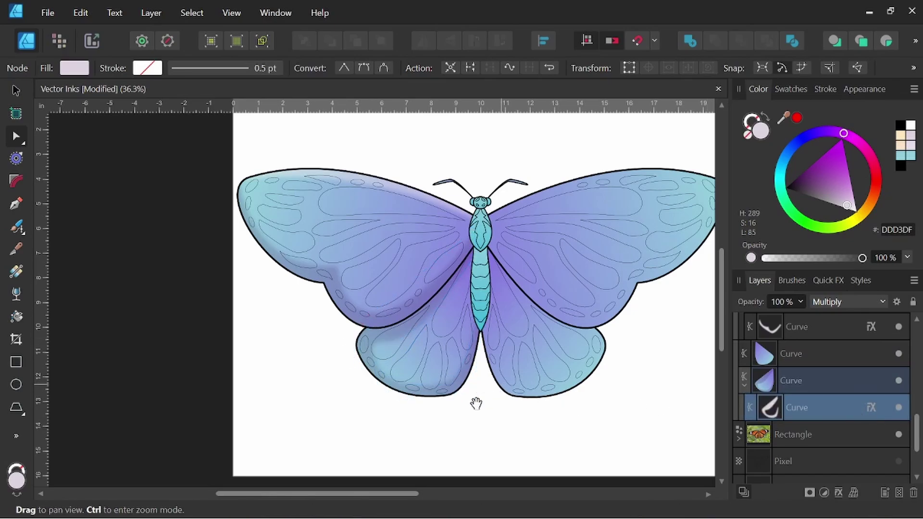
scroll(397, 378, up, 3)
drag(355, 404, 365, 384)
scroll(540, 323, down, 3)
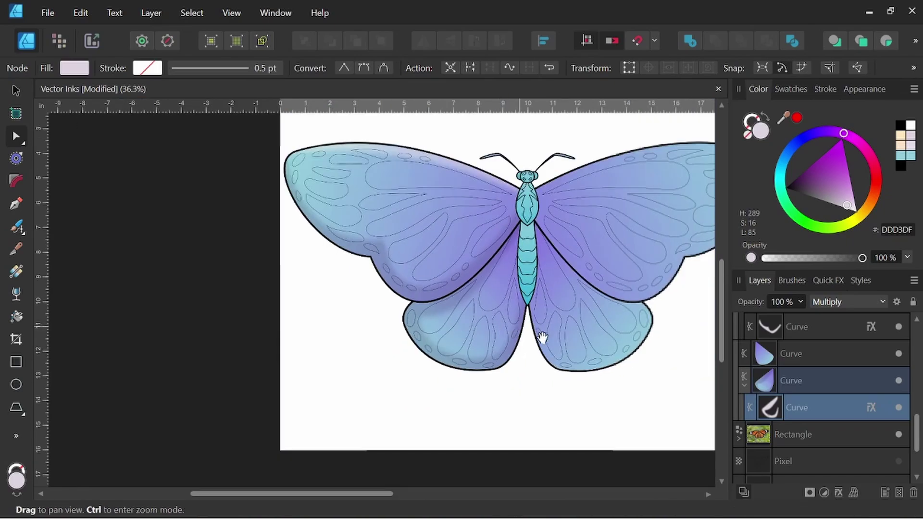
drag(540, 323, 481, 383)
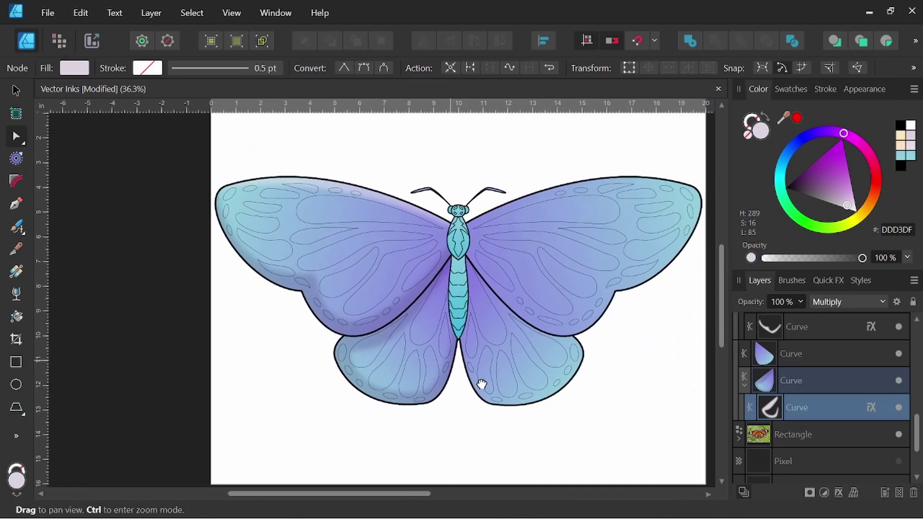
scroll(481, 384, down, 1)
Step: Collapse the clipped contents of both left wing layers in the layer stack
click(744, 384)
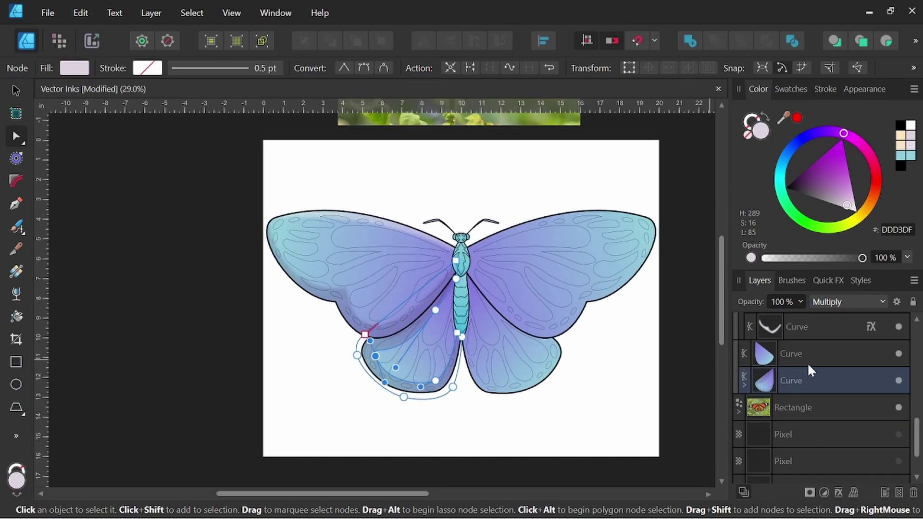
scroll(788, 365, up, 3)
click(746, 359)
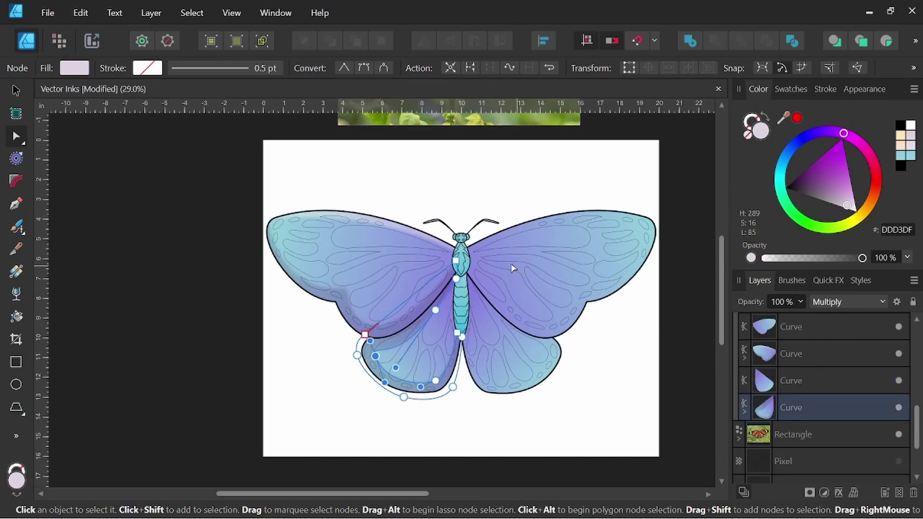
Step: Delete the colour shapes of both right wings
click(16, 91)
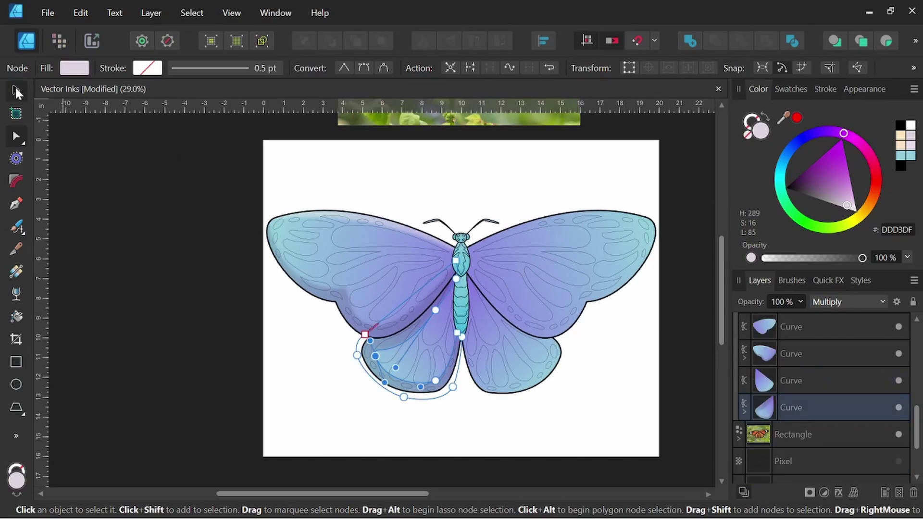
click(566, 234)
shift+click(520, 368)
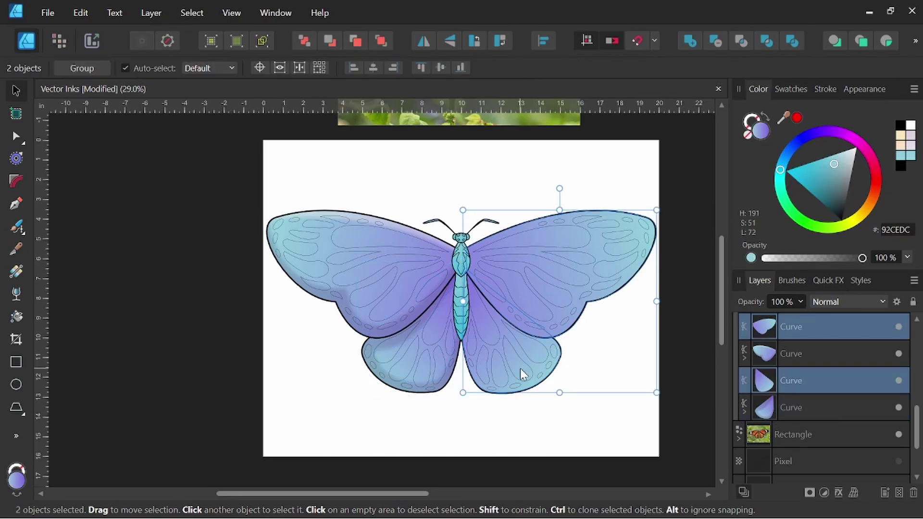
key(Delete)
Step: Duplicate both left wing colour shapes with their clipped shading and flip the copies horizontally
shift+click(439, 364)
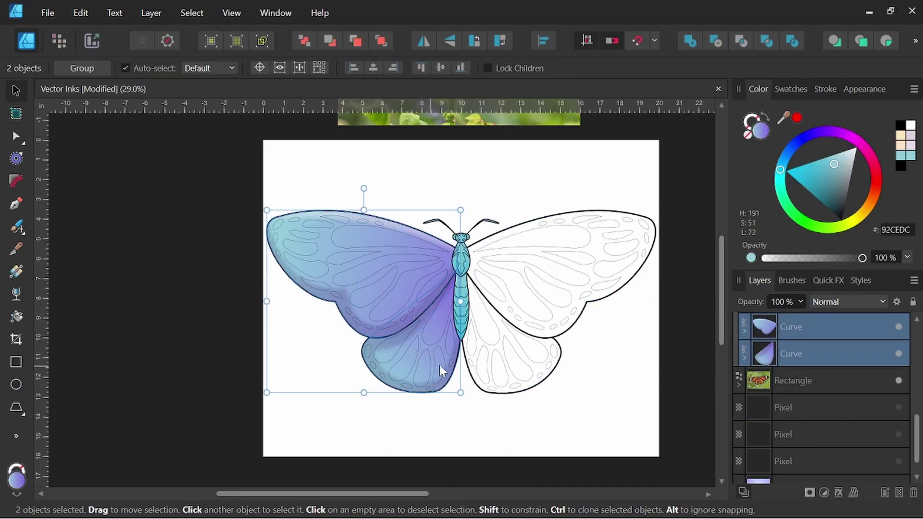
drag(571, 367, 498, 379)
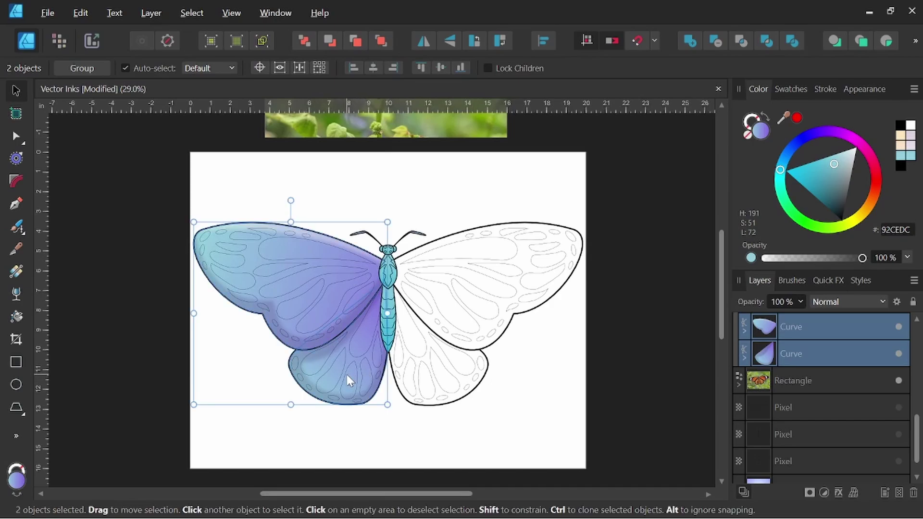
ctrl+drag(345, 373, 390, 373)
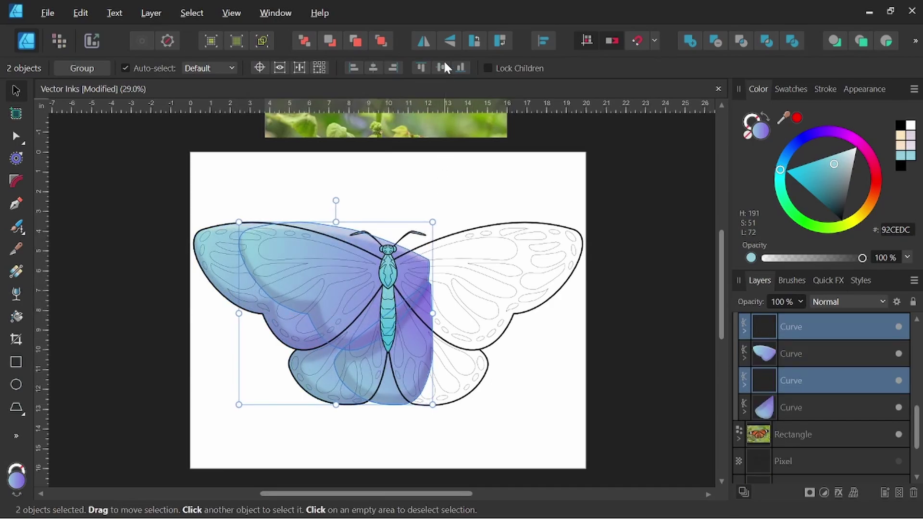
click(425, 44)
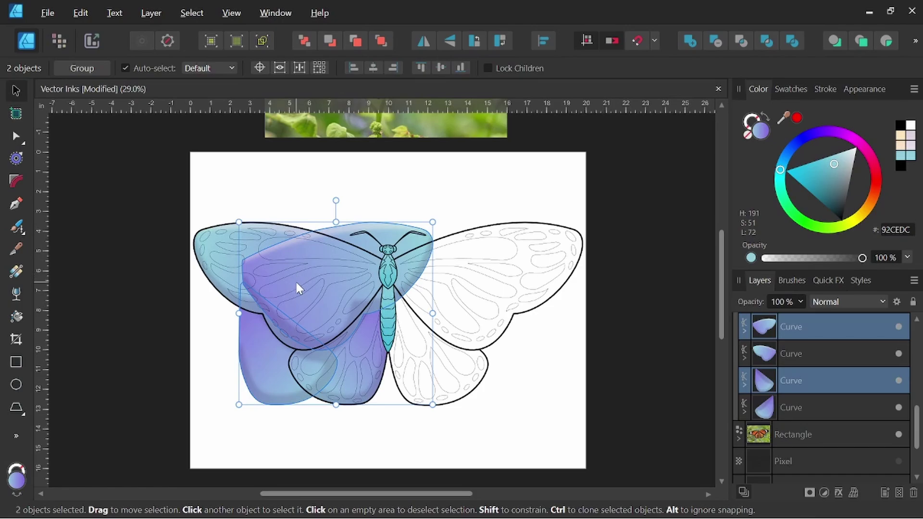
Step: Move the mirrored wing shapes under the right wings' line art and nudge them vertically to fit the outlines
drag(295, 280, 444, 286)
scroll(530, 328, up, 6)
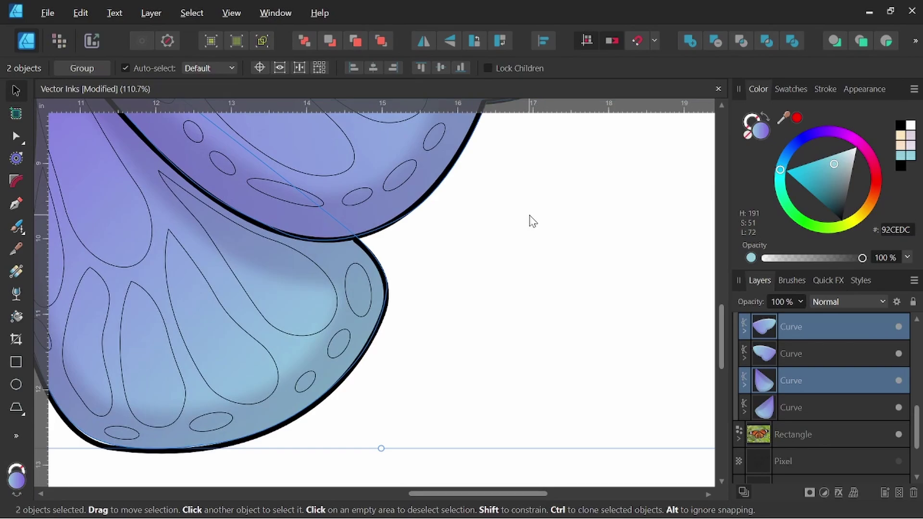
key(Down)
key(Down)
key(Down)
key(Up)
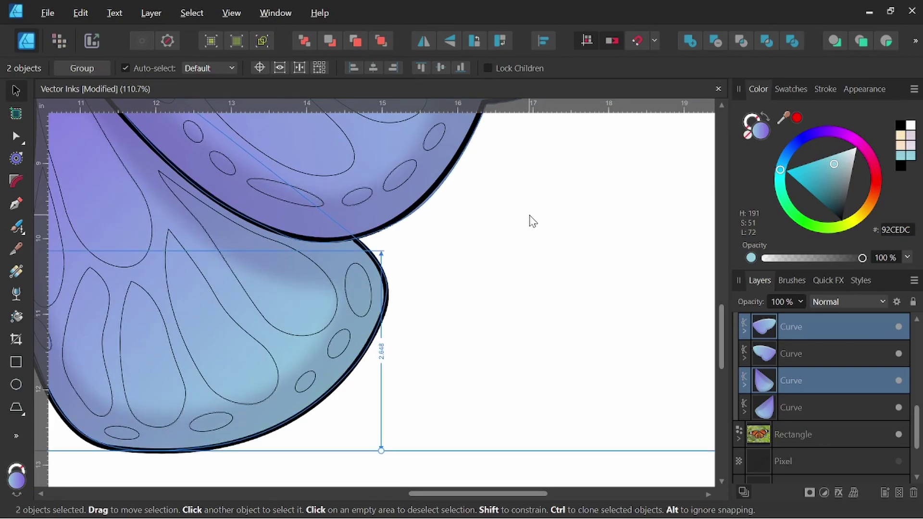
key(Up)
key(Up)
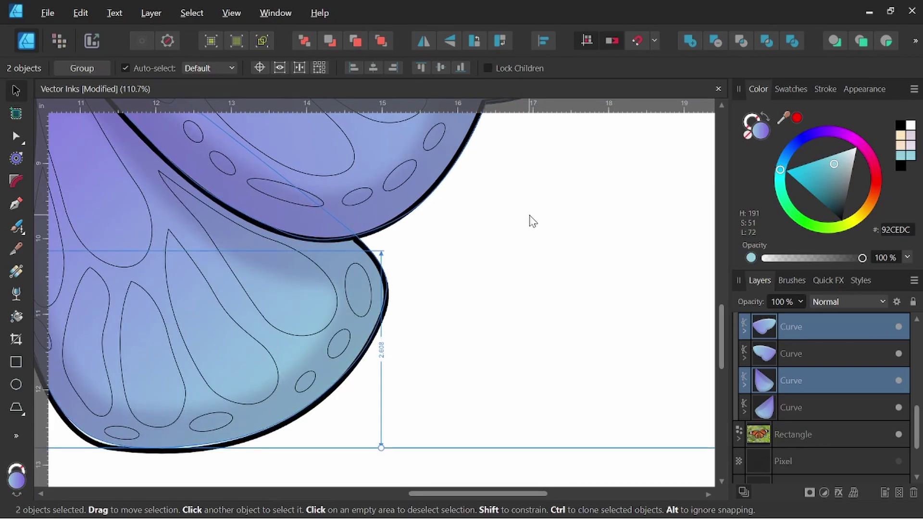
Step: Nudge the lower right wing's colour shape down to fit its outline, and check the upper right wing's fit
scroll(532, 216, down, 5)
drag(474, 243, 447, 432)
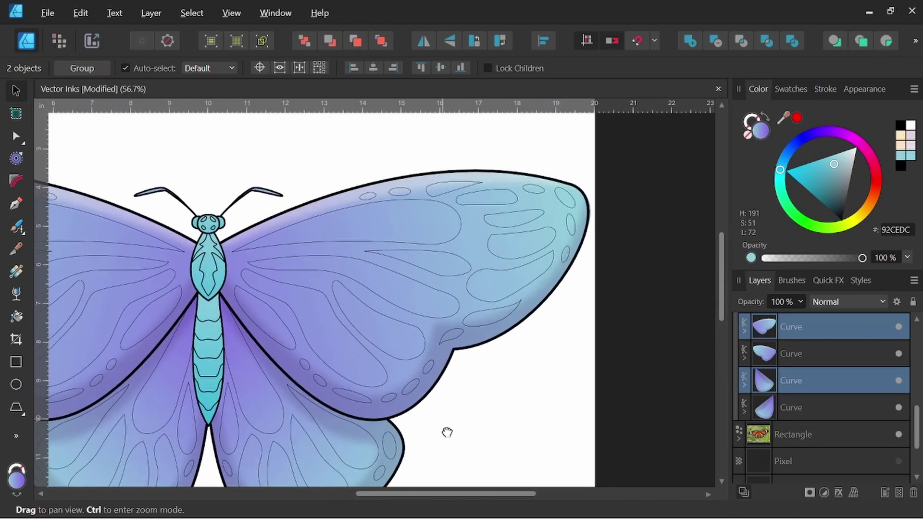
scroll(469, 398, down, 4)
scroll(385, 375, left, 2)
click(362, 353)
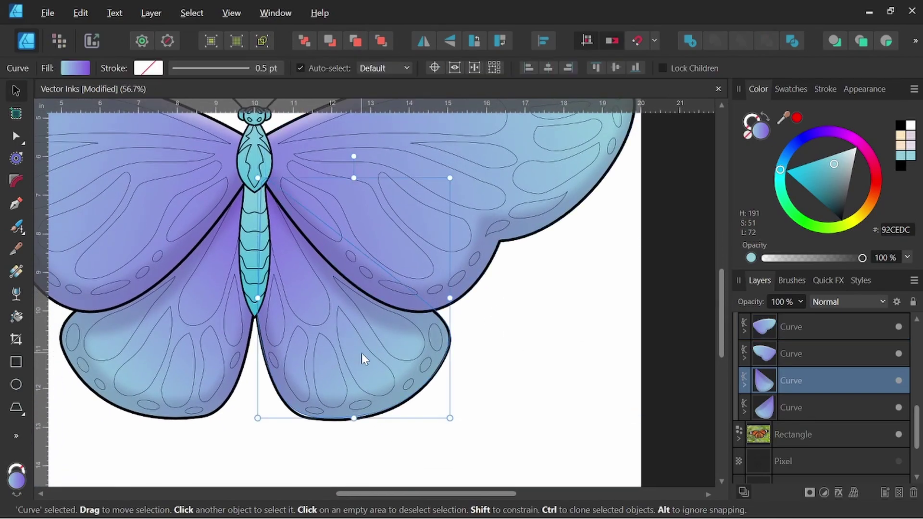
key(Down)
key(Down)
key(Down)
key(Down)
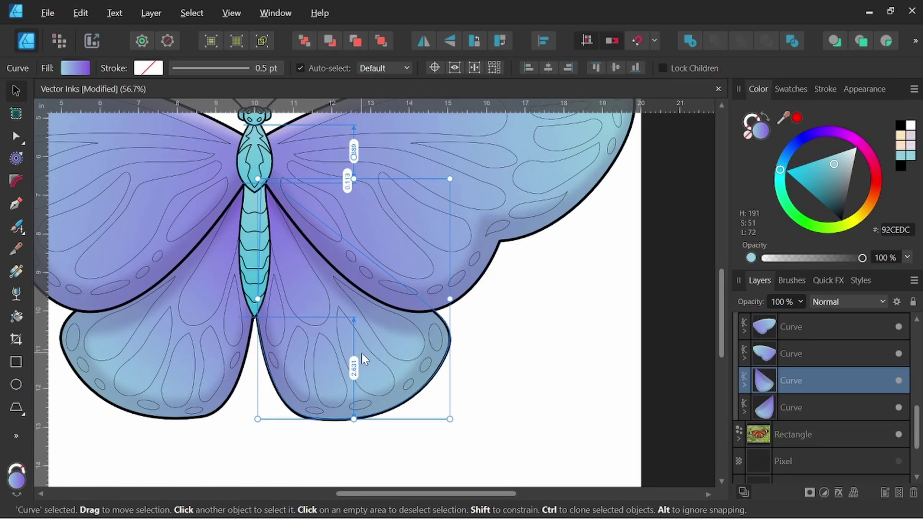
key(space)
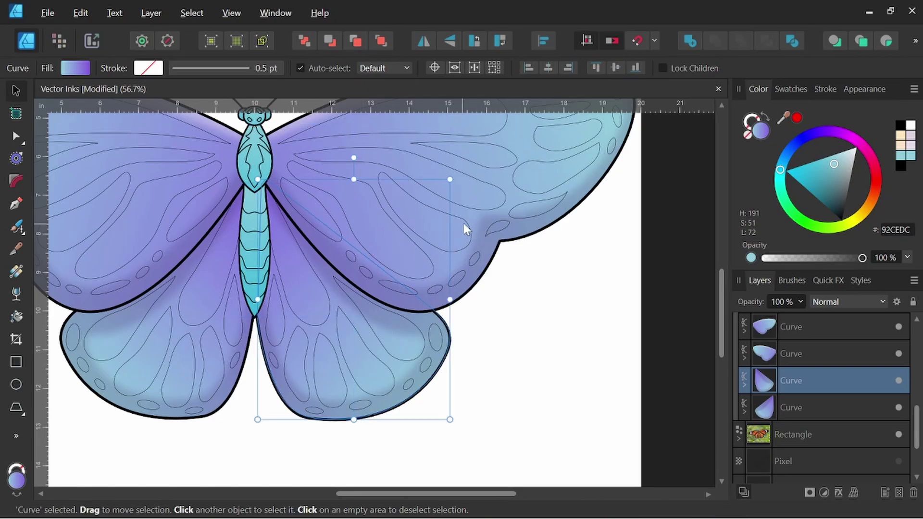
click(511, 191)
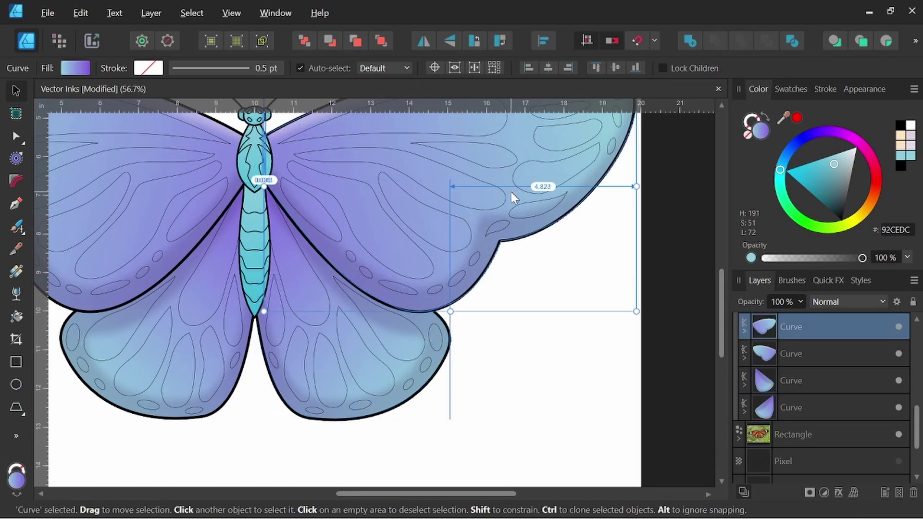
scroll(370, 258, down, 5)
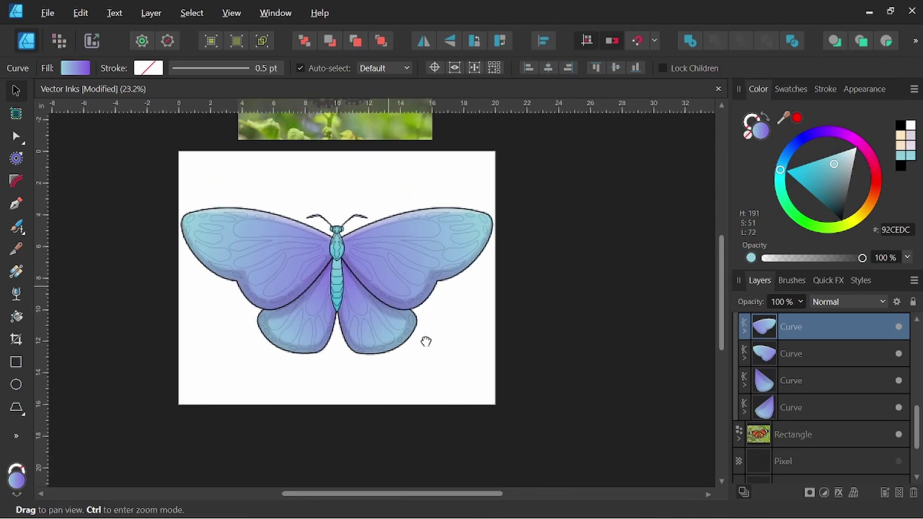
drag(455, 375, 476, 404)
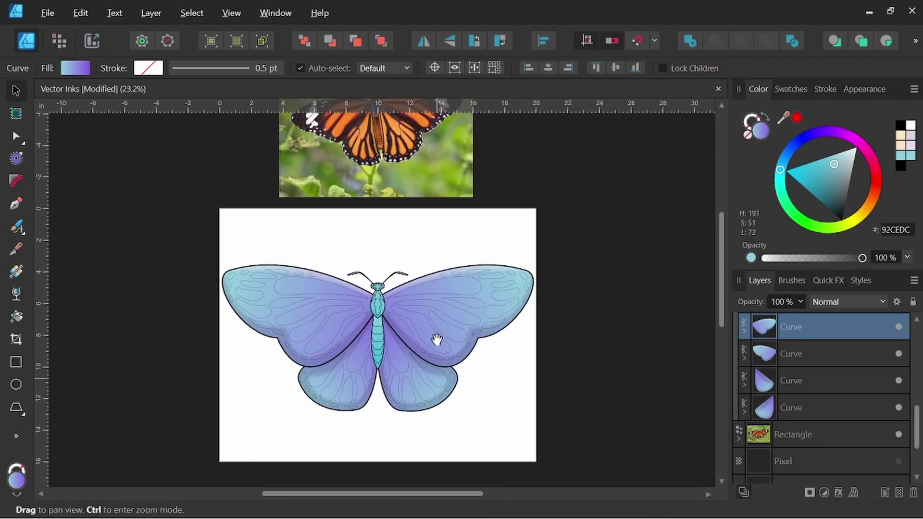
Step: Draw a closed U-shaped shadow outline around the sides and lower tip of the thorax with the Pen tool
scroll(382, 354, up, 6)
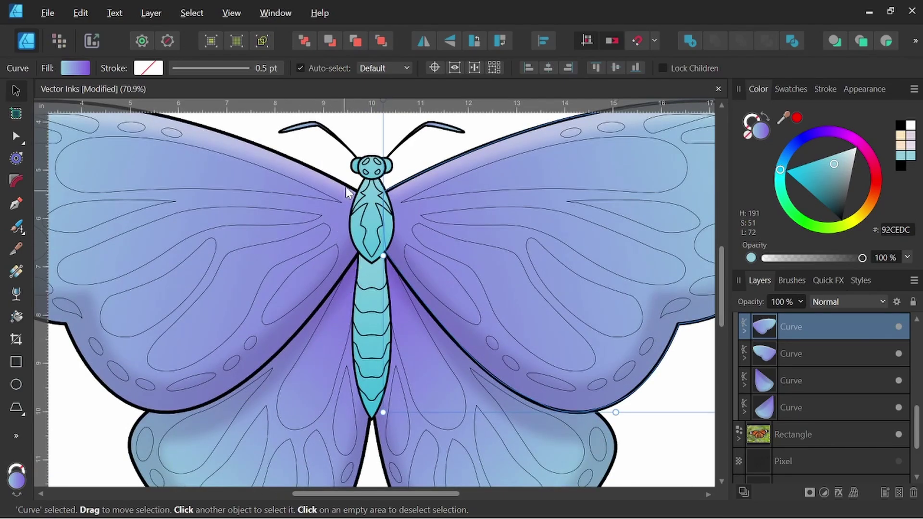
click(356, 229)
scroll(356, 228, up, 5)
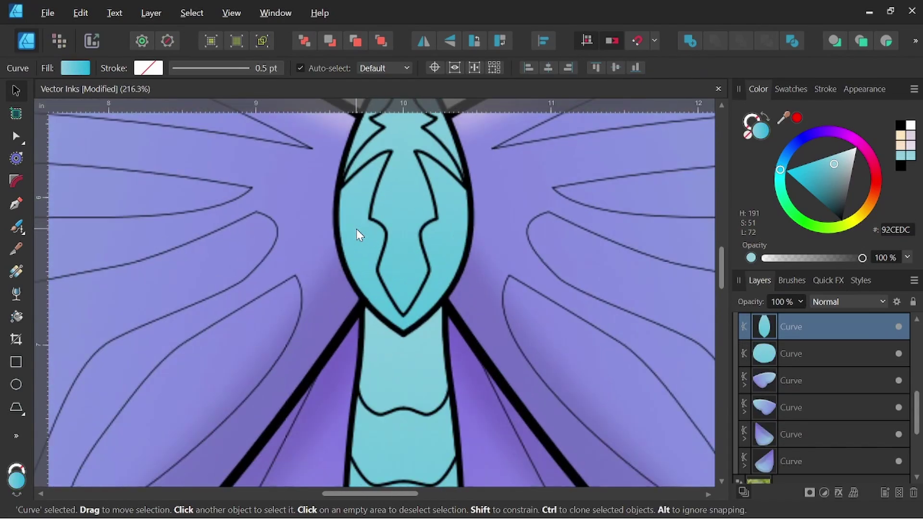
click(16, 206)
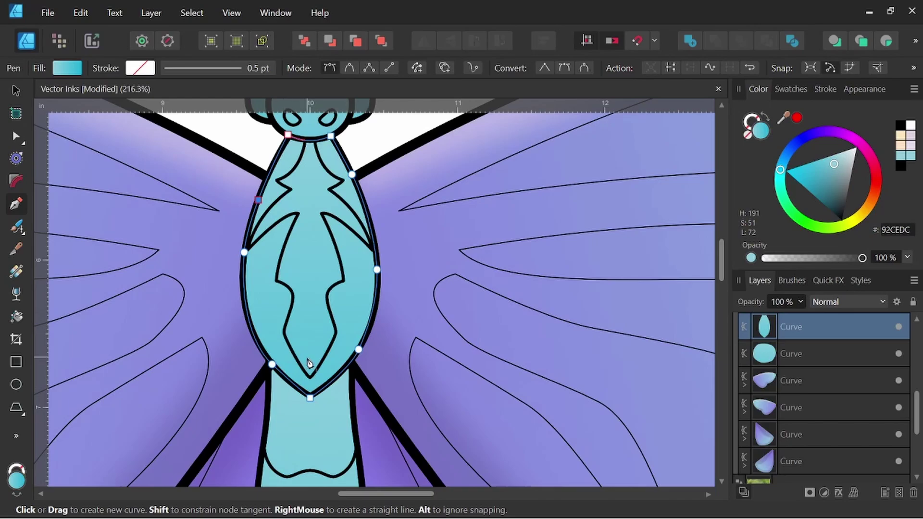
drag(307, 356, 340, 359)
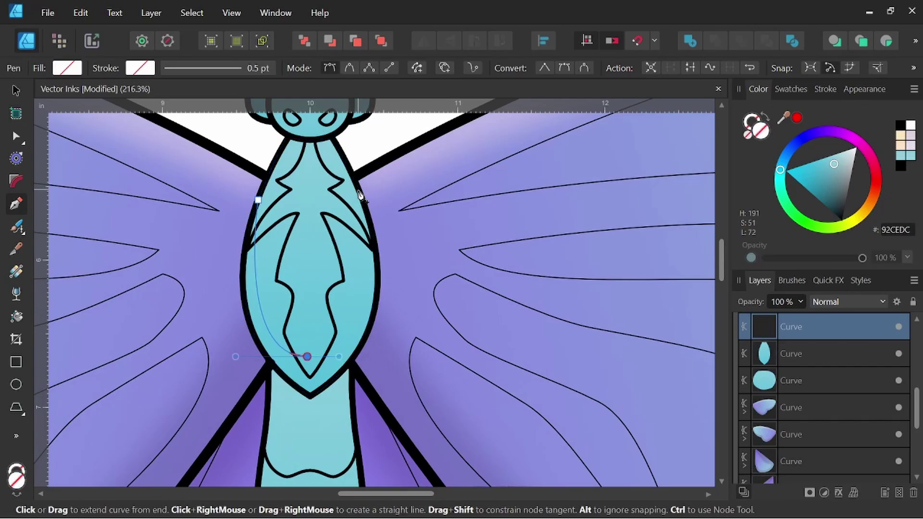
drag(358, 189, 343, 138)
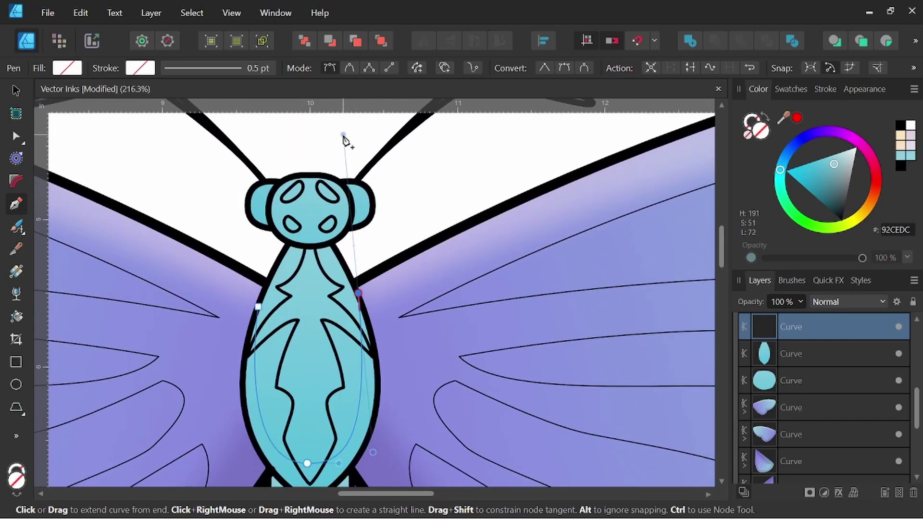
click(358, 293)
drag(397, 375, 409, 276)
drag(320, 424, 195, 425)
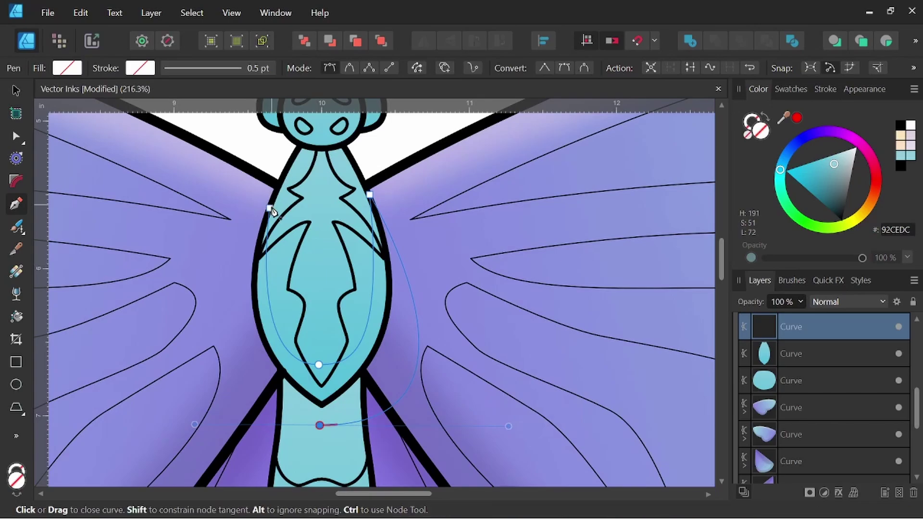
drag(270, 208, 325, 157)
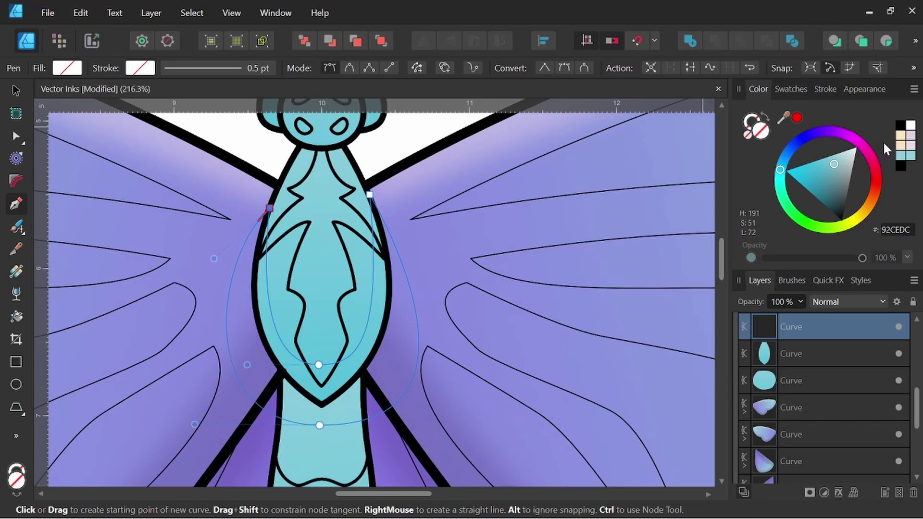
Step: Fill the thorax shadow with pale lilac DDD3DF, set its blend mode to Multiply and clip it inside the thorax colour shape
click(910, 138)
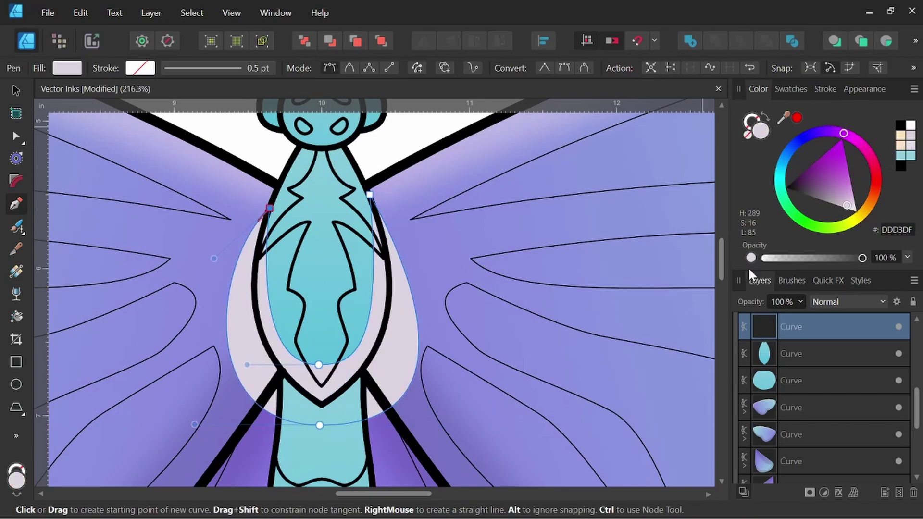
click(876, 302)
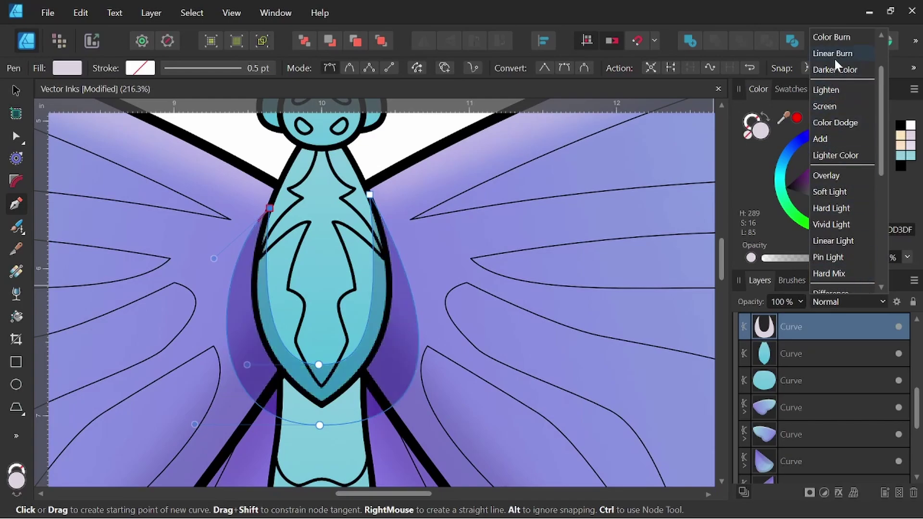
scroll(834, 57, up, 1)
click(835, 74)
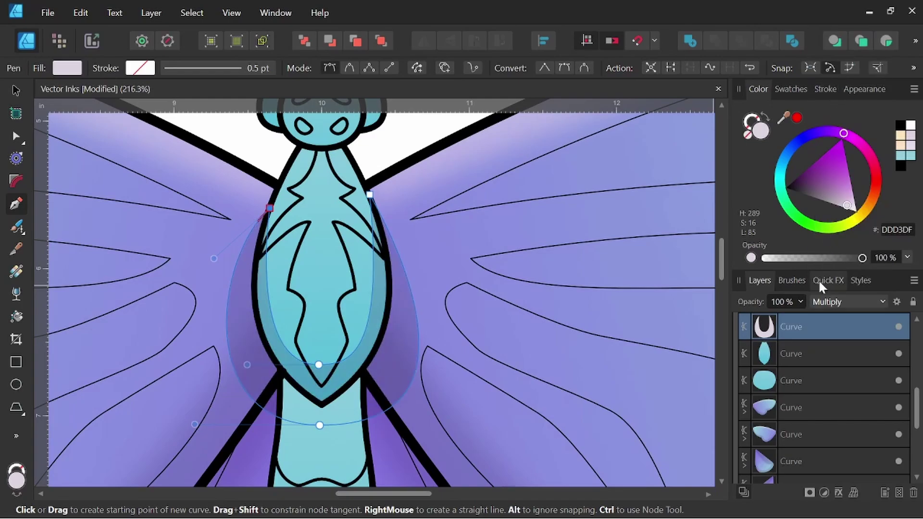
drag(797, 327, 803, 353)
Step: Draw the inner edge of an abdomen shadow with the Pen tool, down the left side, around the tip and up the right side
scroll(379, 355, down, 3)
drag(380, 356, 391, 288)
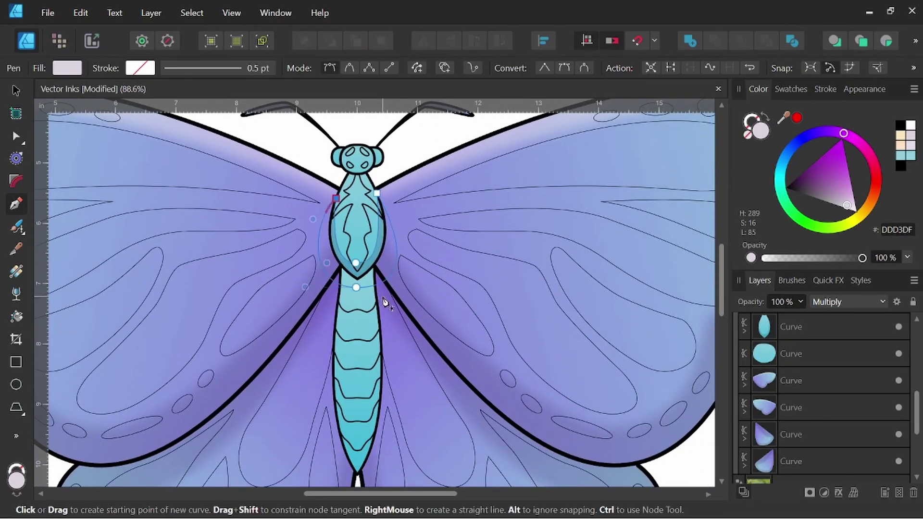
scroll(412, 247, up, 2)
scroll(394, 296, up, 3)
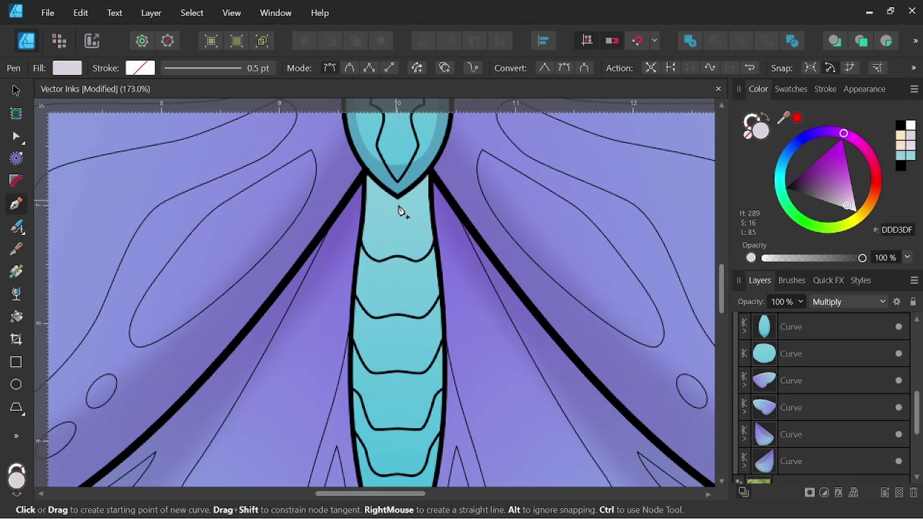
scroll(400, 216, up, 3)
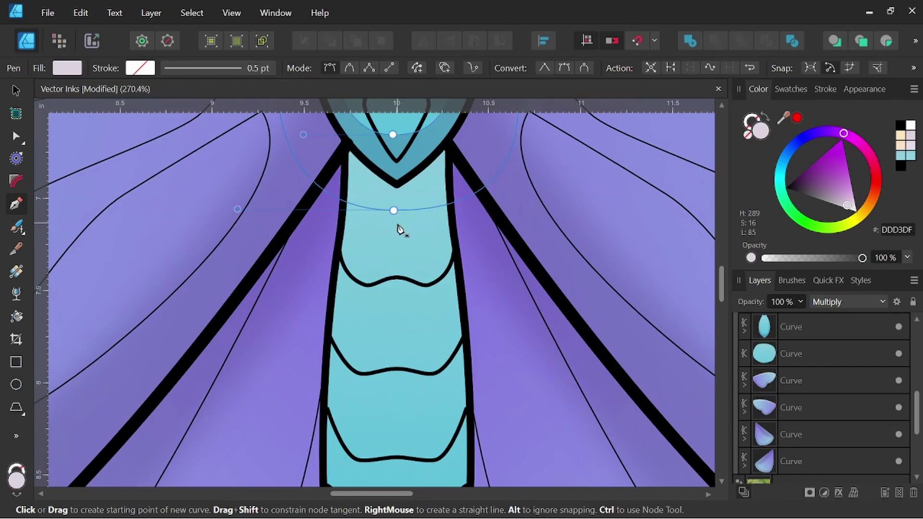
click(376, 170)
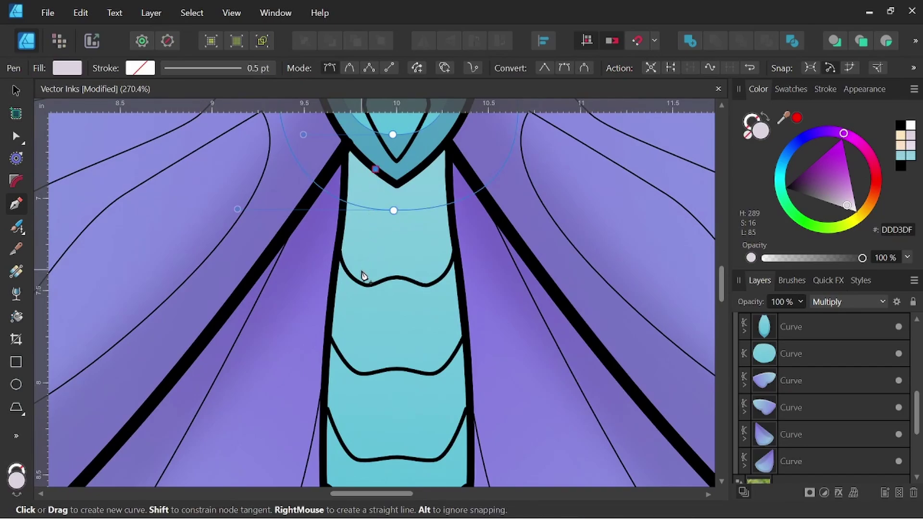
drag(361, 276, 366, 196)
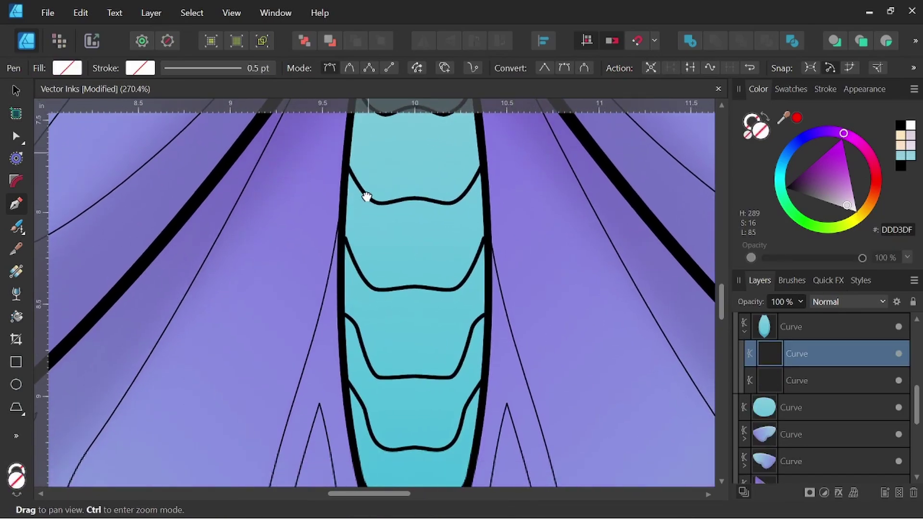
drag(362, 302, 359, 203)
drag(379, 351, 390, 383)
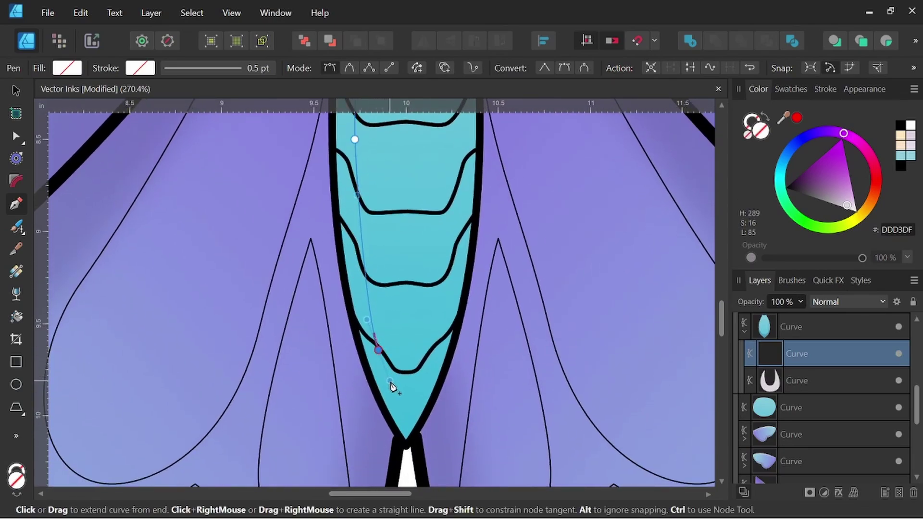
click(407, 394)
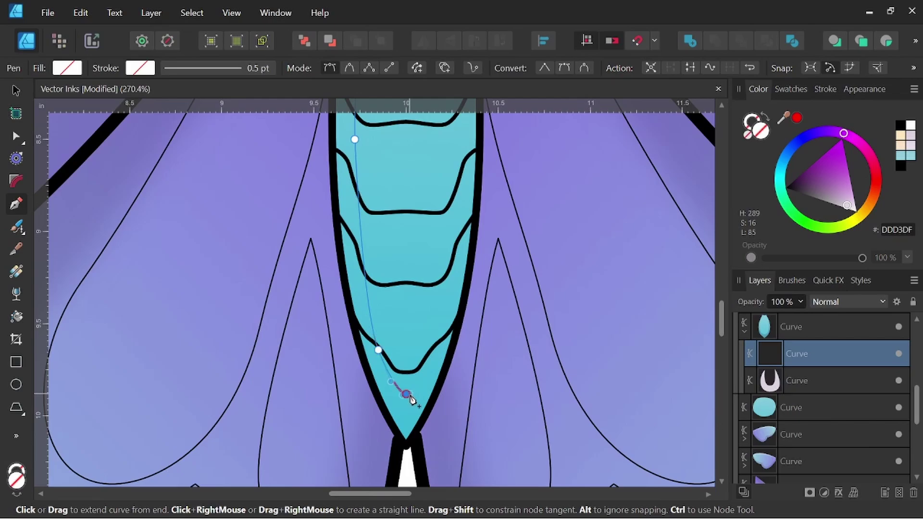
drag(446, 312, 451, 274)
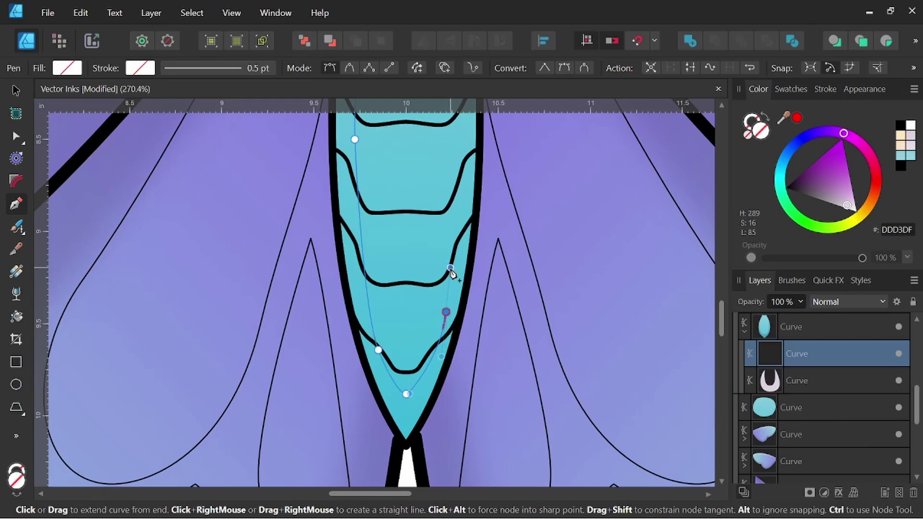
drag(459, 148, 440, 376)
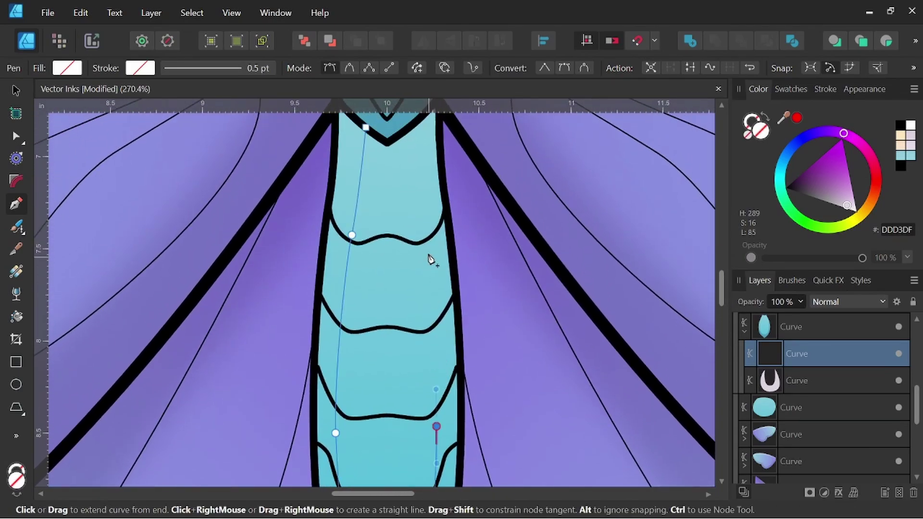
drag(424, 229, 430, 327)
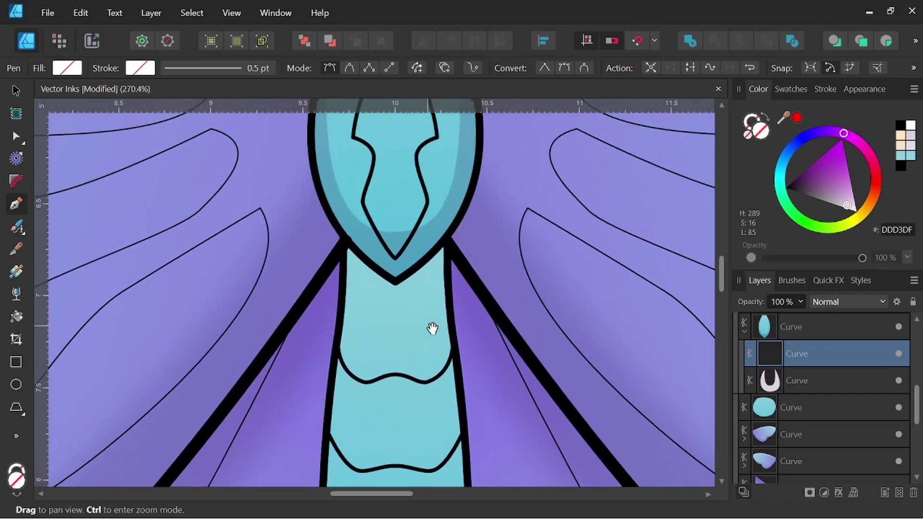
drag(421, 260, 420, 243)
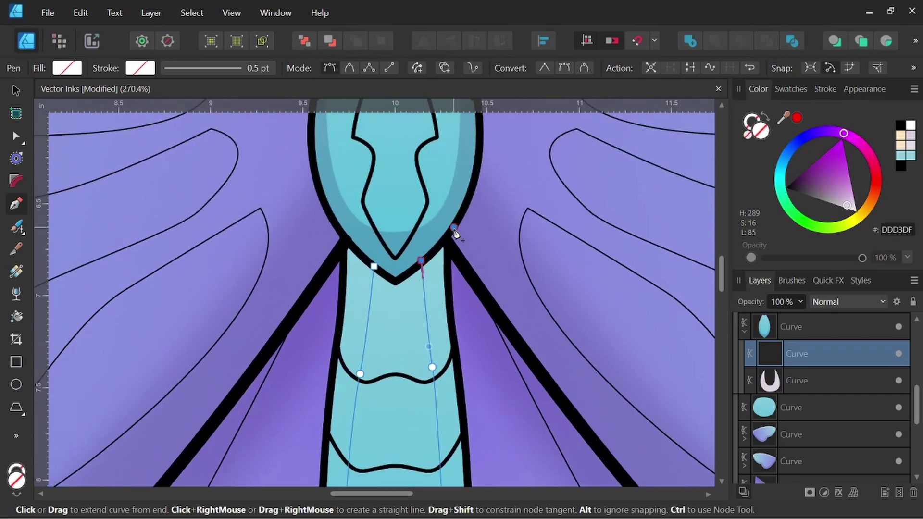
Step: Continue the shadow outline outside the abdomen, around its tip and back up, and close it at the starting point
click(454, 227)
scroll(486, 385, down, 3)
drag(486, 385, 457, 265)
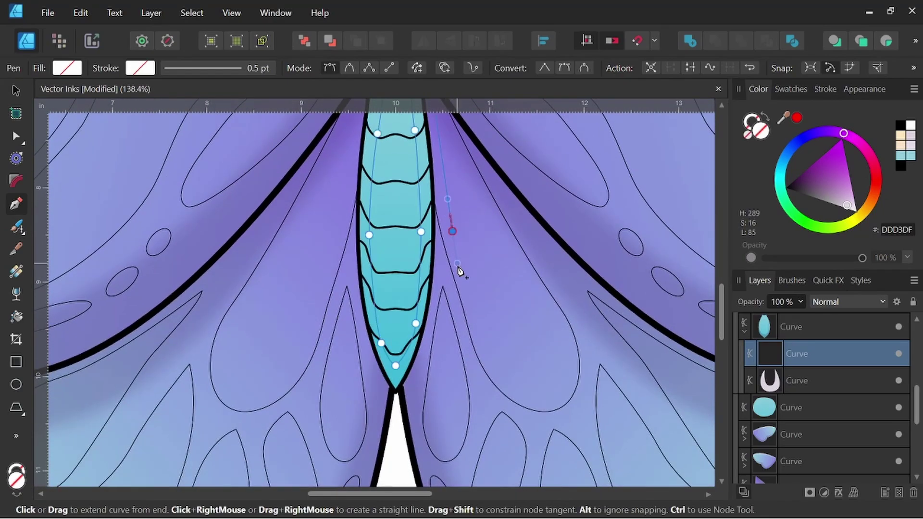
drag(438, 365, 368, 415)
drag(335, 343, 332, 327)
mouse_move(335, 252)
mouse_down()
mouse_move(333, 395)
mouse_move(351, 245)
mouse_up()
click(364, 215)
scroll(369, 219, up, 2)
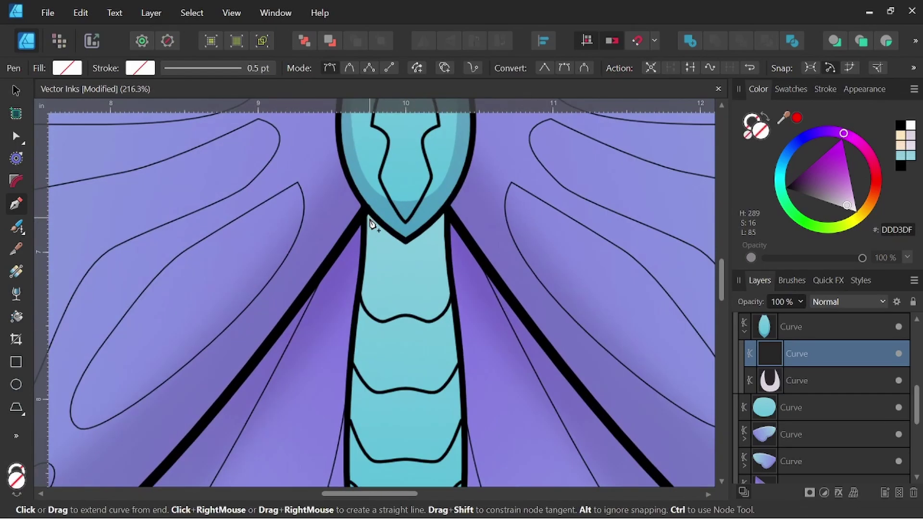
click(389, 229)
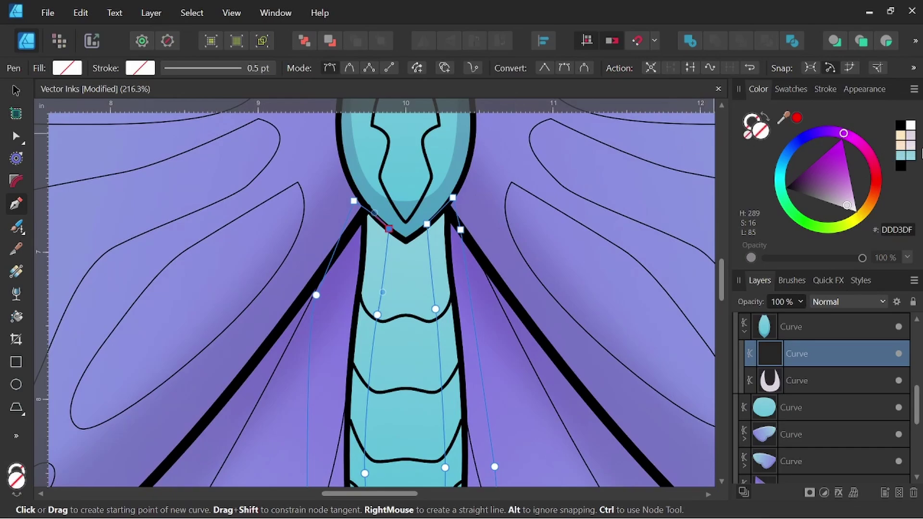
Step: Fill the abdomen shadow with pale lilac DDD3DF, set it to Multiply, clip it inside the abdomen colour shape and deselect it
click(911, 142)
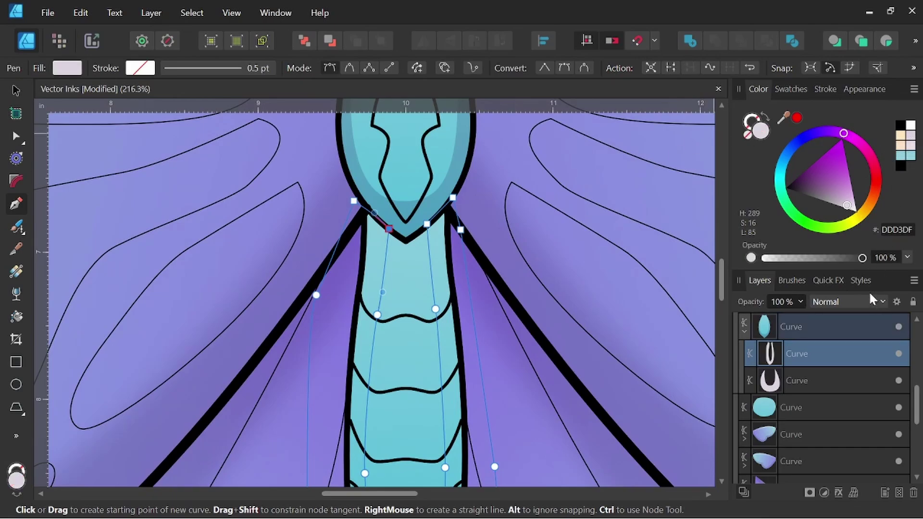
click(881, 301)
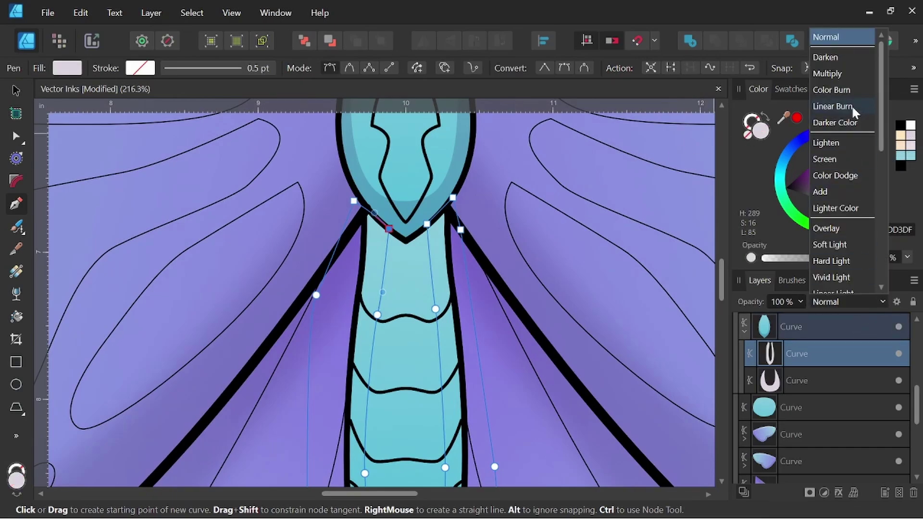
click(838, 77)
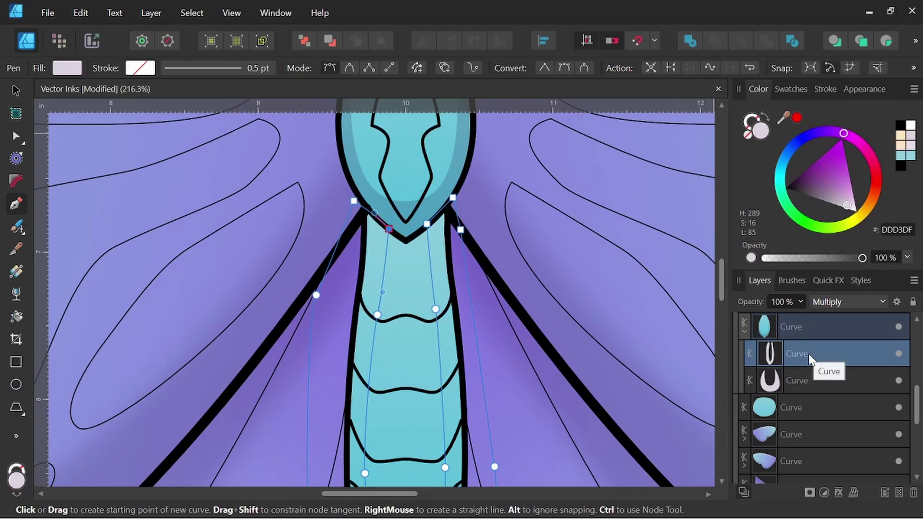
drag(808, 354, 812, 409)
key(ctrl+d)
scroll(388, 327, down, 8)
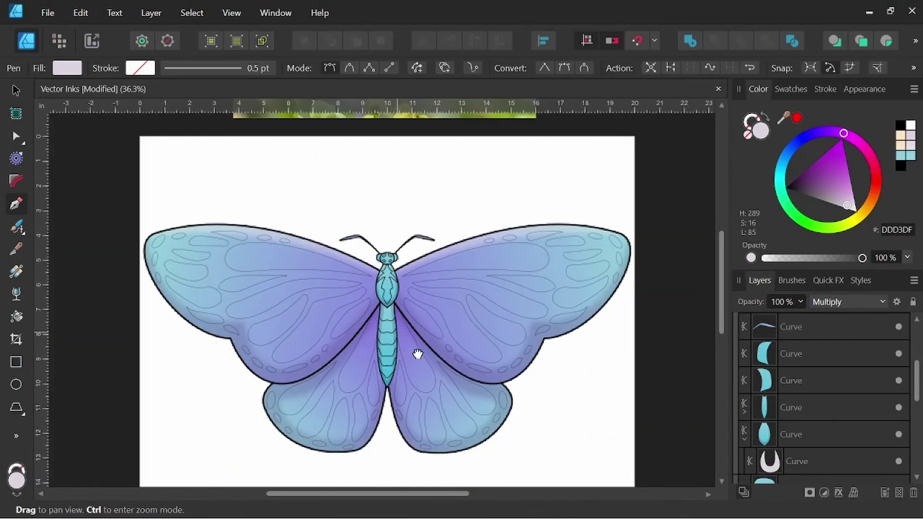
Step: Draw a closed shadow outline with the Pen tool, scalloped across both eyes and the lower head and curving back beneath the head
mouse_move(417, 370)
mouse_down()
mouse_move(415, 358)
mouse_move(428, 368)
mouse_up()
scroll(396, 331, up, 5)
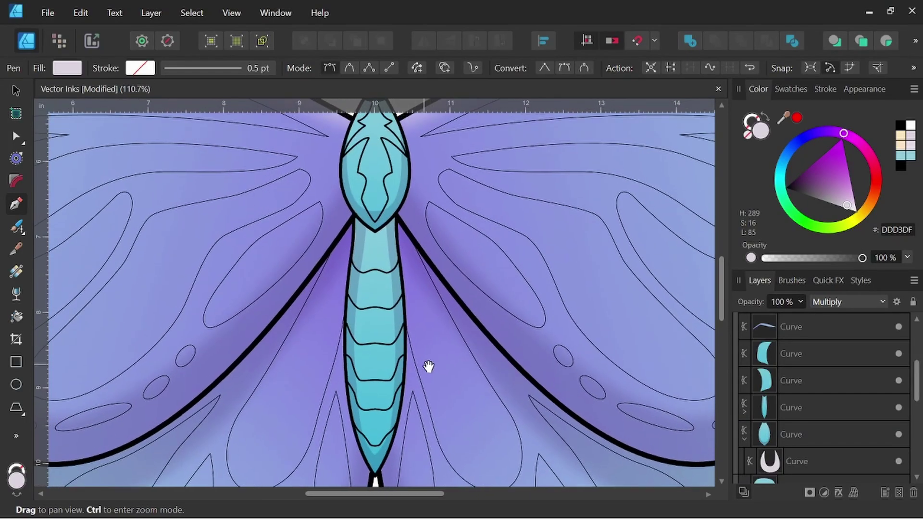
scroll(416, 285, down, 2)
drag(420, 287, 412, 325)
scroll(415, 332, down, 2)
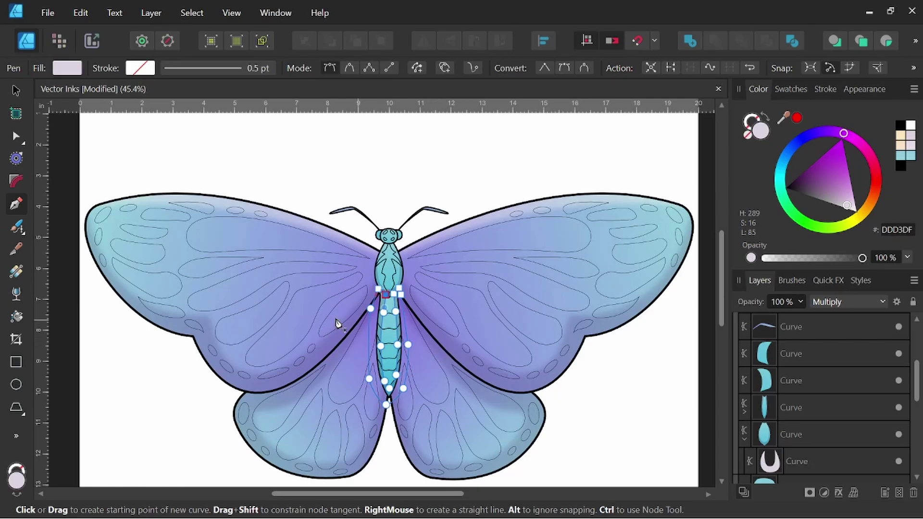
scroll(404, 292, up, 10)
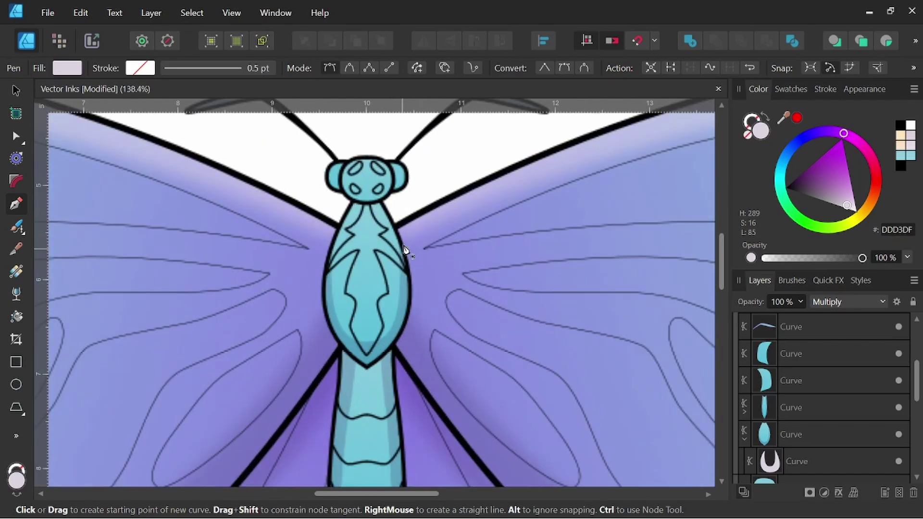
scroll(370, 259, down, 2)
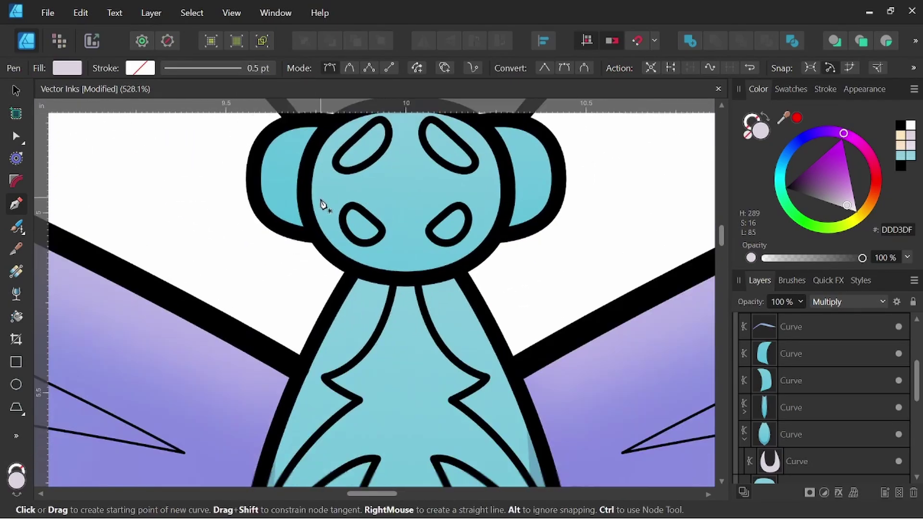
click(250, 232)
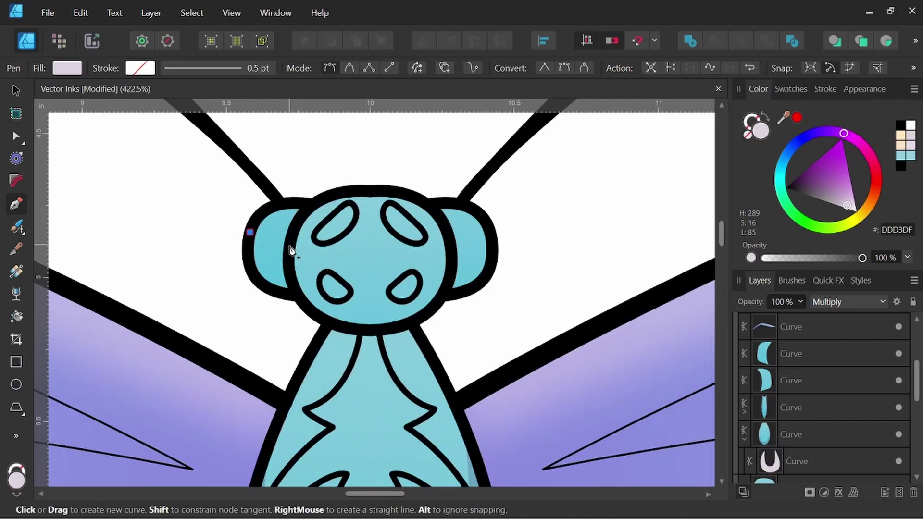
drag(288, 246, 311, 205)
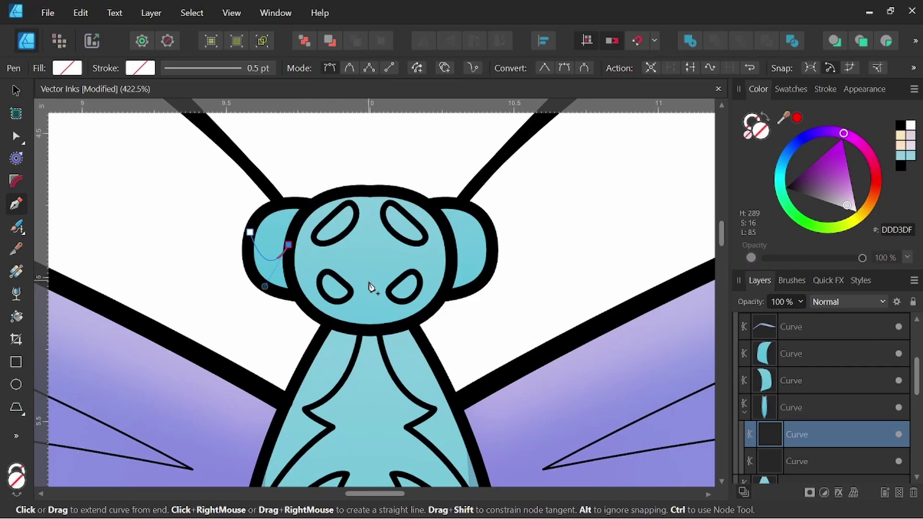
drag(368, 281, 434, 280)
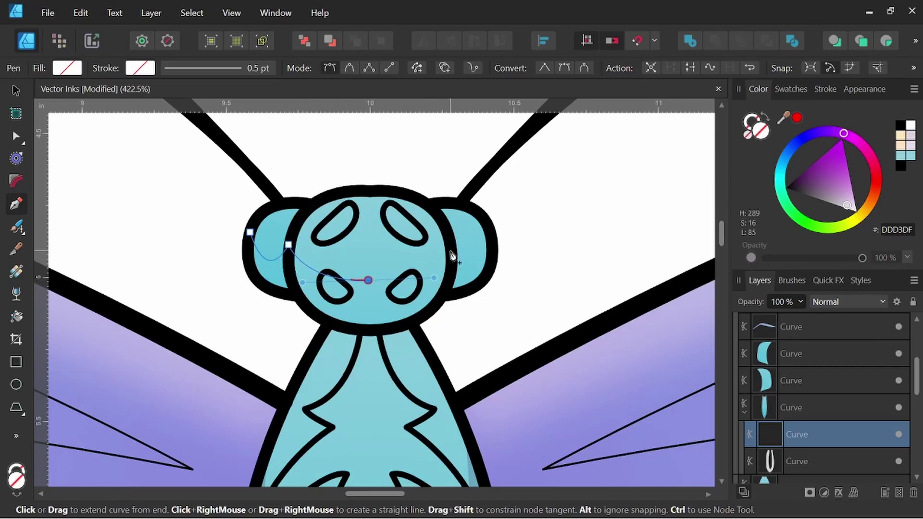
drag(451, 249, 525, 192)
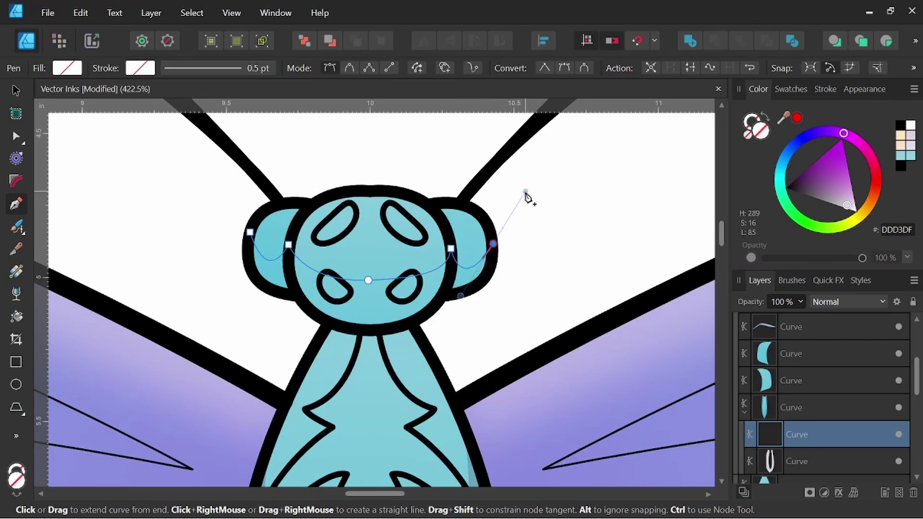
click(493, 244)
drag(367, 341, 215, 328)
drag(250, 233, 281, 183)
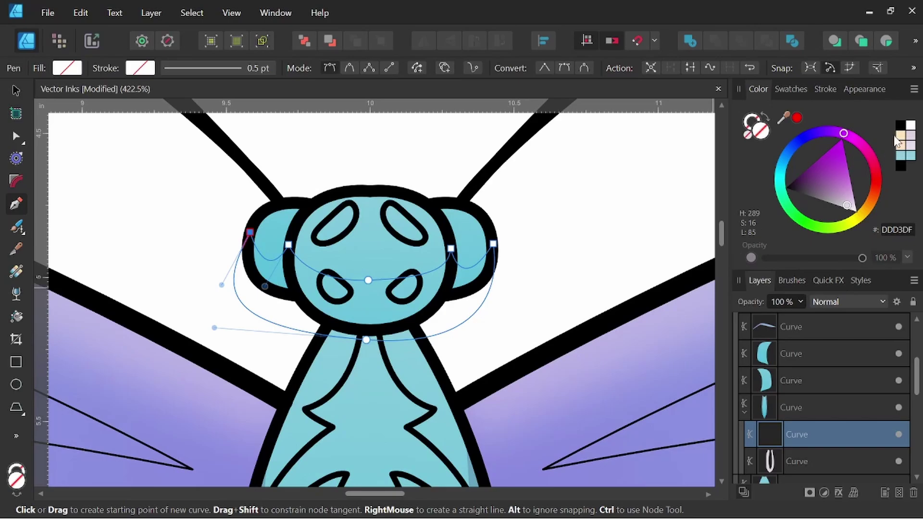
Step: Fill the head shadow with pale lilac DDD3DF, clip it inside the head colour shape and set its blend mode to Multiply
click(909, 140)
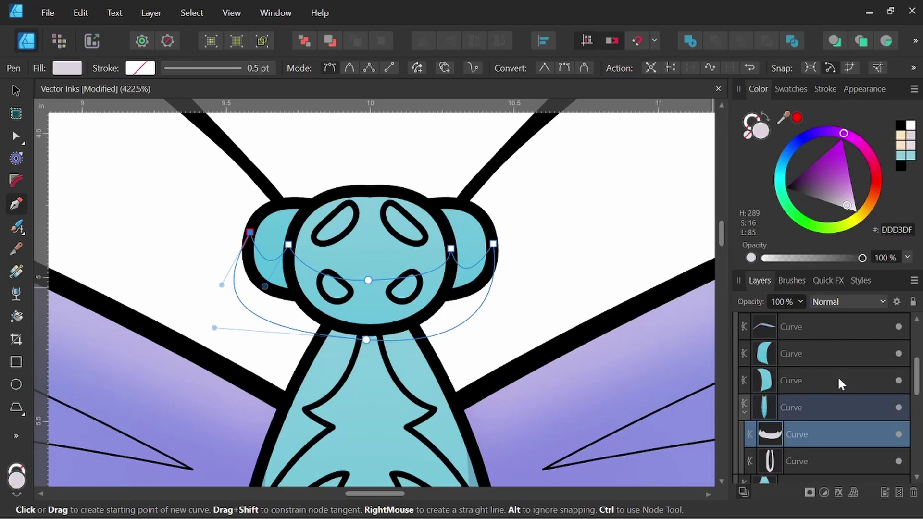
drag(809, 437, 807, 385)
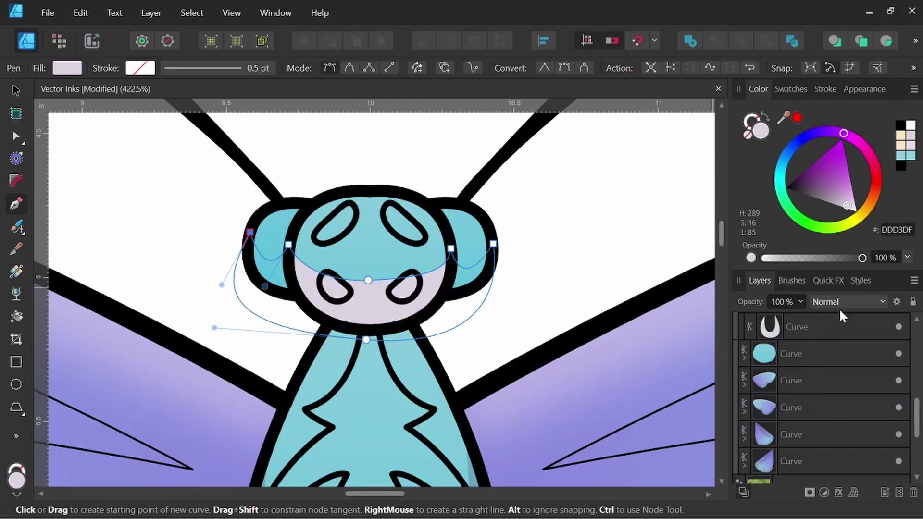
click(882, 303)
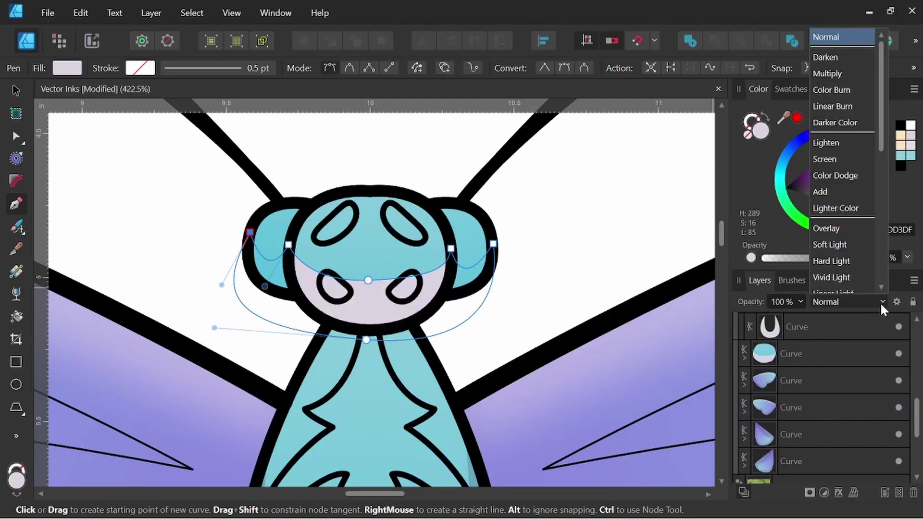
click(826, 73)
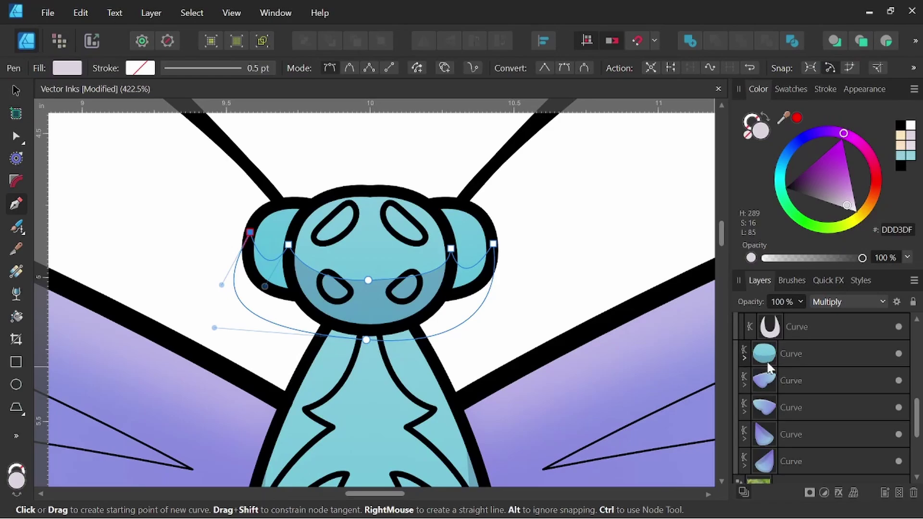
Step: Duplicate the head shadow and clip the copy inside the left eye's colour shape
click(814, 382)
right_click(814, 382)
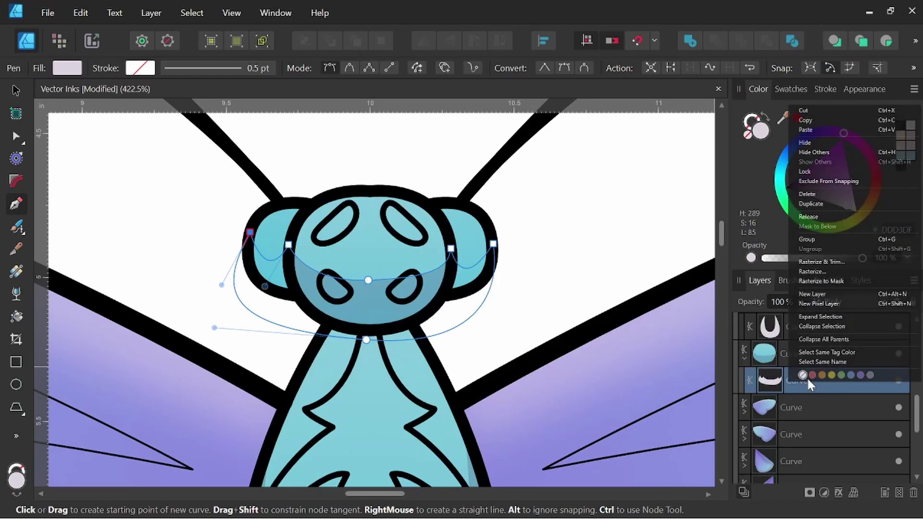
click(815, 203)
drag(803, 362, 807, 382)
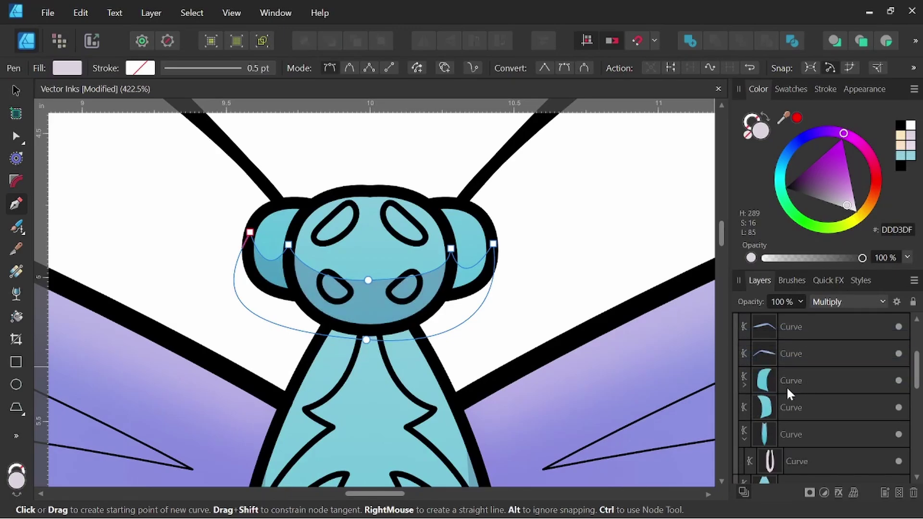
Step: Duplicate the left eye's shadow, clip the copy inside the right eye's colour shape and deselect it
click(744, 384)
right_click(808, 405)
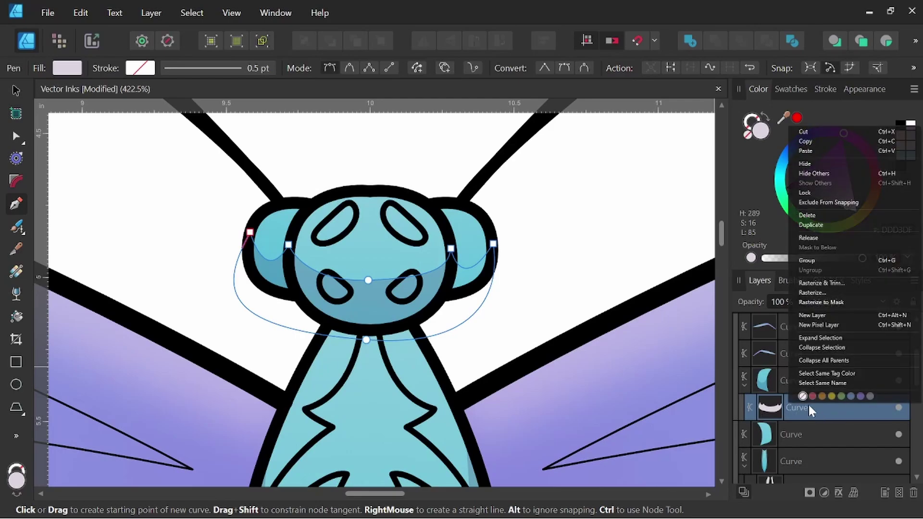
click(814, 227)
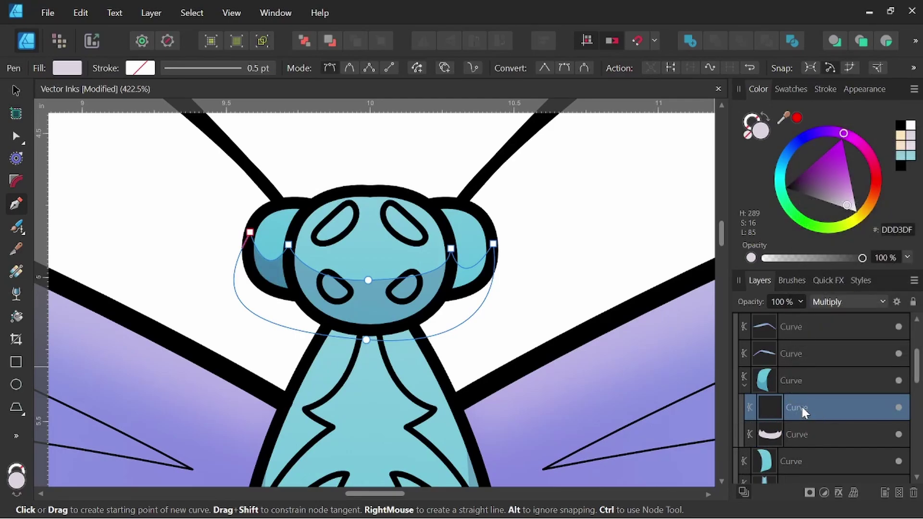
drag(800, 405, 796, 460)
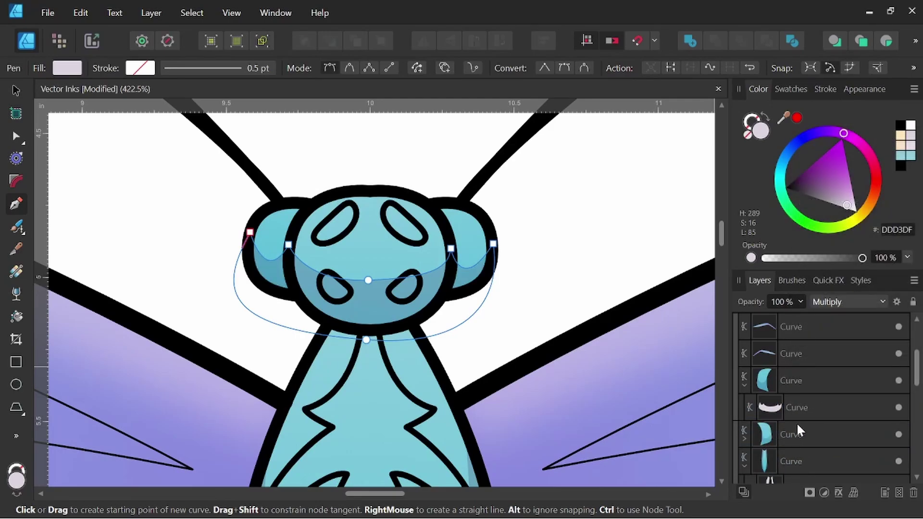
click(744, 384)
scroll(536, 365, down, 8)
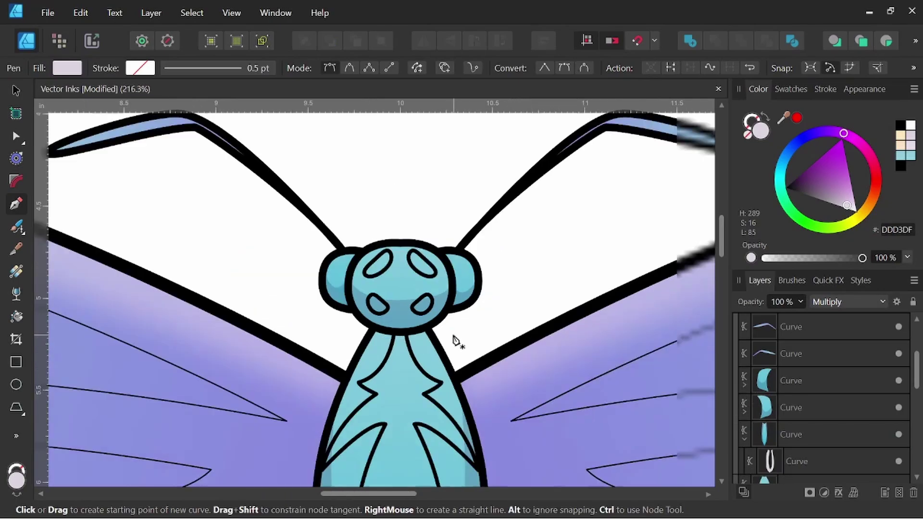
scroll(481, 241, down, 3)
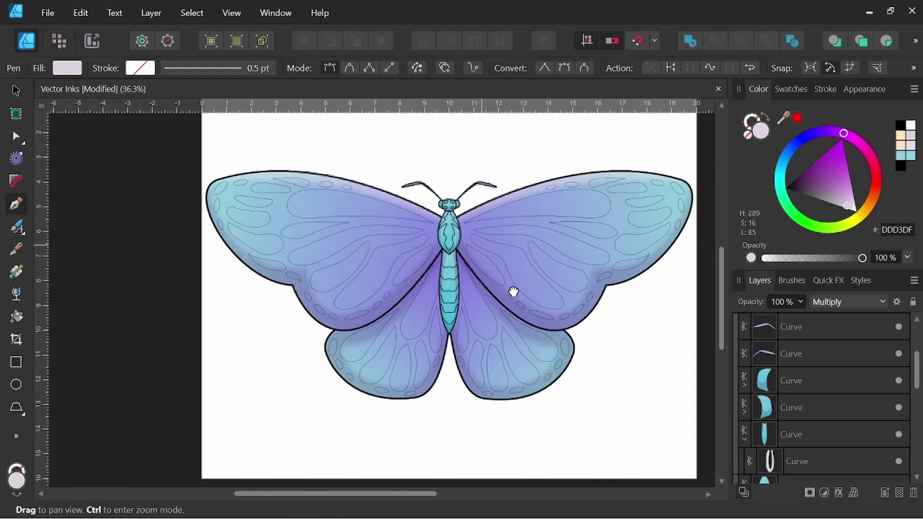
drag(512, 290, 478, 329)
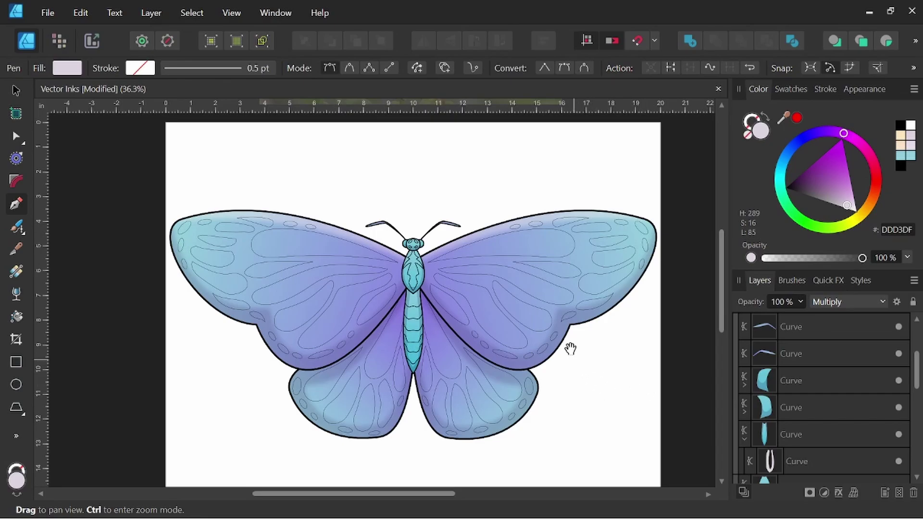
click(16, 91)
click(243, 147)
Step: Draw a closed crescent outline for a highlight along the top of the head with the Pen tool
scroll(451, 303, right, 2)
scroll(477, 301, left, 1)
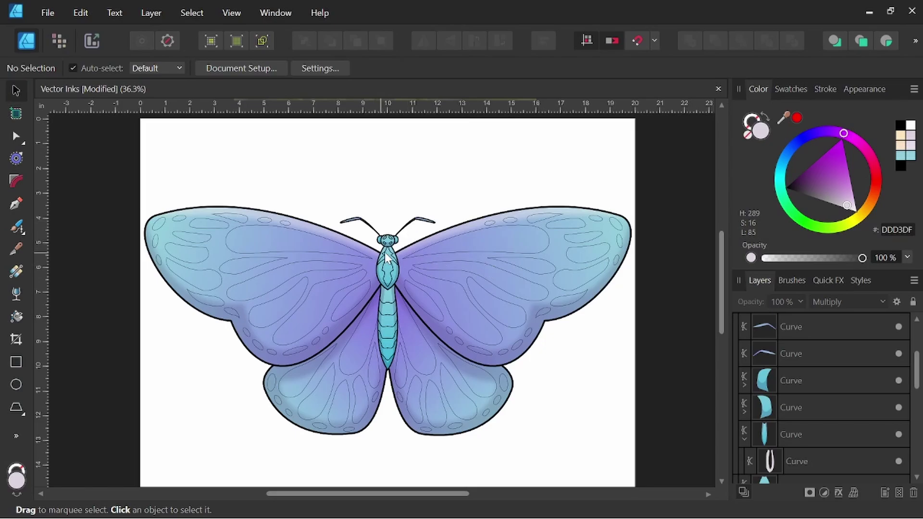
scroll(398, 238, up, 8)
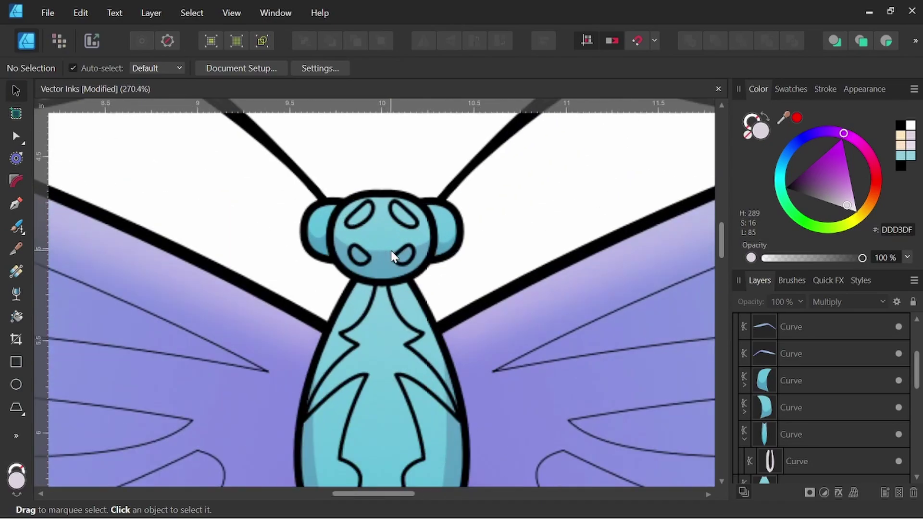
drag(393, 189, 389, 291)
scroll(390, 291, up, 4)
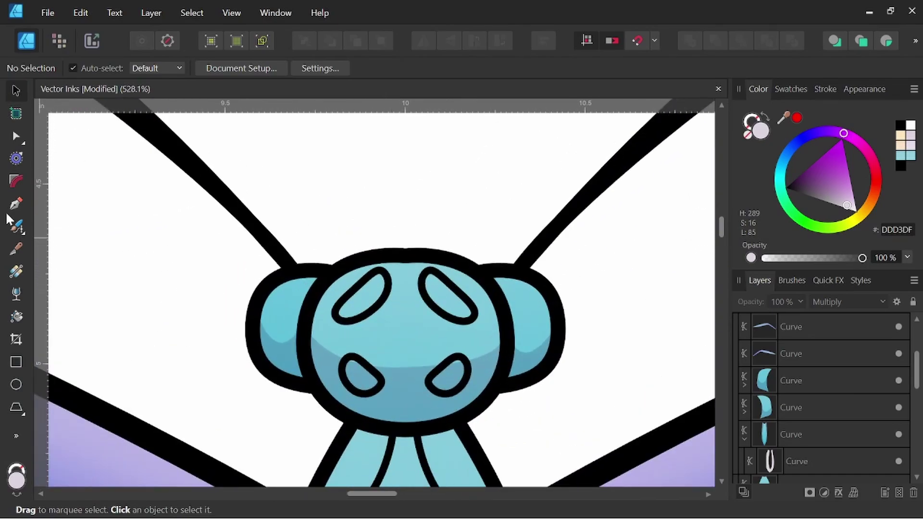
key(p)
click(313, 302)
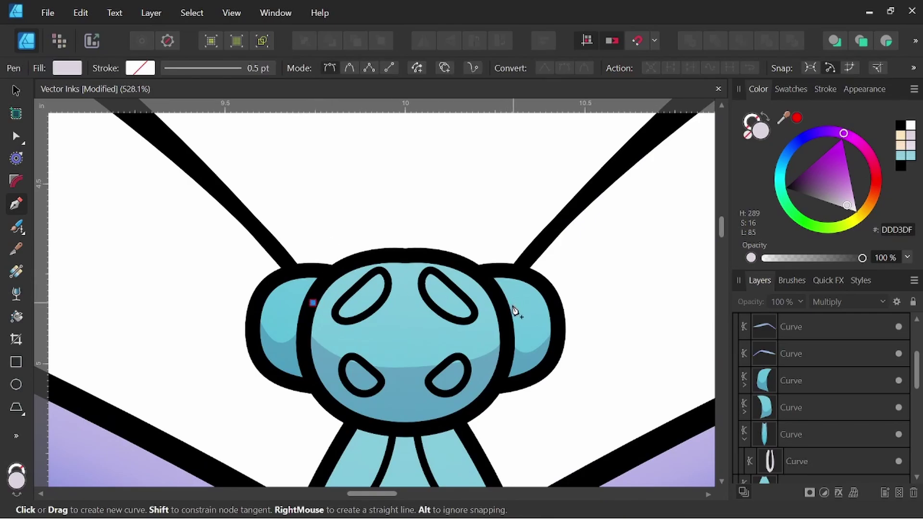
drag(504, 314, 603, 382)
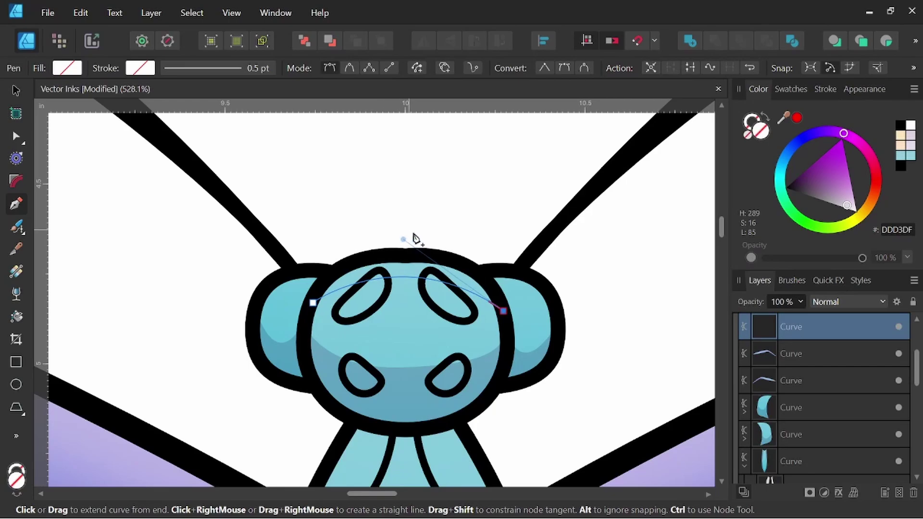
drag(433, 235, 354, 211)
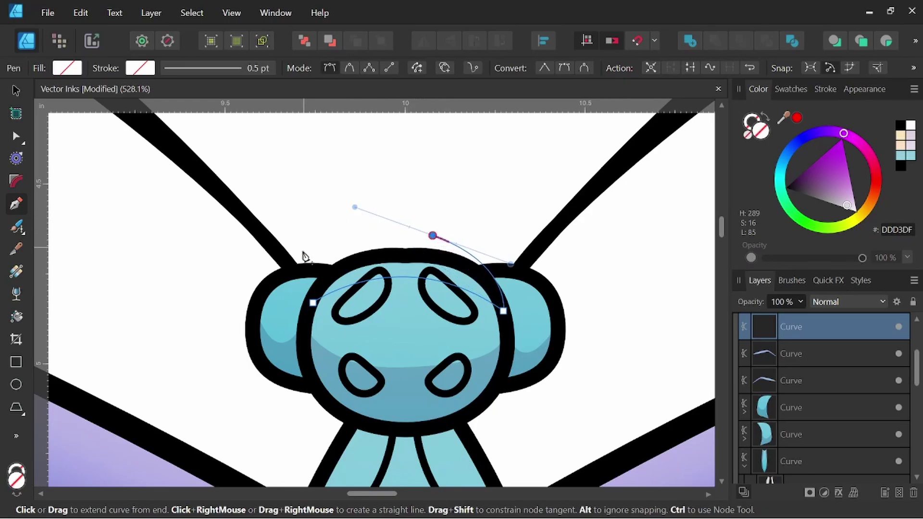
drag(313, 303, 302, 346)
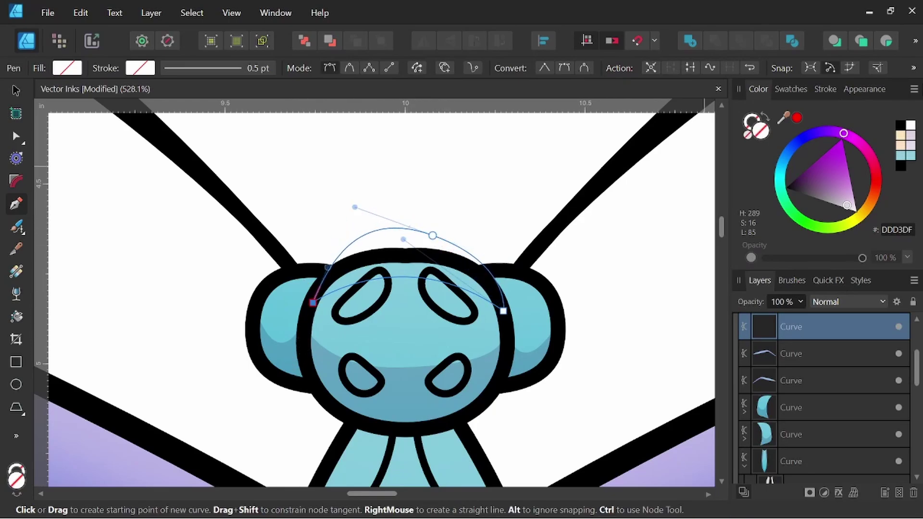
Step: Fill the head highlight with cream FFE7BD, set it to Soft Light and clip it inside the head colour shape
click(900, 139)
click(882, 302)
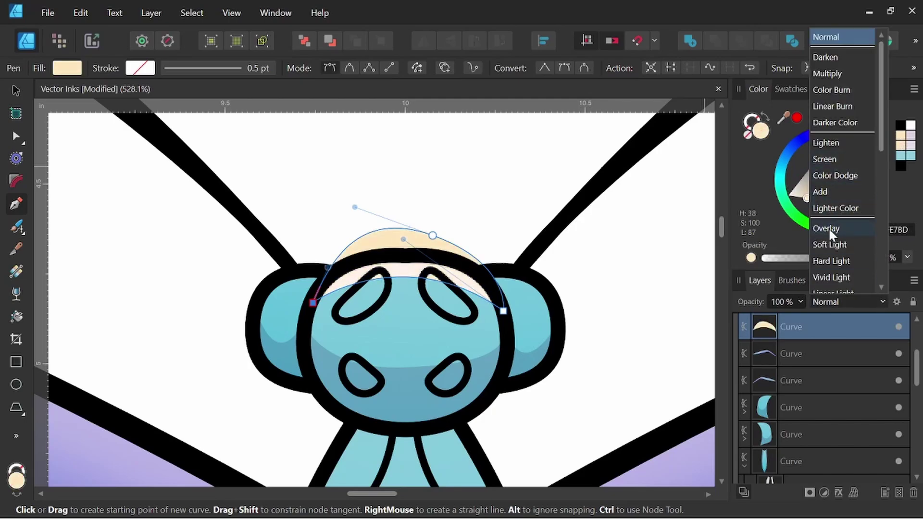
click(831, 243)
drag(820, 328, 808, 436)
key(ctrl+0)
scroll(552, 329, down, 5)
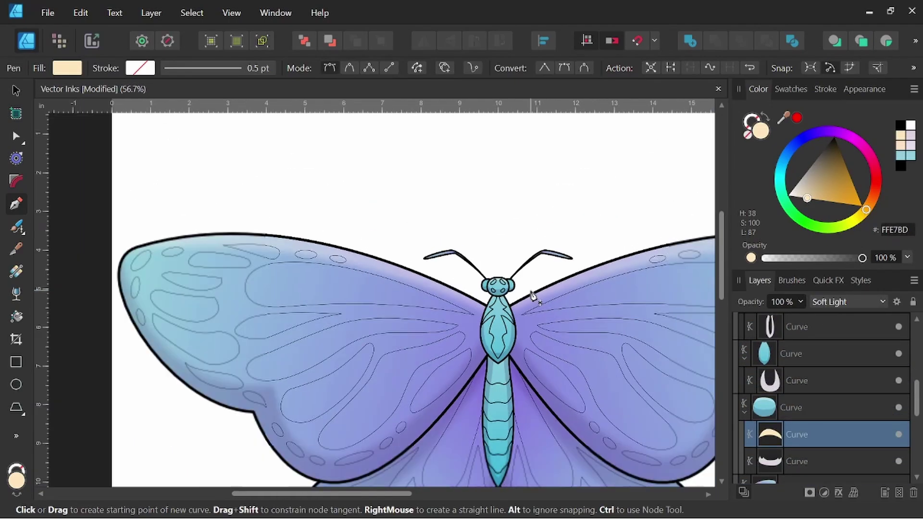
Step: Select the thorax colour shape and start tracing its left marking with the Pen tool, from the head down to the first outer point
key(v)
click(511, 261)
scroll(351, 242, up, 3)
scroll(443, 254, up, 5)
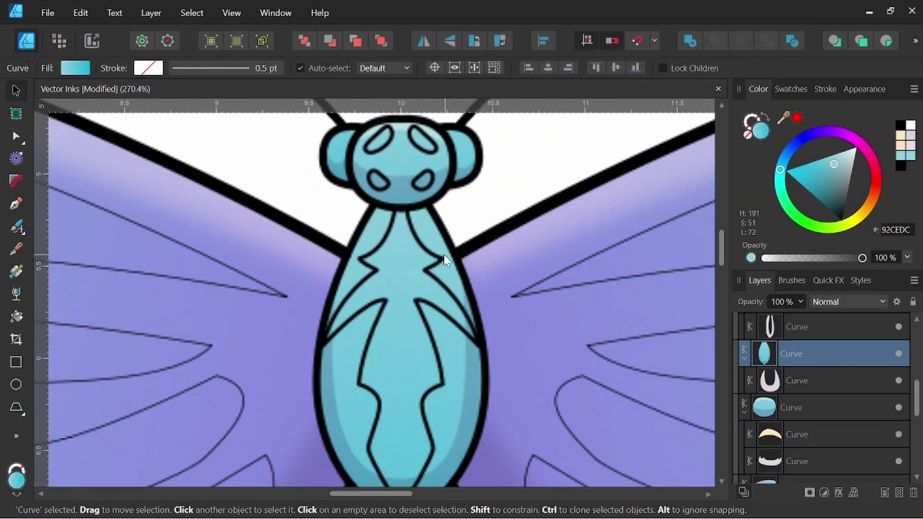
key(p)
scroll(388, 230, up, 2)
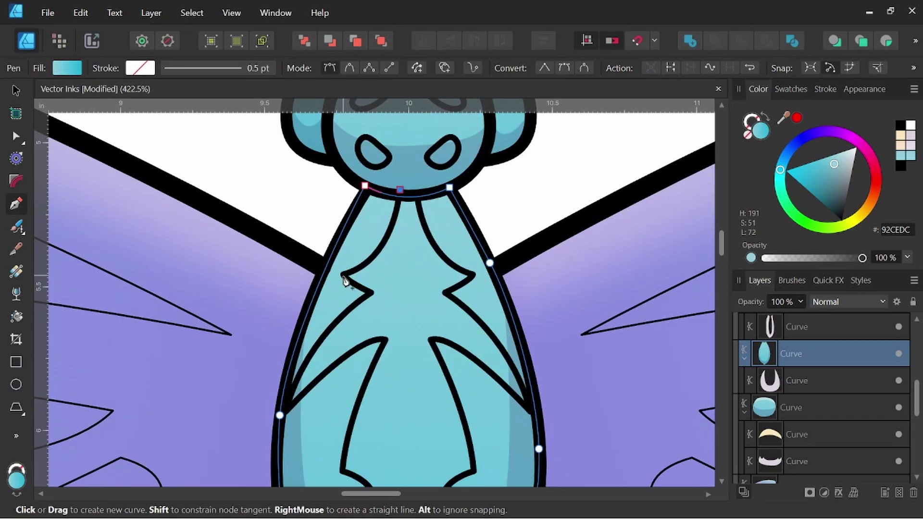
drag(342, 275, 297, 285)
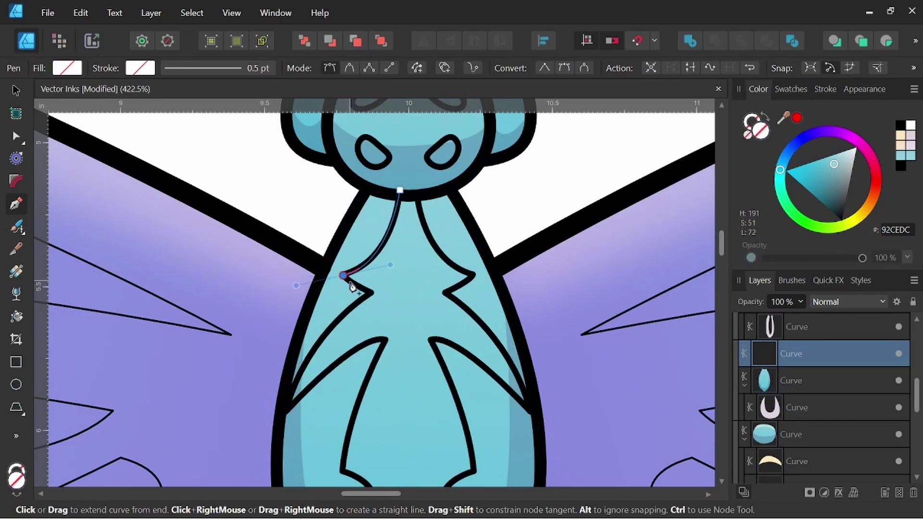
click(343, 275)
Step: Continue tracing the thorax marking with the Pen tool, following its left side down to the pointed bottom tip
drag(285, 412, 278, 446)
scroll(277, 446, down, 4)
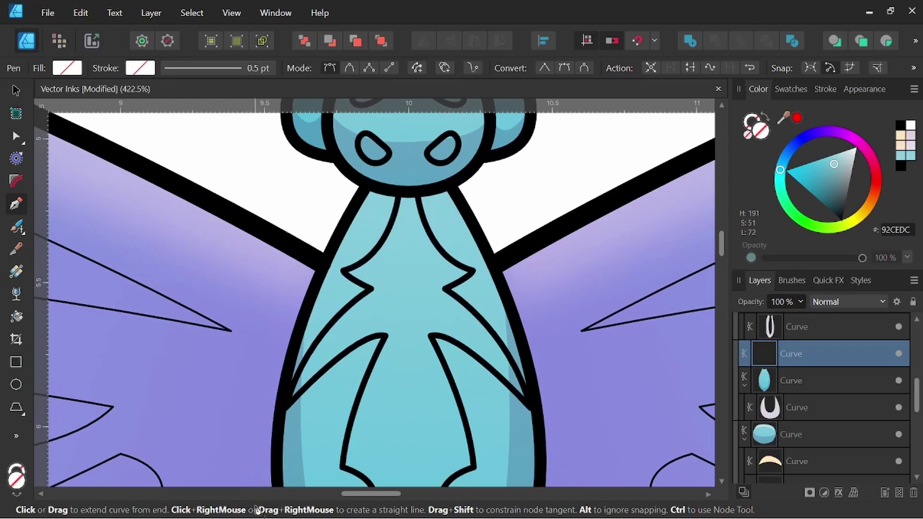
drag(253, 381, 247, 348)
click(285, 244)
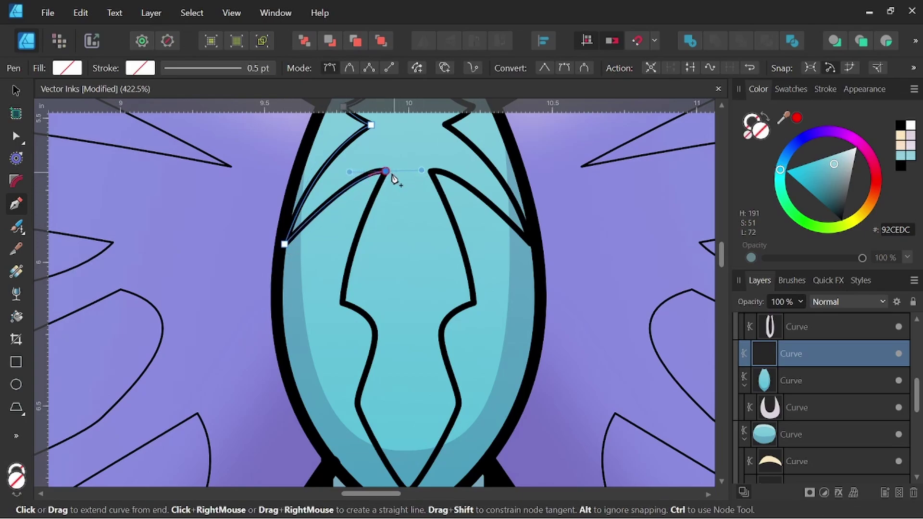
click(385, 171)
drag(343, 304, 375, 349)
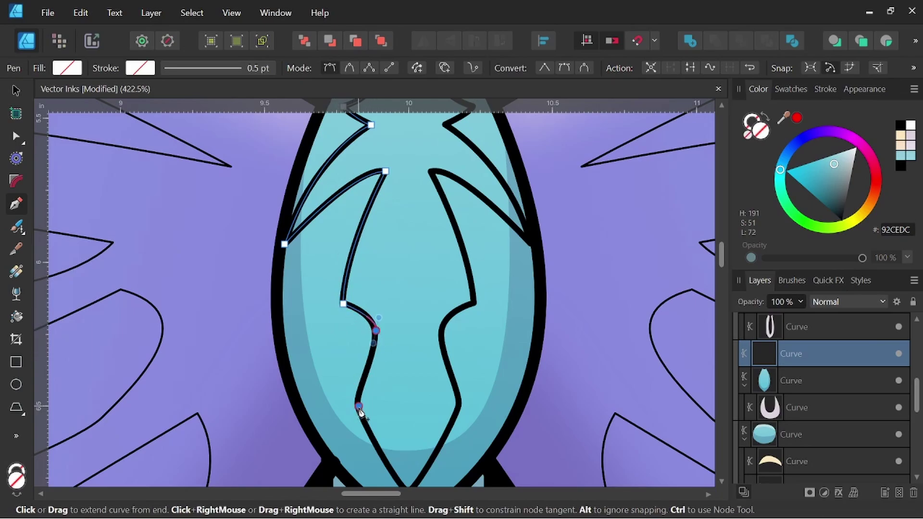
drag(359, 407, 383, 398)
click(365, 384)
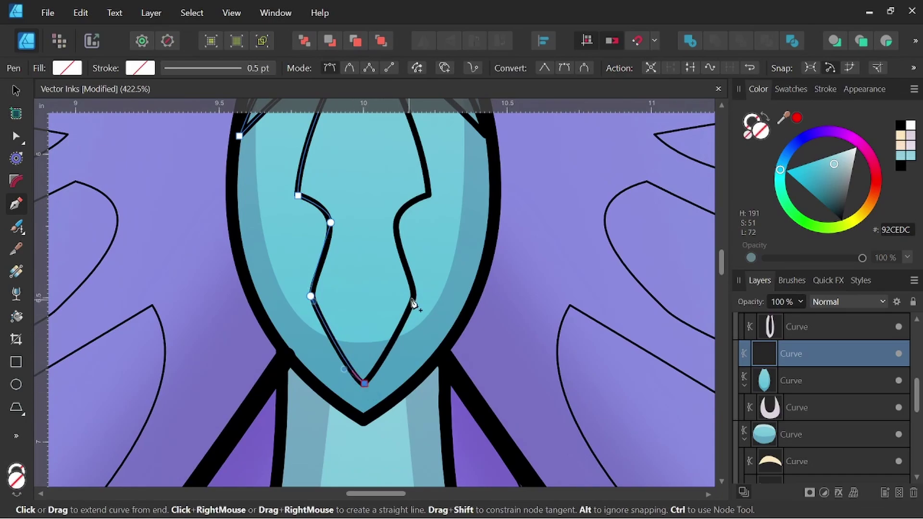
Step: Trace the marking's right side from the bottom tip up to the pointed corner at the thorax's right edge
click(415, 298)
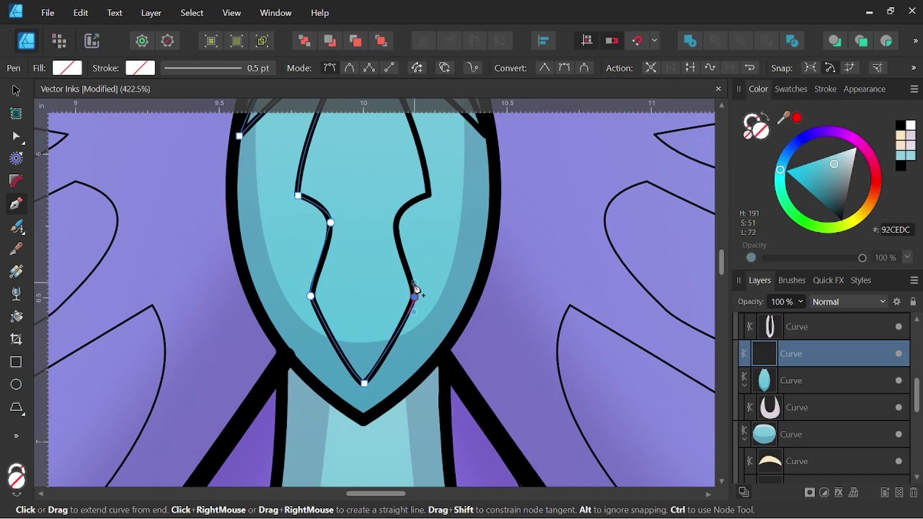
click(396, 220)
drag(439, 196, 443, 329)
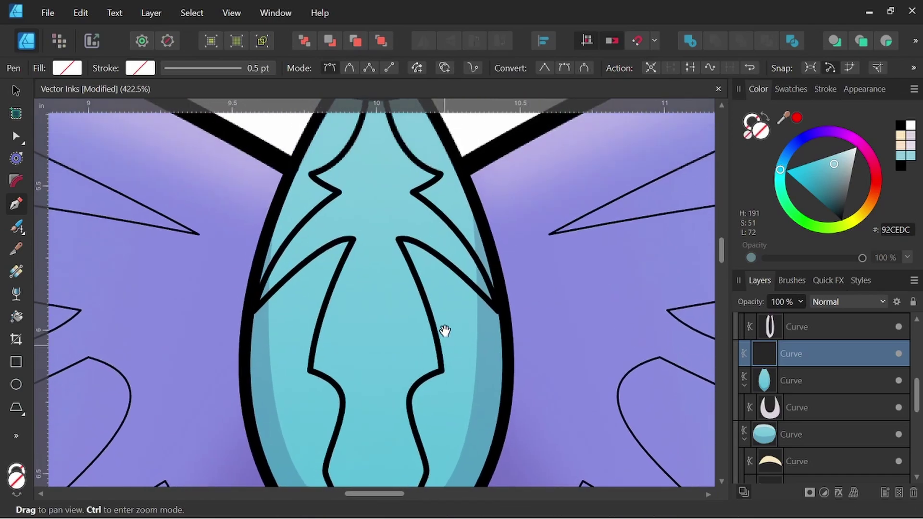
click(400, 239)
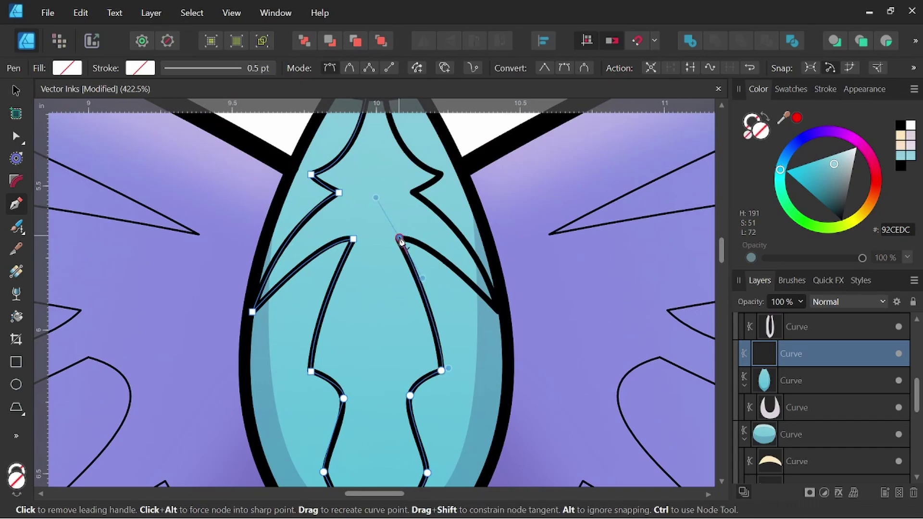
mouse_move(497, 311)
mouse_down()
mouse_move(541, 368)
mouse_move(498, 311)
mouse_up()
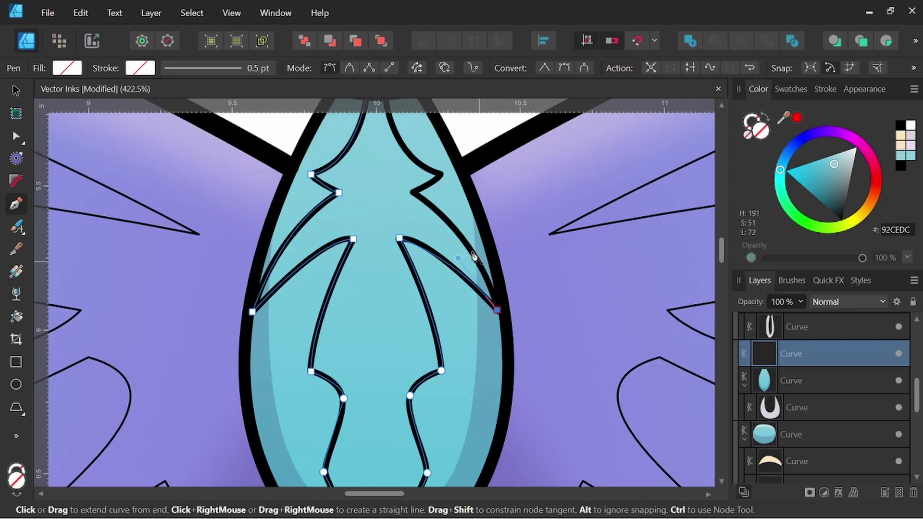
Step: Finish tracing the marking's right side up to the head, close the outline and fill it with periwinkle blue 92A7DC
drag(439, 210, 356, 155)
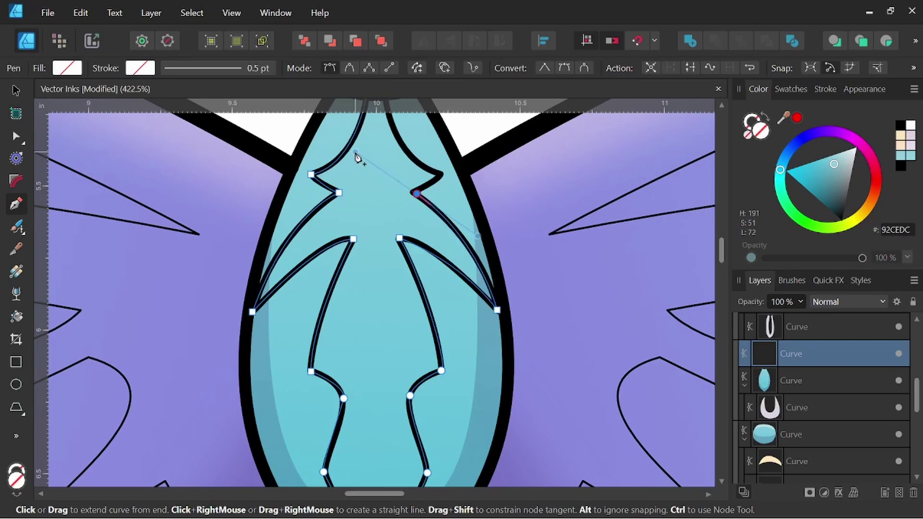
click(417, 194)
click(440, 172)
click(441, 172)
drag(433, 169, 478, 267)
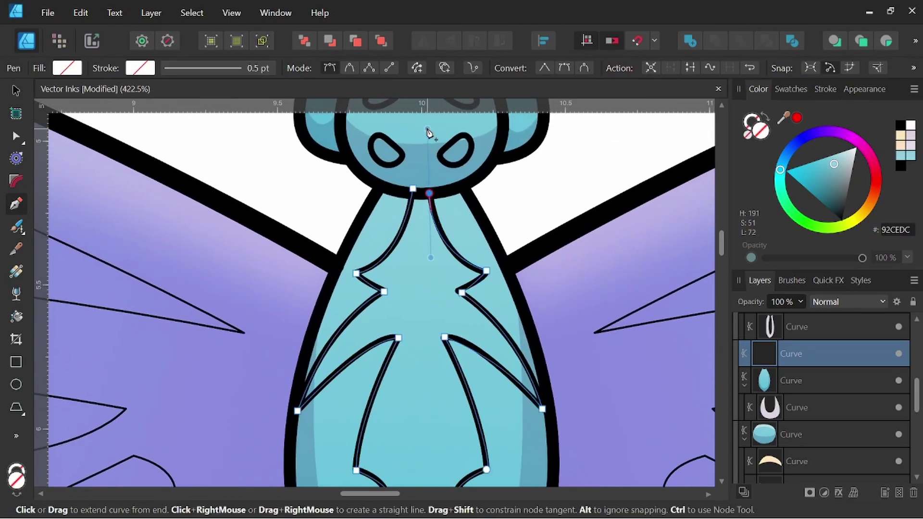
scroll(420, 127, up, 1)
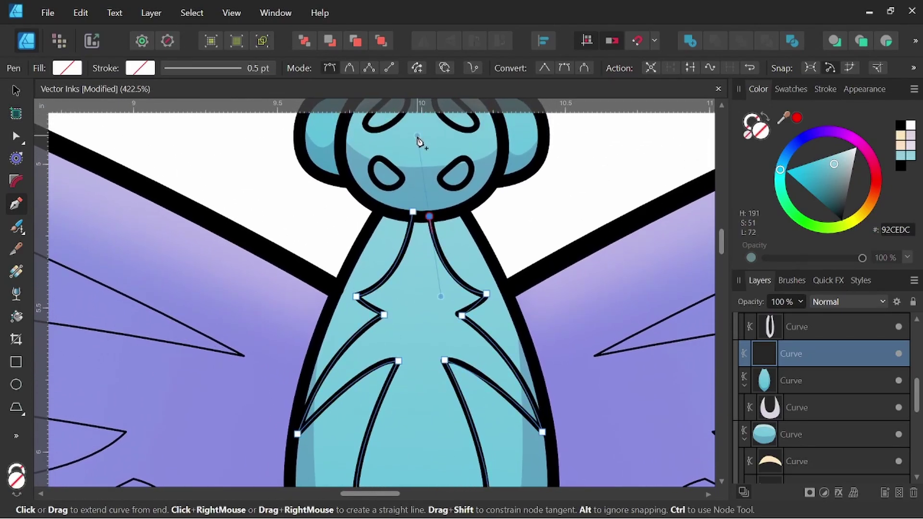
drag(417, 139, 416, 147)
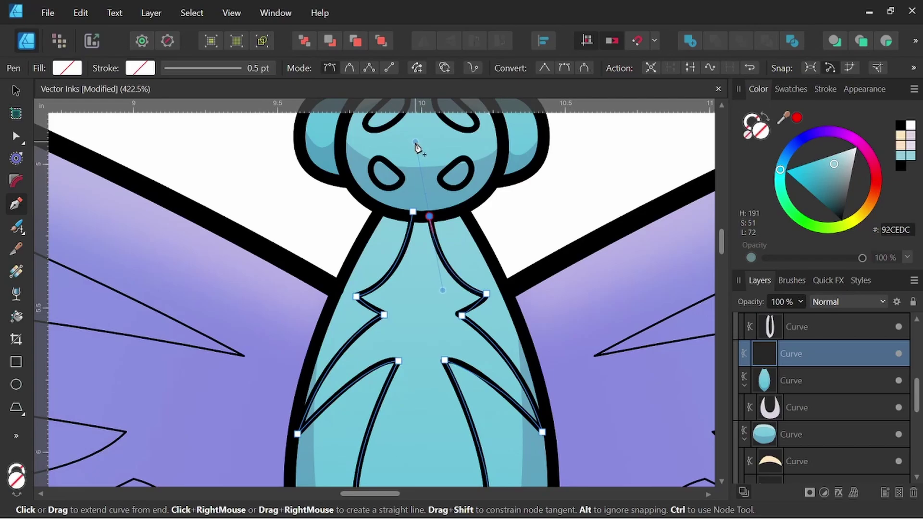
click(429, 216)
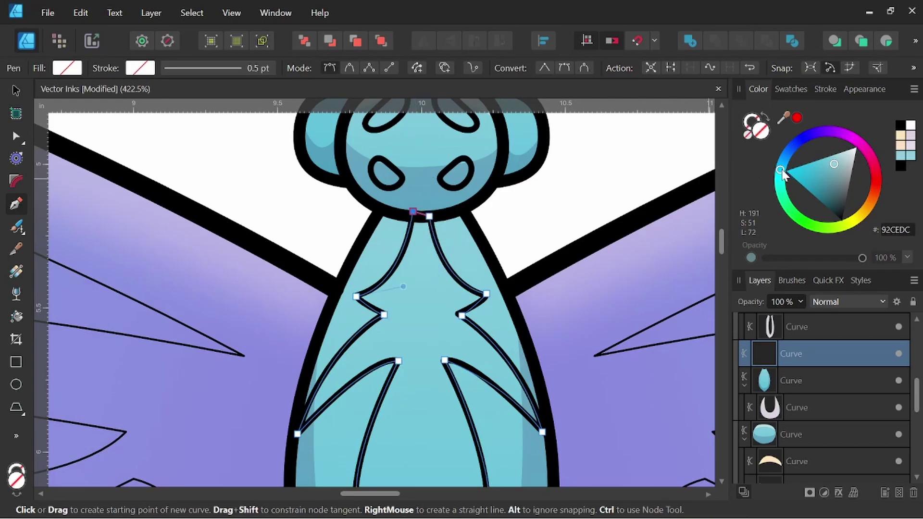
drag(782, 171, 795, 147)
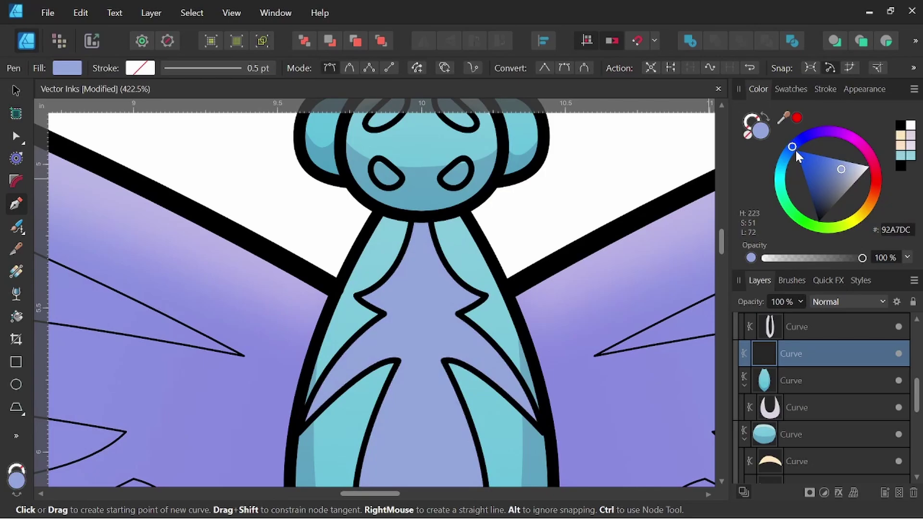
Step: Trace the upper-left spot on the head as a closed curve and fill it with periwinkle blue 92A7DC
scroll(525, 387, down, 8)
key(space)
drag(525, 387, 446, 418)
scroll(409, 312, up, 9)
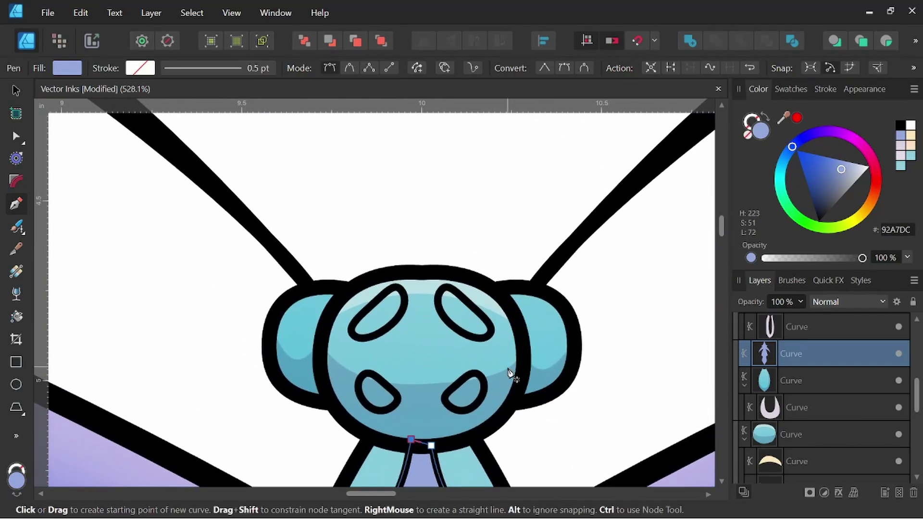
scroll(409, 314, up, 2)
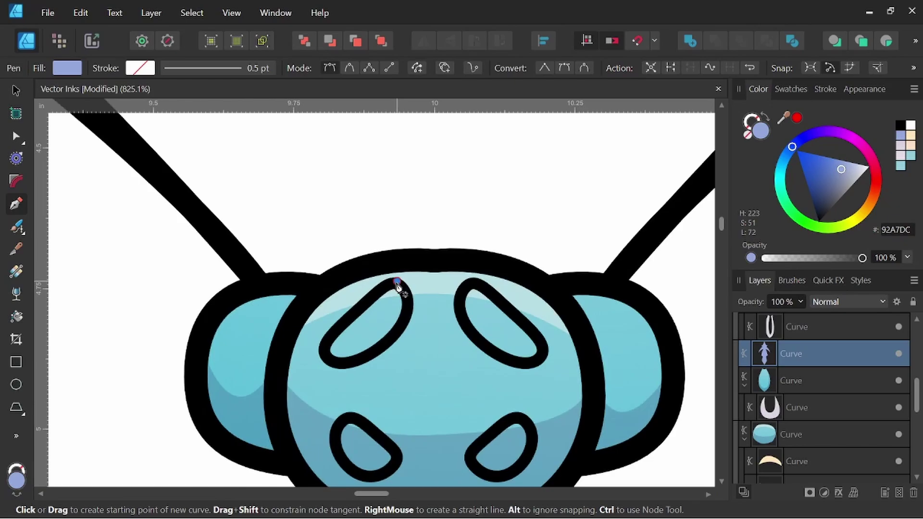
click(396, 281)
drag(408, 313, 397, 335)
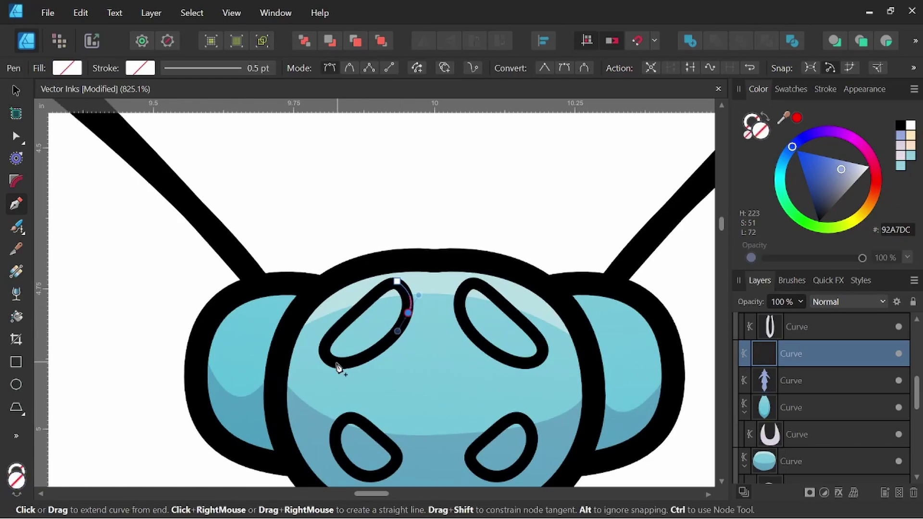
drag(332, 362, 336, 331)
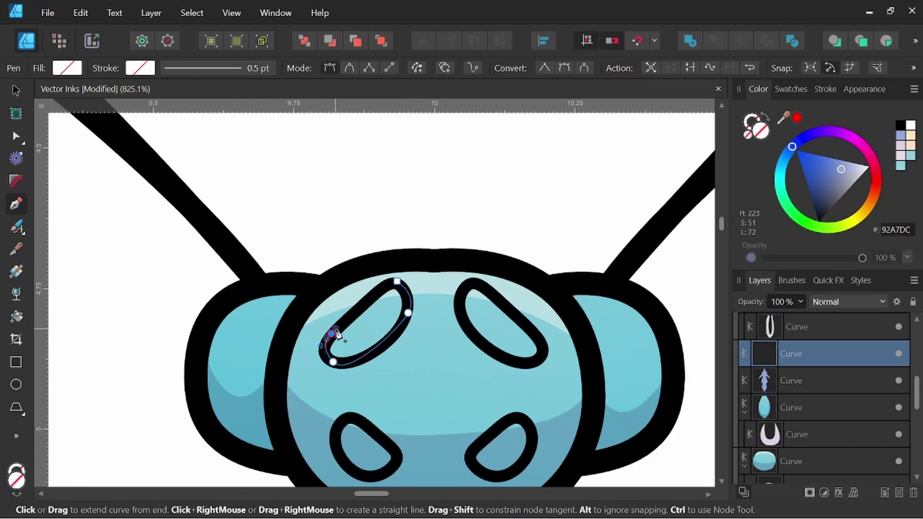
drag(397, 281, 418, 295)
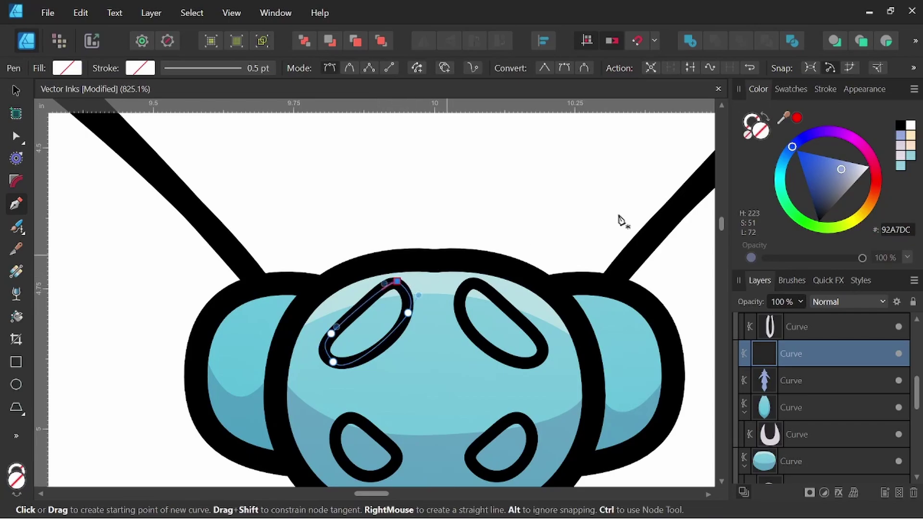
click(908, 140)
Step: Draw a closed curve around the lower-left spot on the head and fill it with the same 92A7DC blue
scroll(473, 312, down, 1)
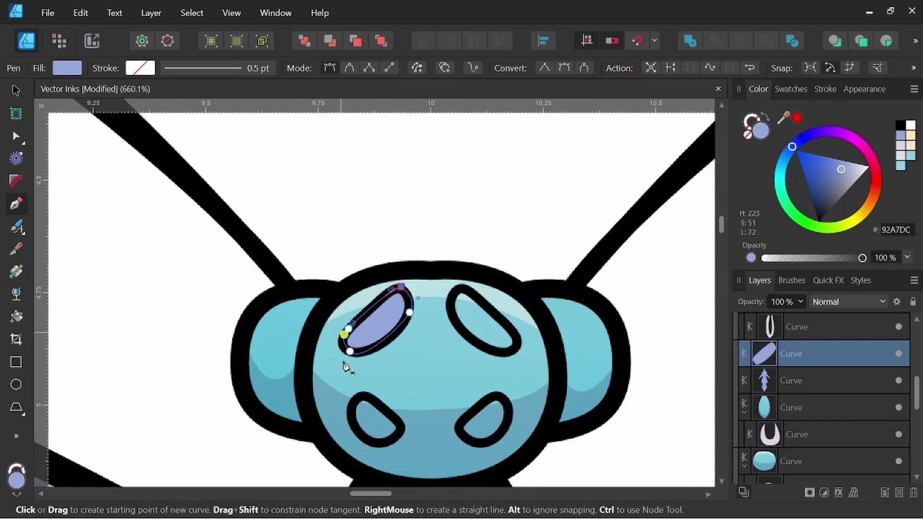
scroll(353, 411, up, 2)
click(362, 391)
drag(355, 431, 341, 411)
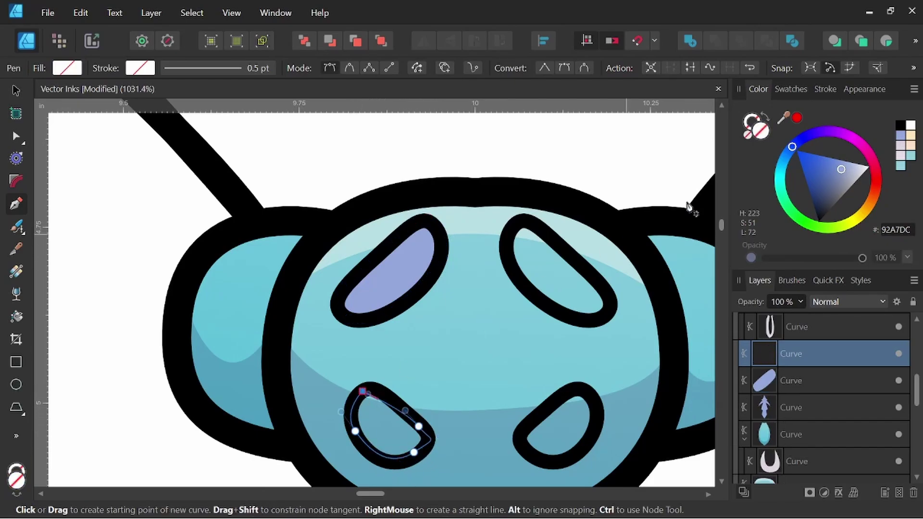
click(900, 135)
Step: Duplicate the two left head spot fills onto the right-hand spots and flip the copies horizontally
scroll(507, 197, down, 5)
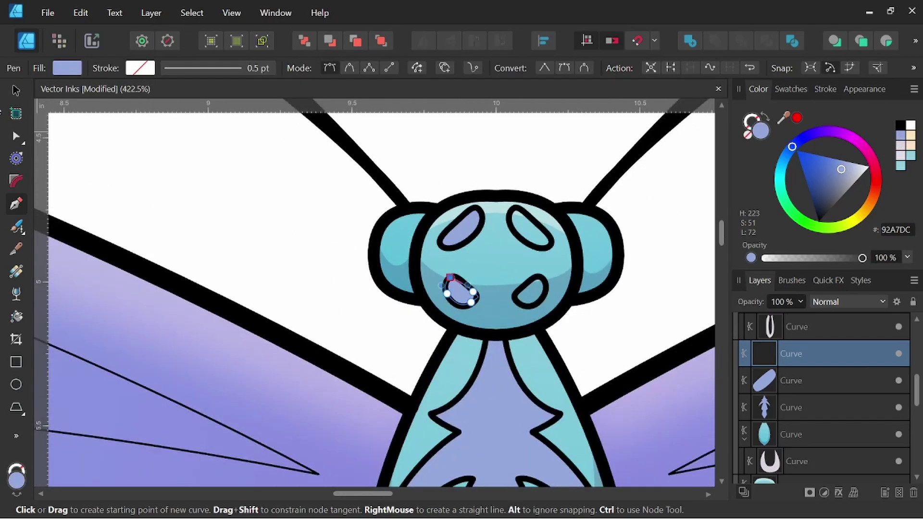
click(17, 89)
shift+click(469, 230)
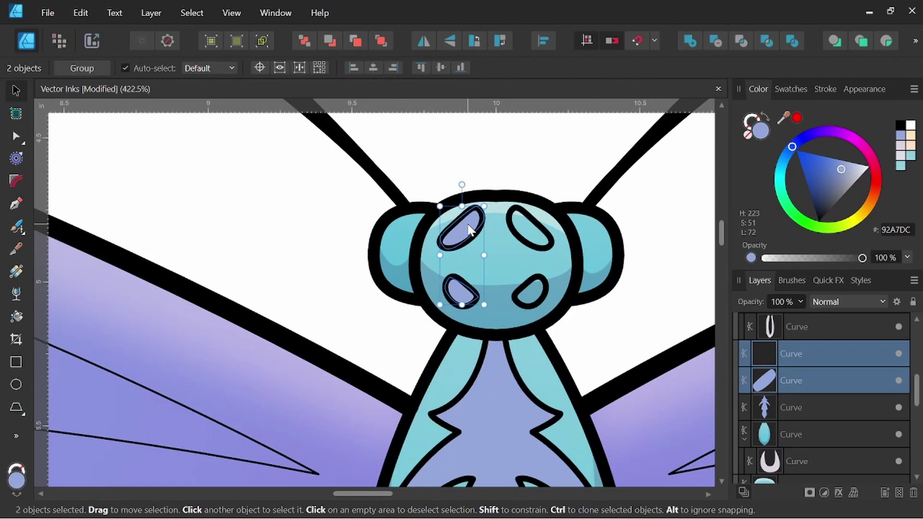
drag(468, 229, 532, 230)
click(424, 41)
Step: Select all four head spot fills and apply a vertical linear gradient running from above the head to just below it
scroll(532, 230, down, 10)
drag(607, 305, 461, 314)
scroll(440, 231, down, 1)
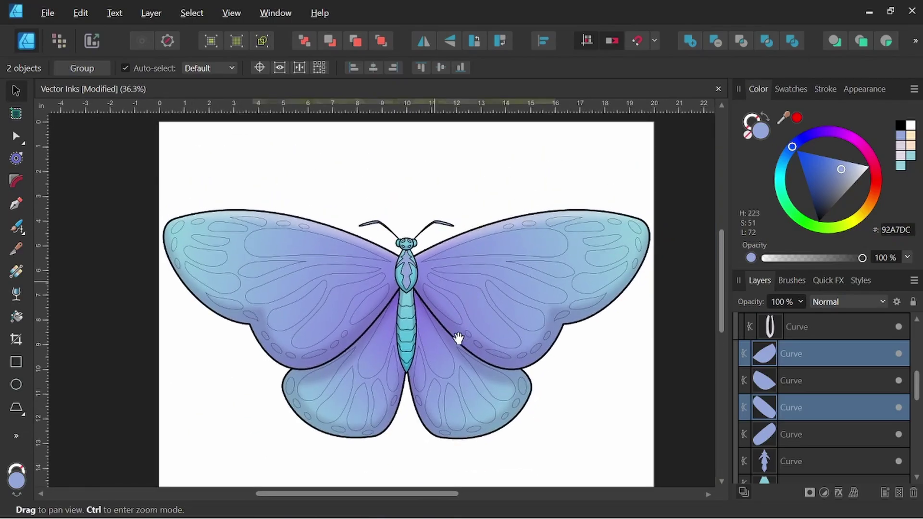
scroll(411, 263, up, 8)
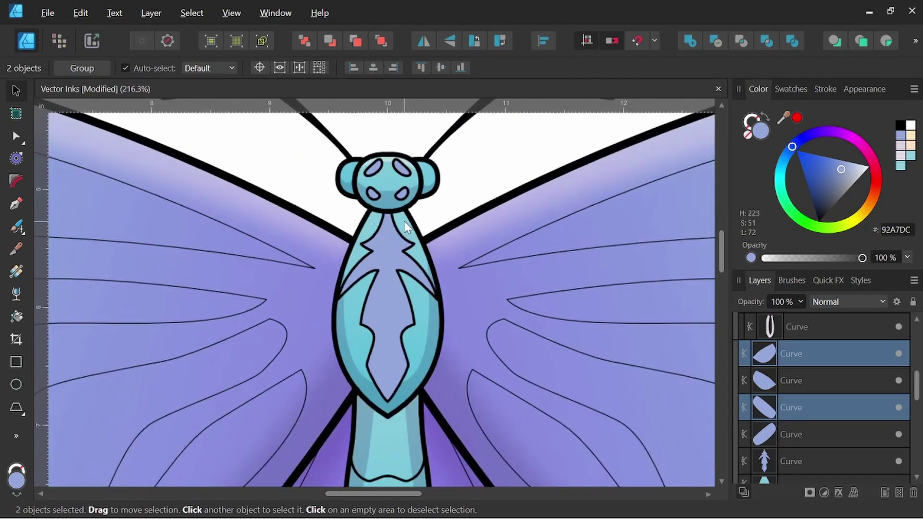
scroll(448, 221, up, 3)
shift+click(374, 298)
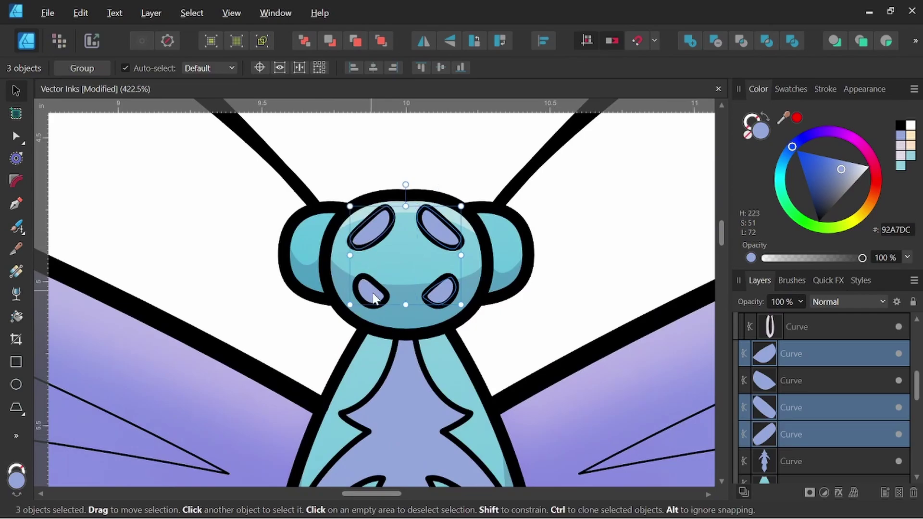
shift+click(374, 298)
click(21, 275)
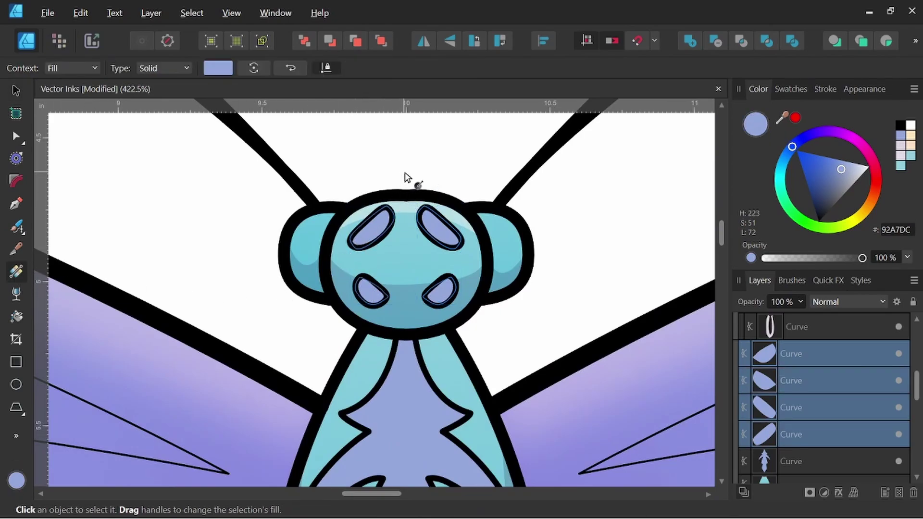
drag(406, 175, 403, 354)
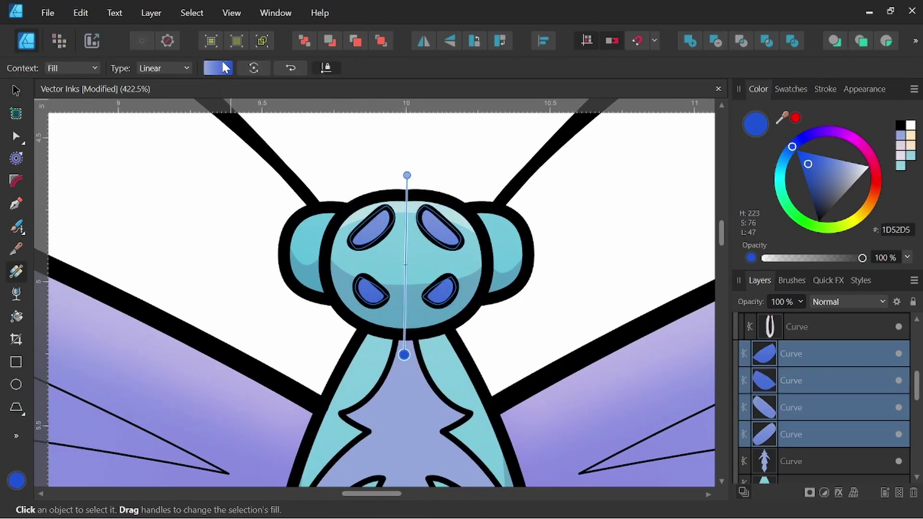
Step: Set the end stop of the head spots' gradient to magenta C91DD5
click(220, 68)
click(330, 131)
click(168, 196)
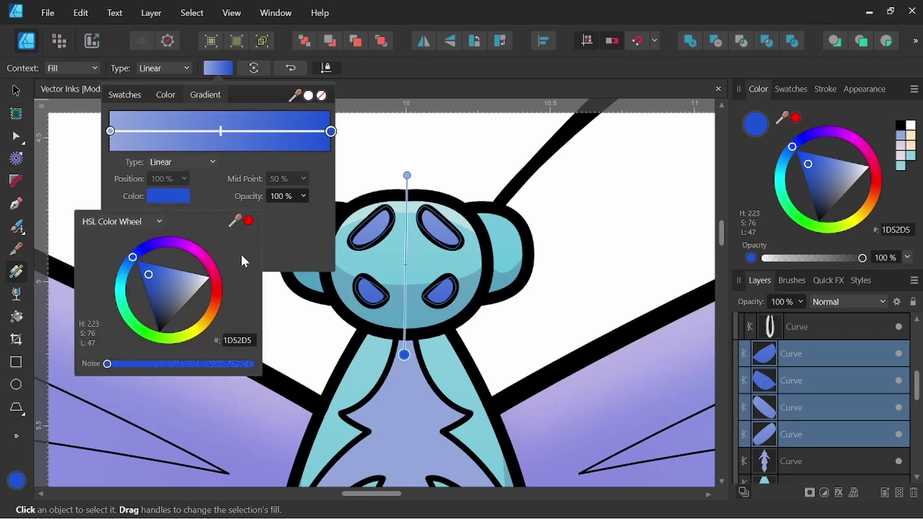
drag(138, 258, 191, 249)
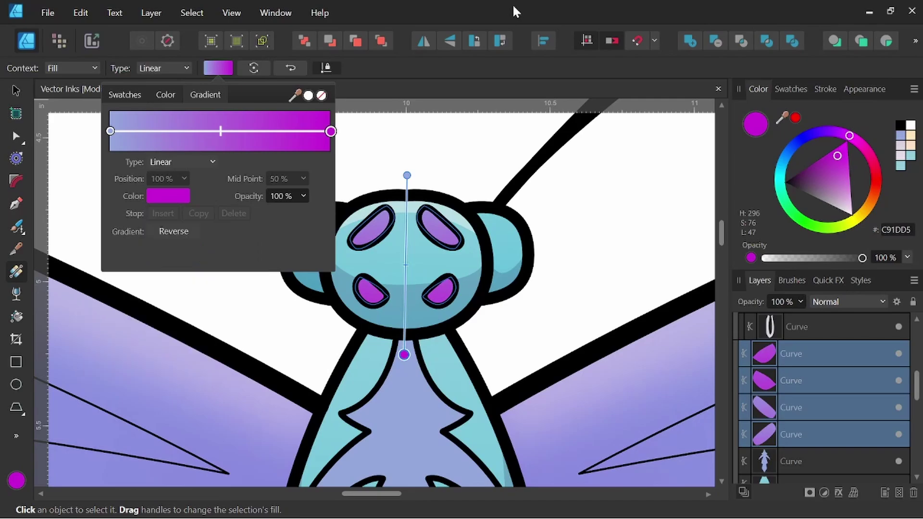
Step: Give the thorax marking a linear gradient from the head down to its tip, using the recent periwinkle-to-magenta gradient swatch
scroll(460, 289, down, 2)
scroll(453, 299, down, 2)
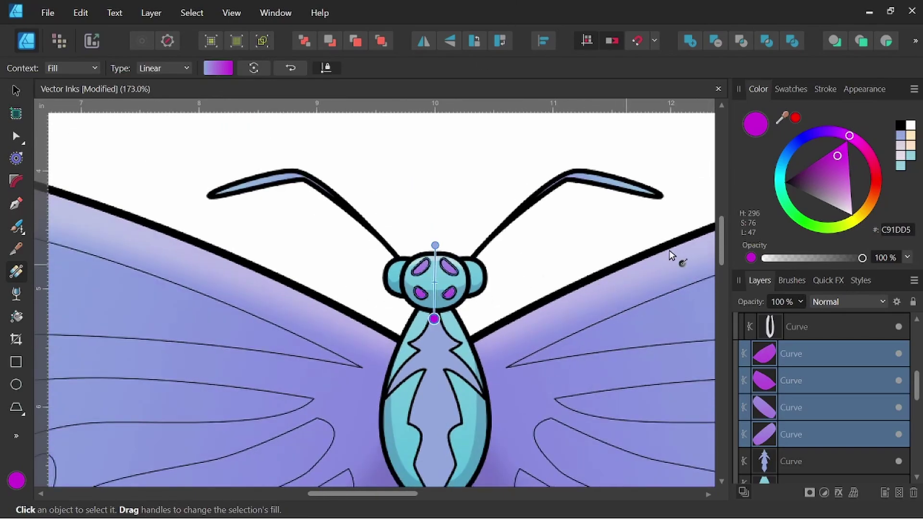
drag(443, 377, 423, 309)
click(420, 288)
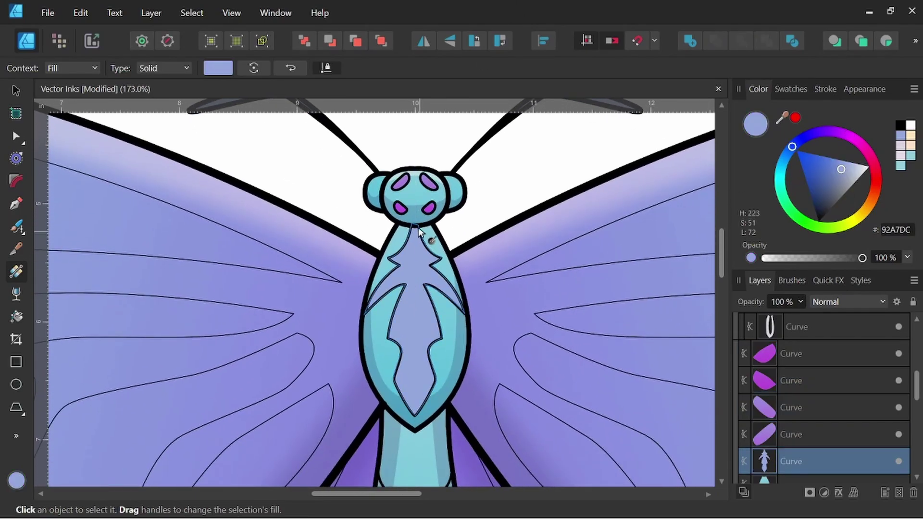
drag(417, 225, 422, 423)
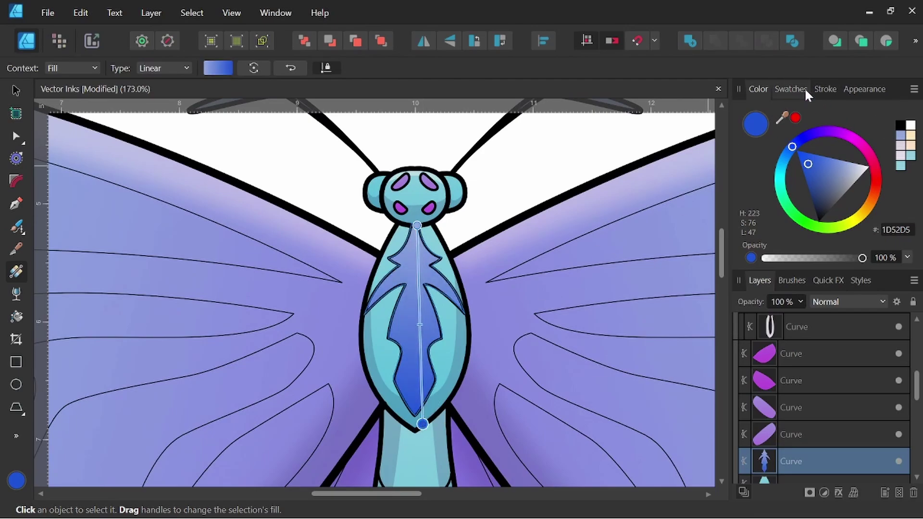
click(791, 89)
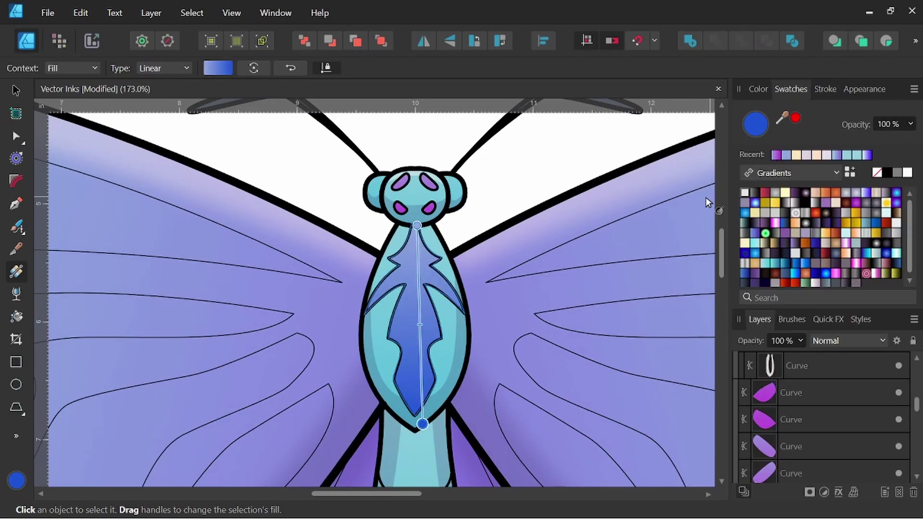
click(774, 155)
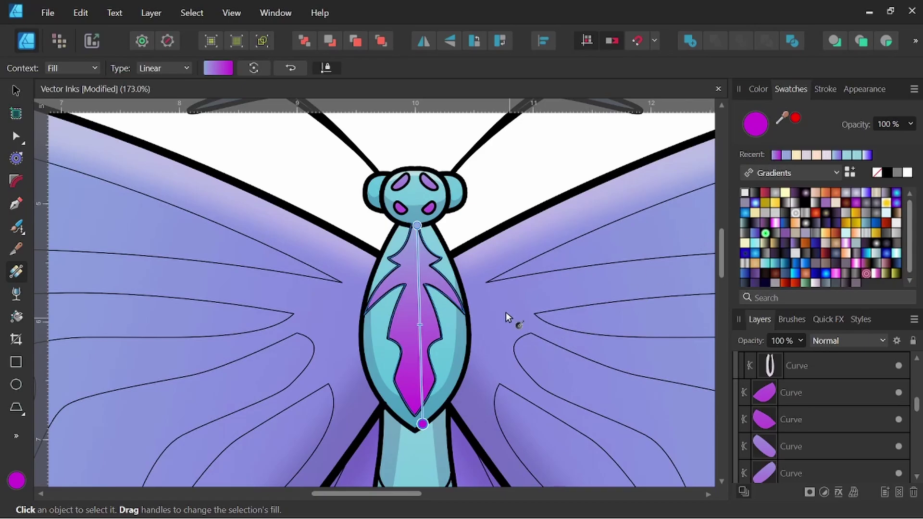
Step: Deselect the thorax marking and collapse the colour-fill layer Layer2
scroll(490, 312, down, 5)
click(453, 322)
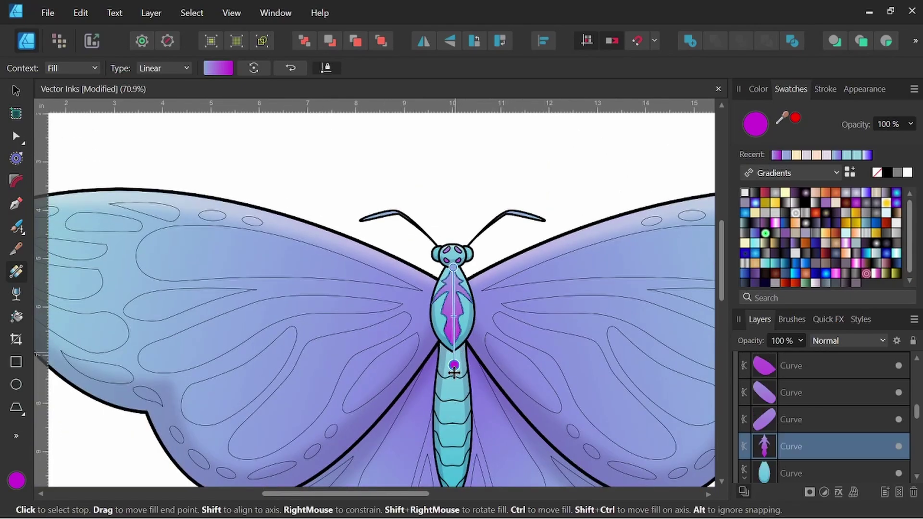
scroll(480, 313, down, 5)
drag(532, 280, 457, 268)
scroll(456, 298, up, 4)
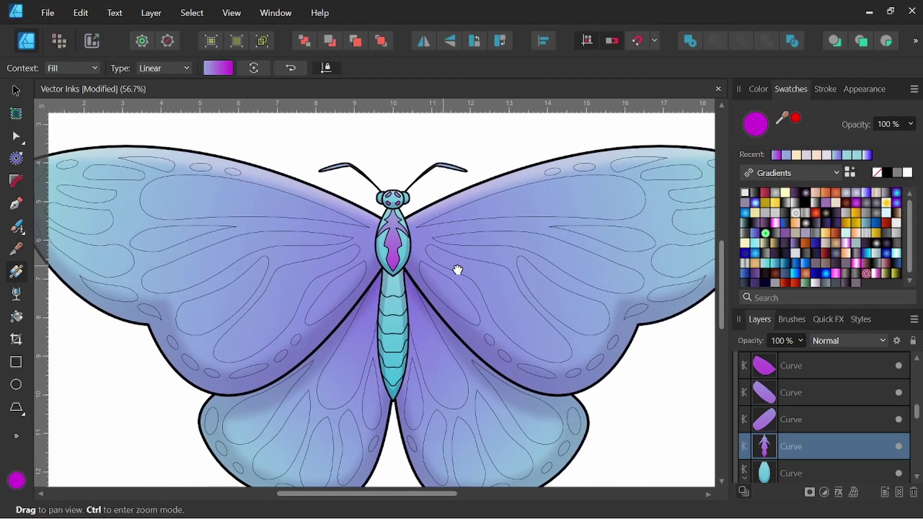
scroll(510, 251, down, 1)
drag(511, 251, 478, 259)
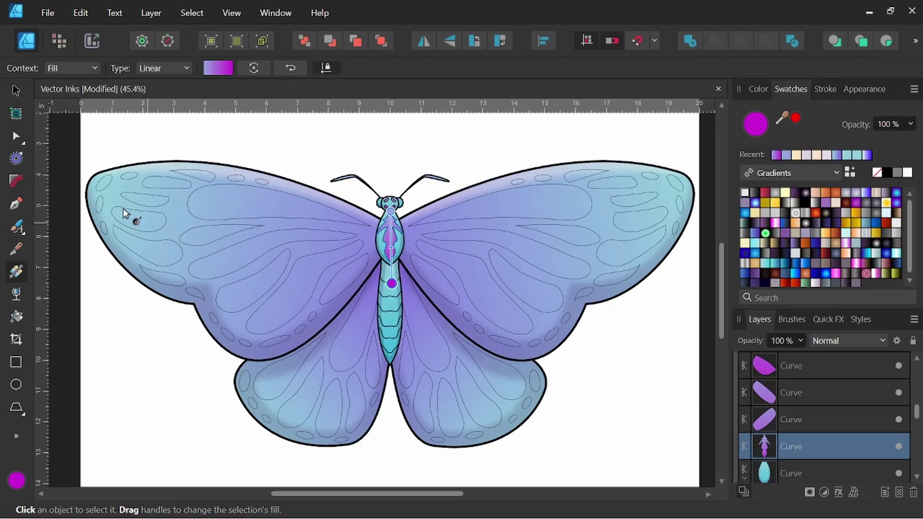
click(18, 91)
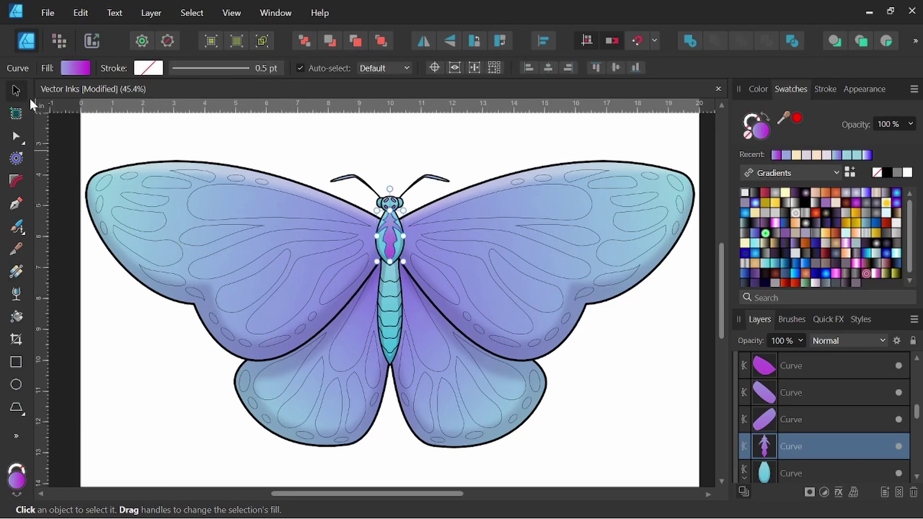
click(286, 133)
click(738, 451)
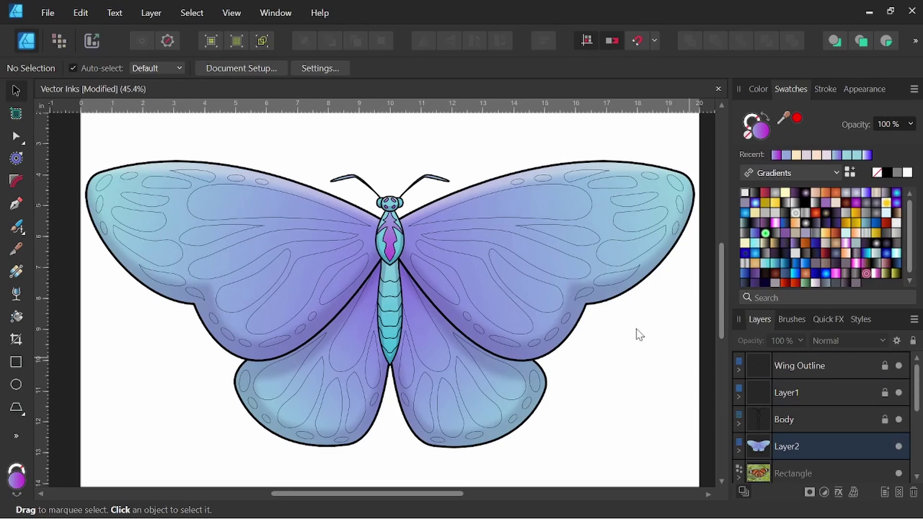
Step: Duplicate the wing-pattern layer Layer1 and place the copy, unlocked, between the Body layer and Layer2
click(837, 395)
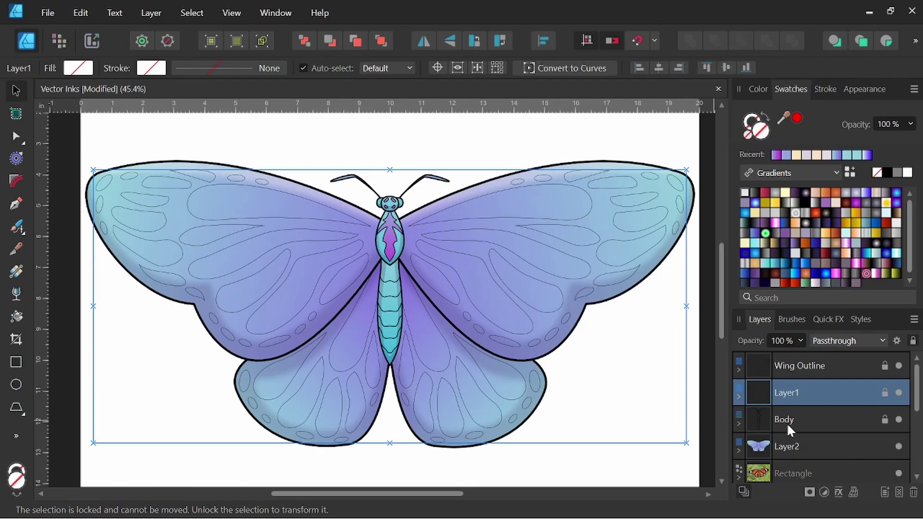
click(898, 392)
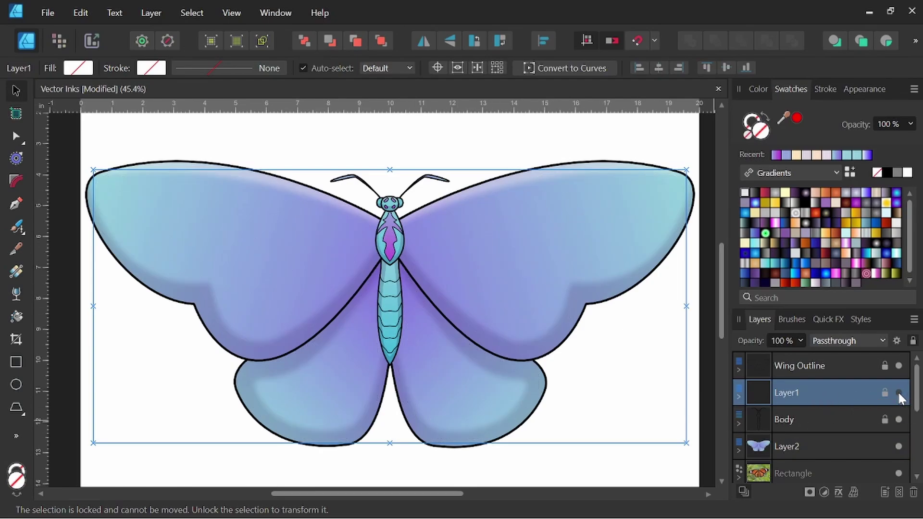
click(898, 393)
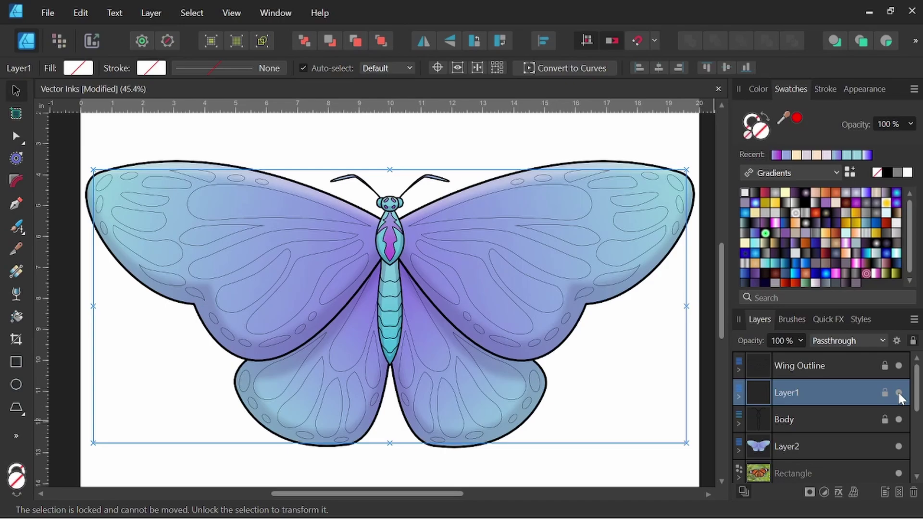
right_click(833, 393)
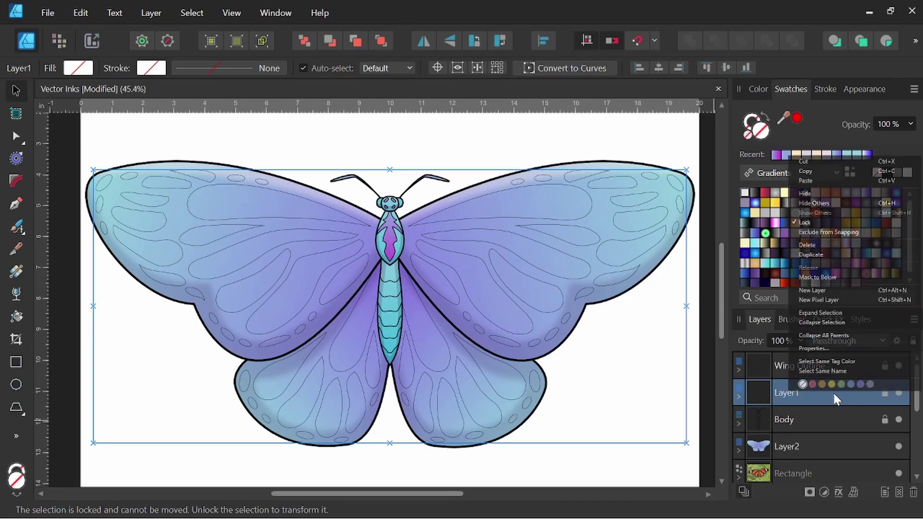
click(823, 256)
mouse_move(799, 405)
mouse_down()
mouse_move(805, 484)
mouse_move(799, 348)
mouse_move(796, 426)
mouse_move(783, 404)
mouse_up()
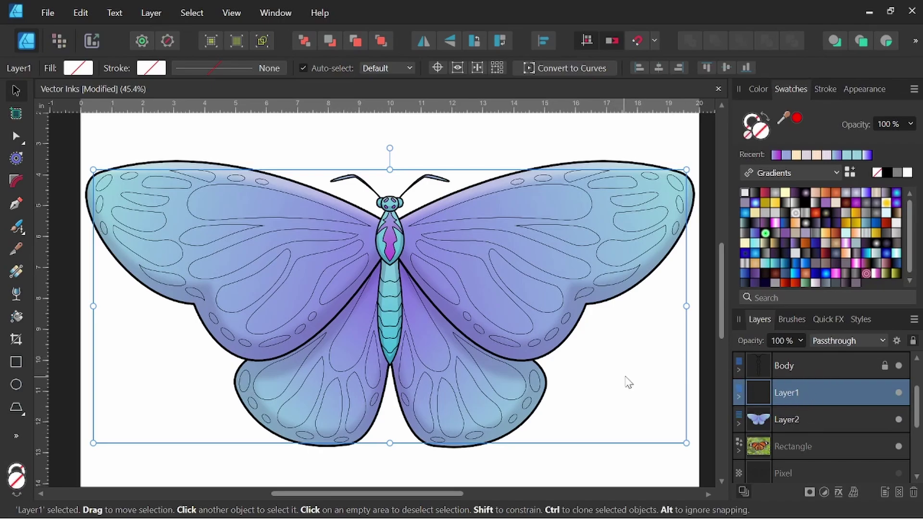
Step: Try filling one ellipse and one curved marking near the right forewing's tip with the recent periwinkle-to-magenta gradient
click(739, 398)
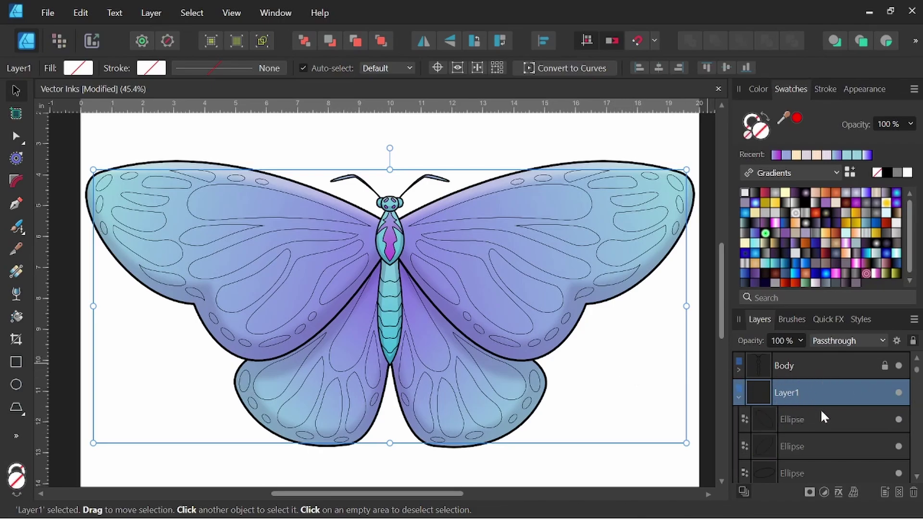
click(815, 421)
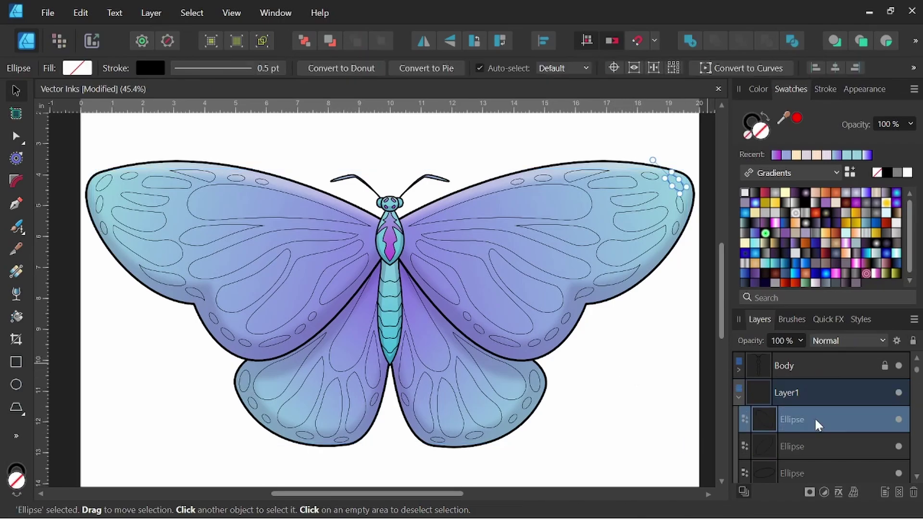
click(776, 154)
scroll(675, 187, up, 3)
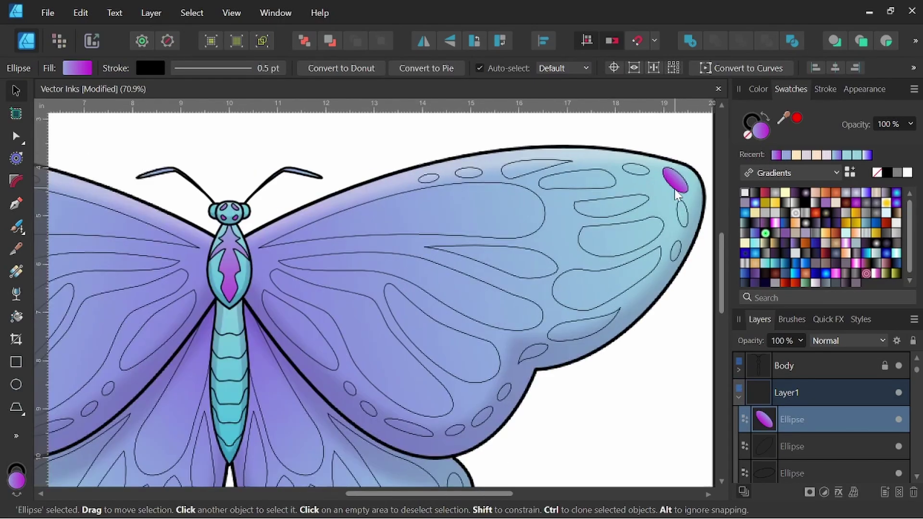
click(639, 206)
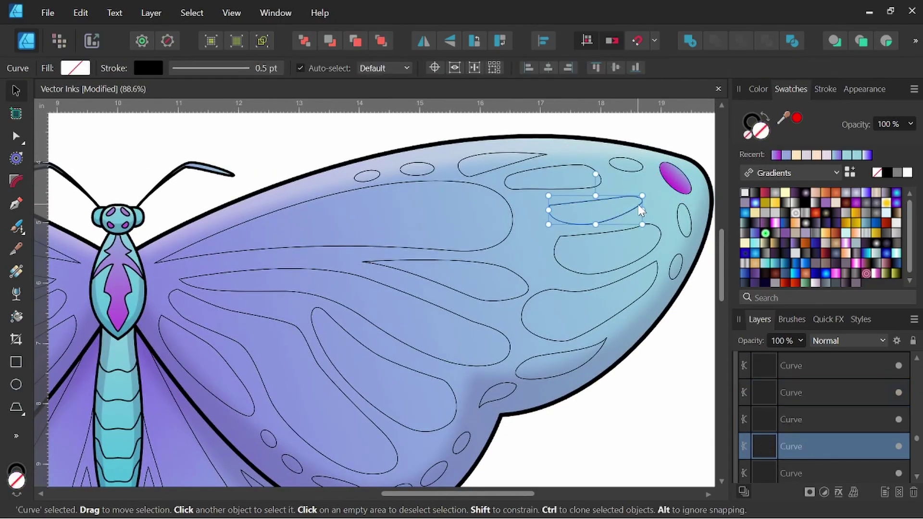
click(776, 155)
click(669, 239)
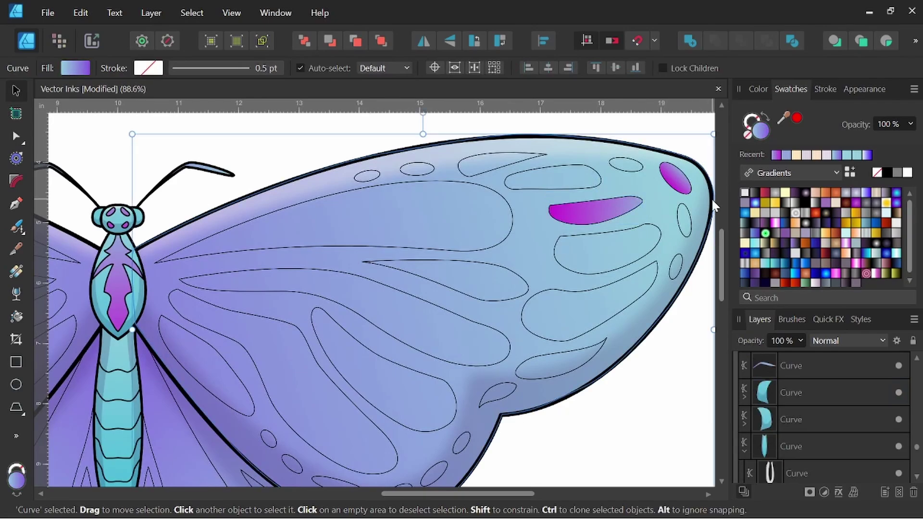
scroll(653, 261, down, 2)
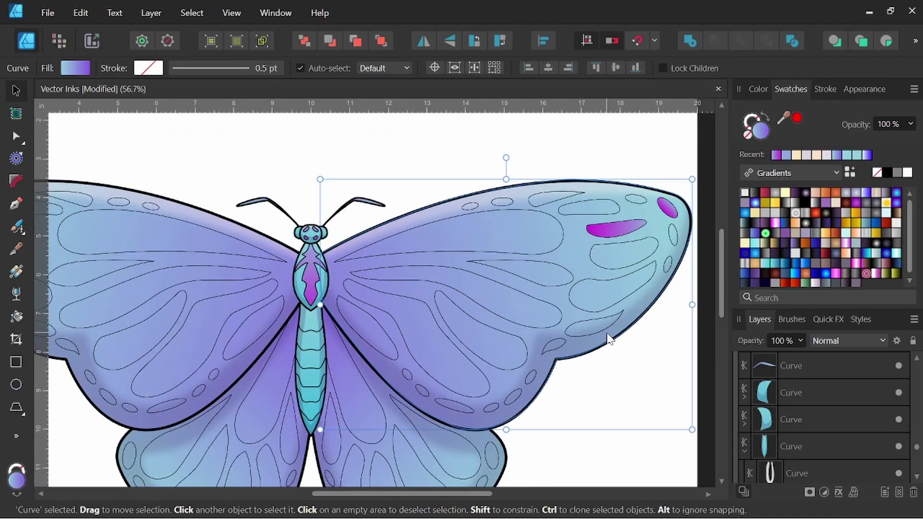
Step: Undo the trial gradient fills on the right forewing's ellipse and curved marking
key(ctrl+z)
key(ctrl+z)
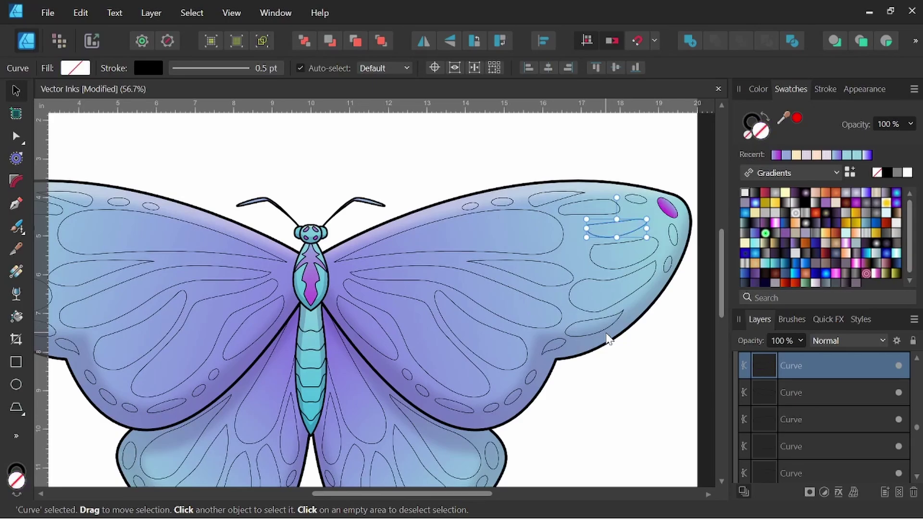
key(ctrl+z)
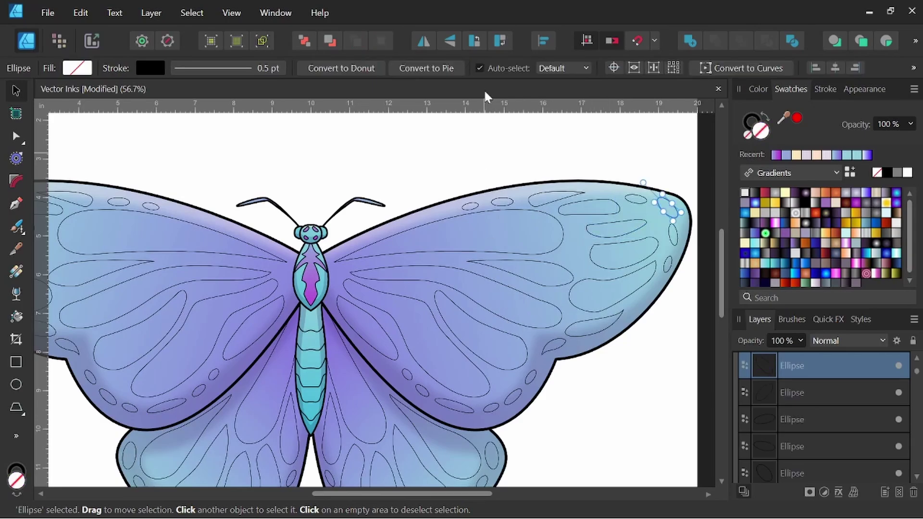
Step: Collapse the unlocked copy of Layer1 and select the whole layer
scroll(504, 186, down, 2)
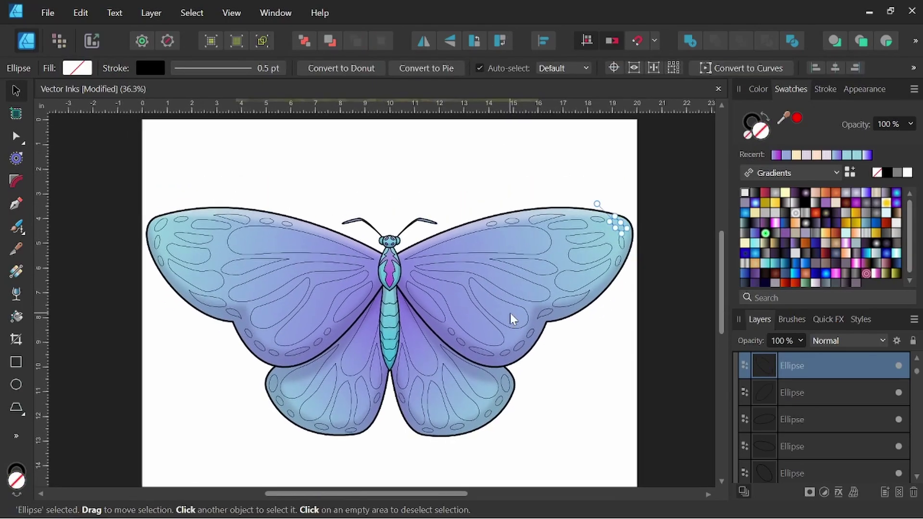
scroll(792, 390, up, 3)
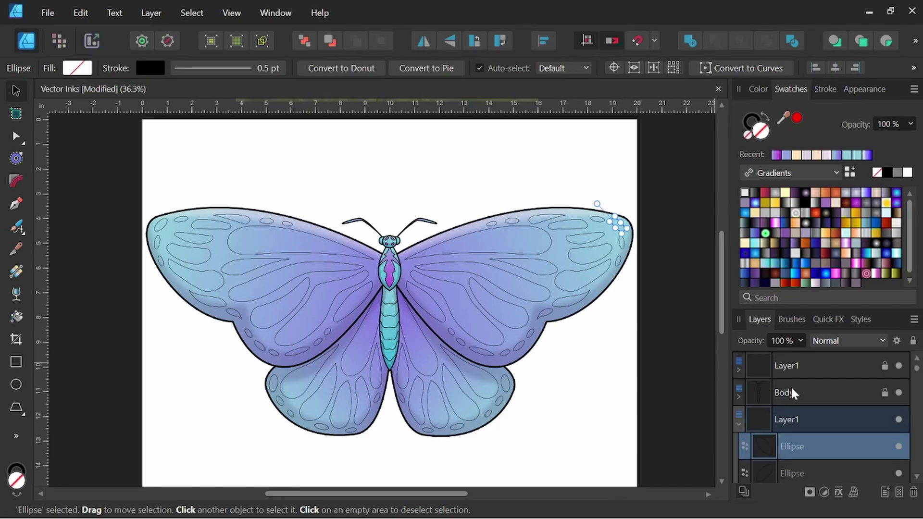
click(739, 425)
click(824, 418)
key(space)
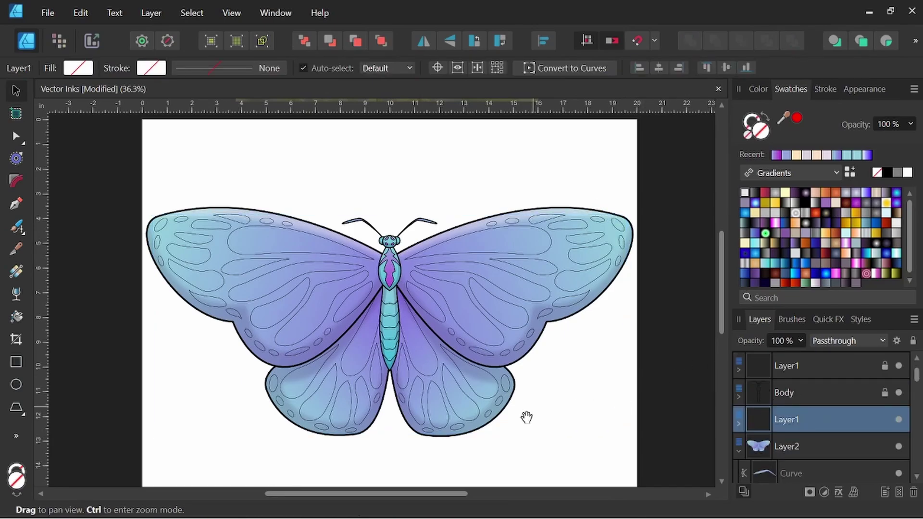
drag(526, 417, 513, 401)
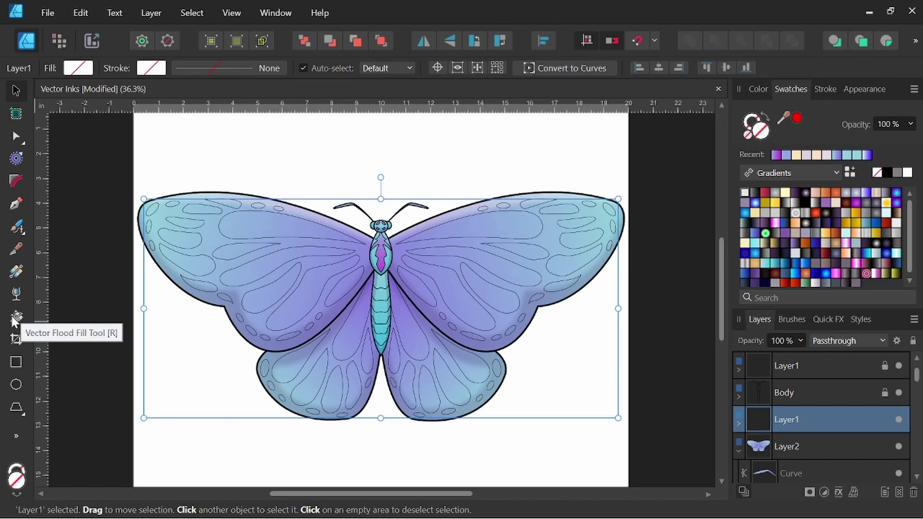
Step: Show the tool customization list to examine the available tools and close it
click(260, 12)
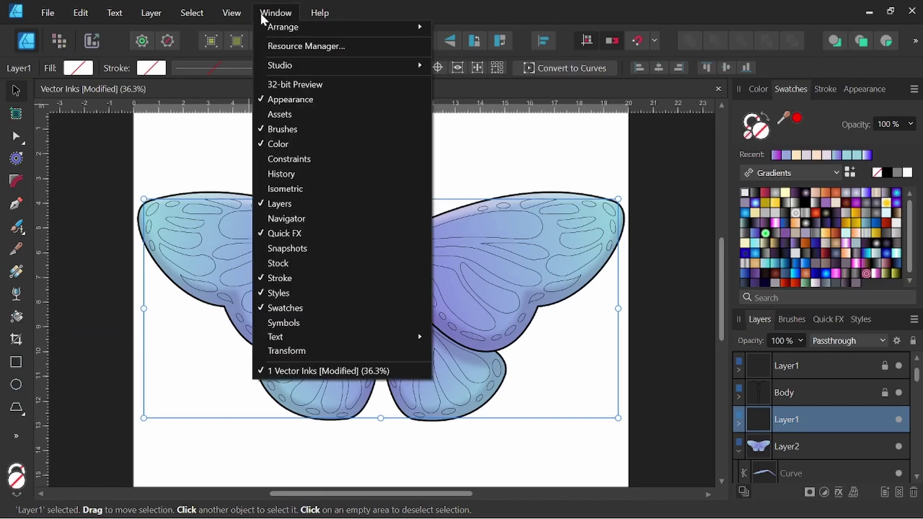
mouse_move(223, 16)
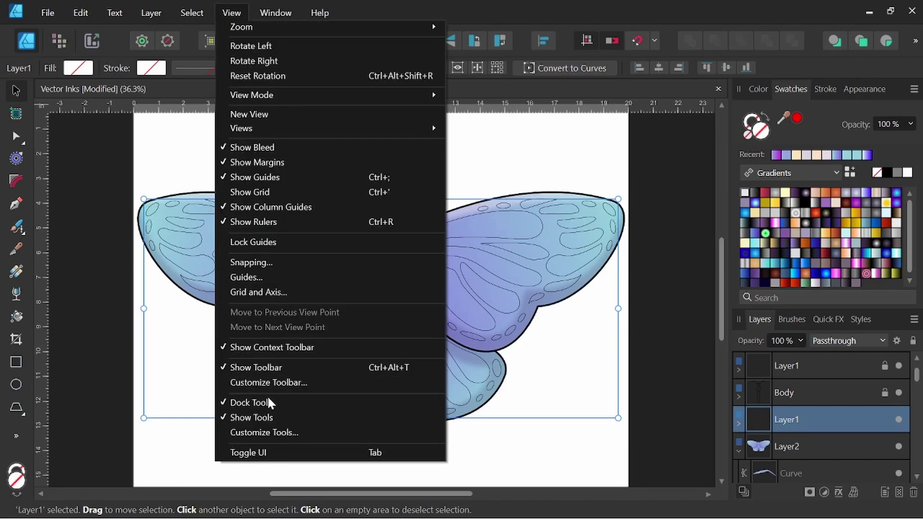
click(278, 432)
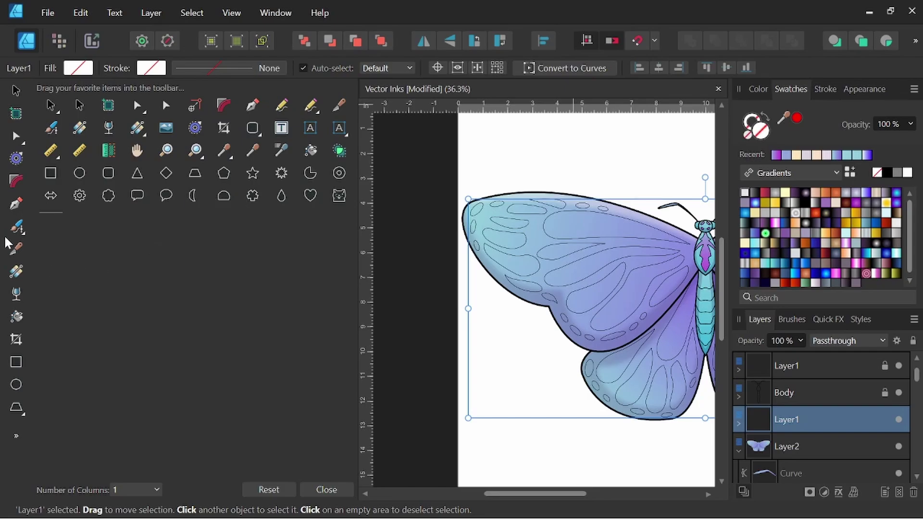
click(326, 490)
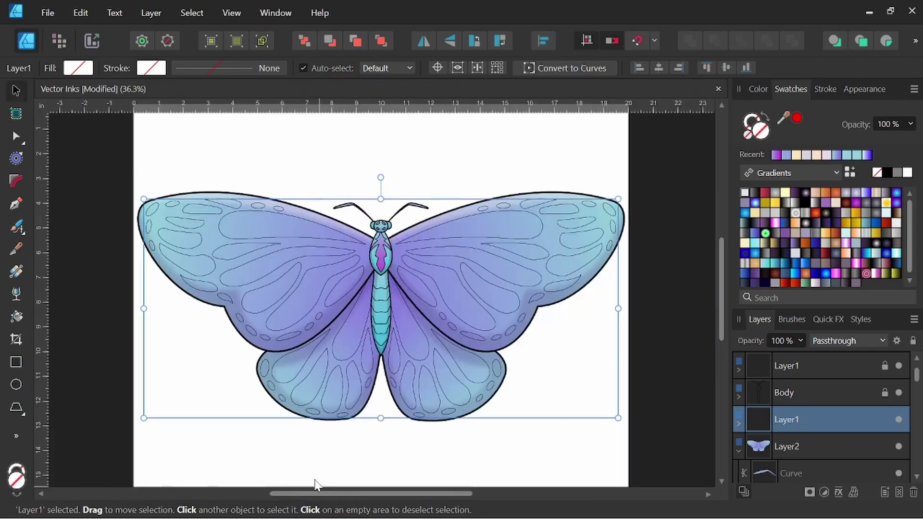
Step: Use Vector Flood Fill with the recent periwinkle-to-magenta gradient to fill the six large cells of the left forewing
click(16, 315)
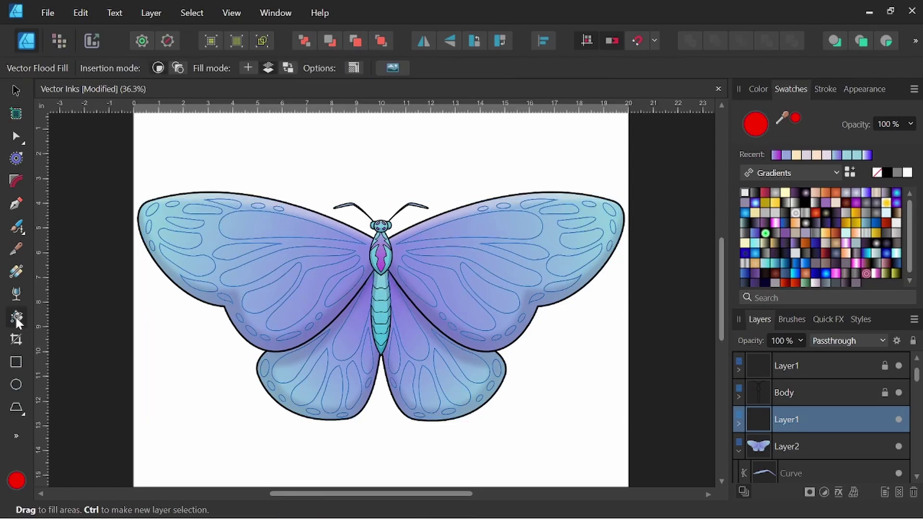
click(775, 154)
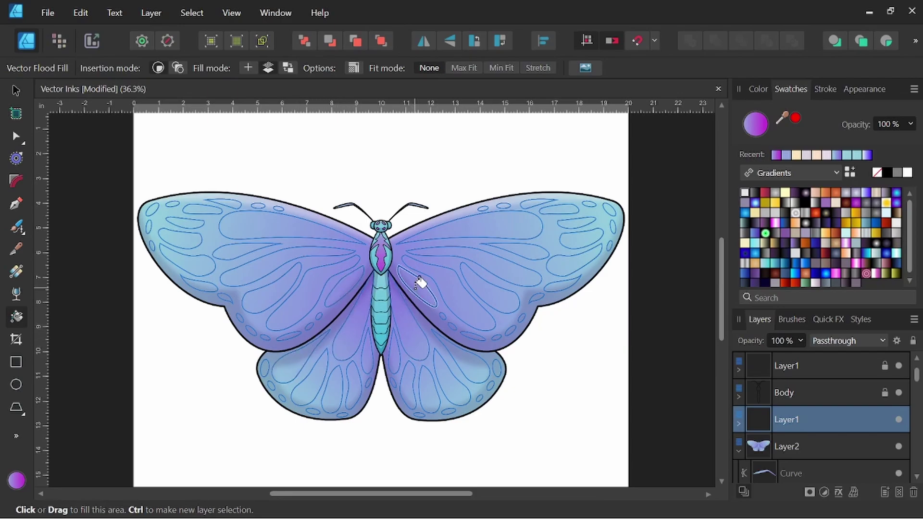
scroll(365, 269, up, 4)
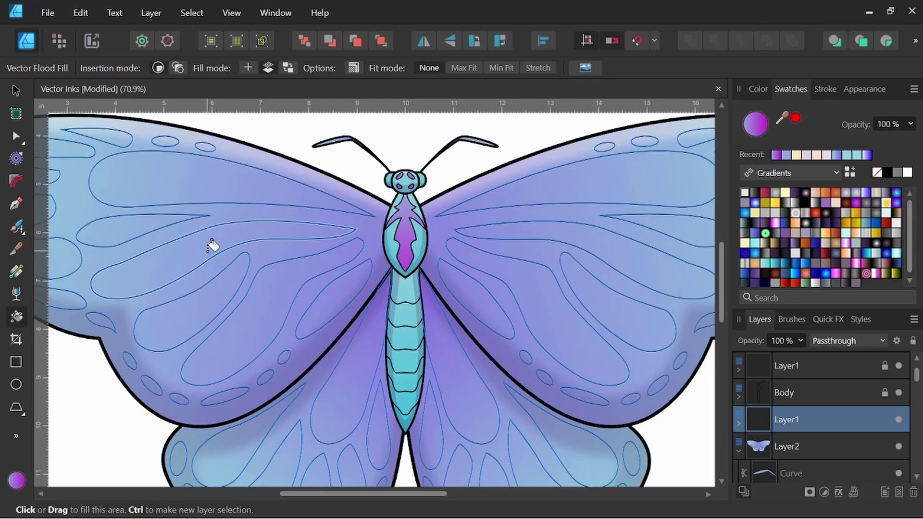
click(210, 181)
mouse_move(132, 219)
mouse_down()
mouse_move(219, 293)
mouse_move(257, 308)
mouse_move(334, 304)
mouse_up()
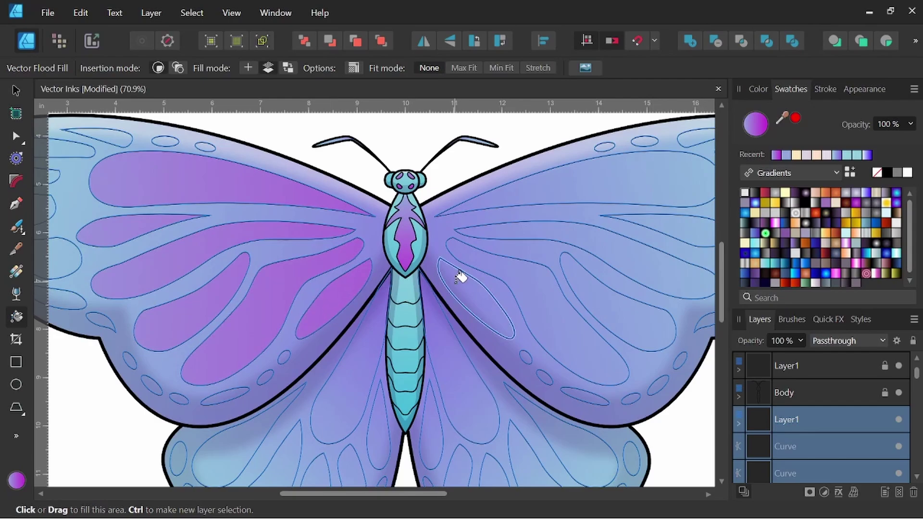
Step: Try flood-filling the large cells of the right forewing with the same periwinkle-to-magenta gradient
mouse_move(462, 275)
mouse_down()
mouse_move(546, 259)
mouse_move(550, 224)
mouse_move(597, 181)
mouse_up()
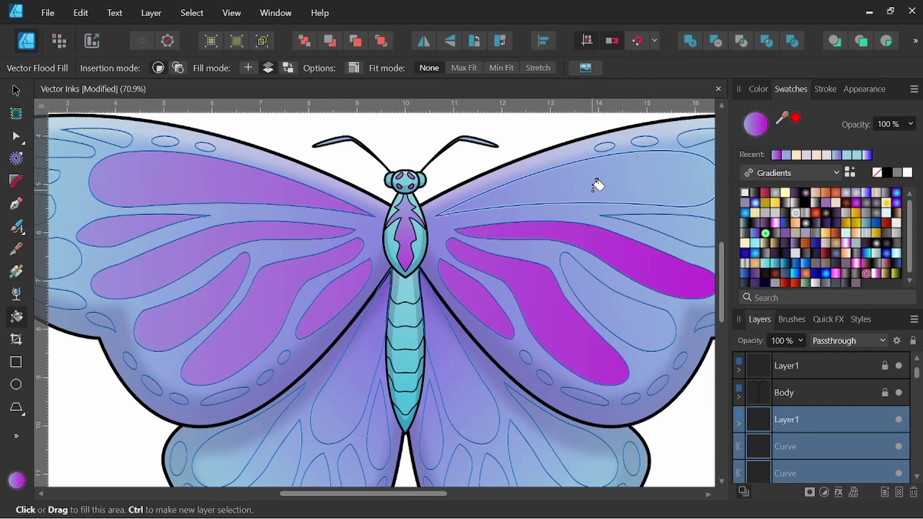
scroll(531, 211, down, 4)
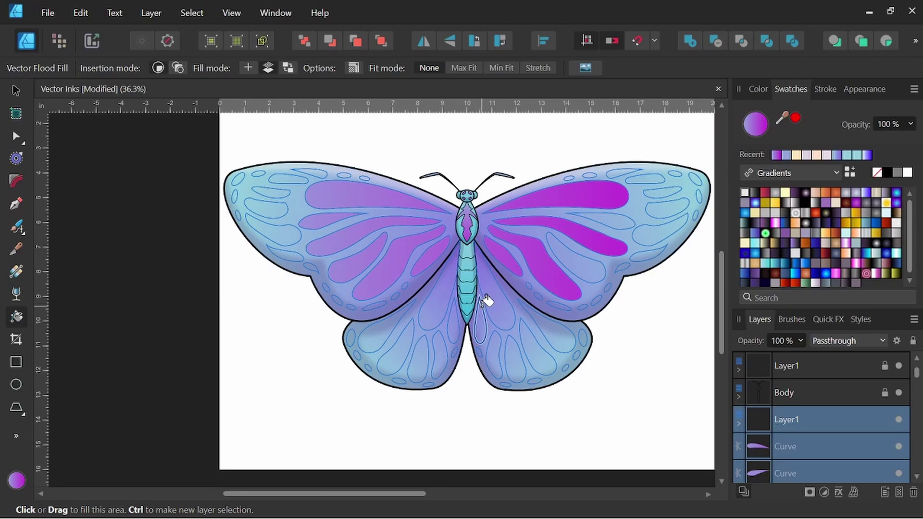
drag(486, 301, 471, 302)
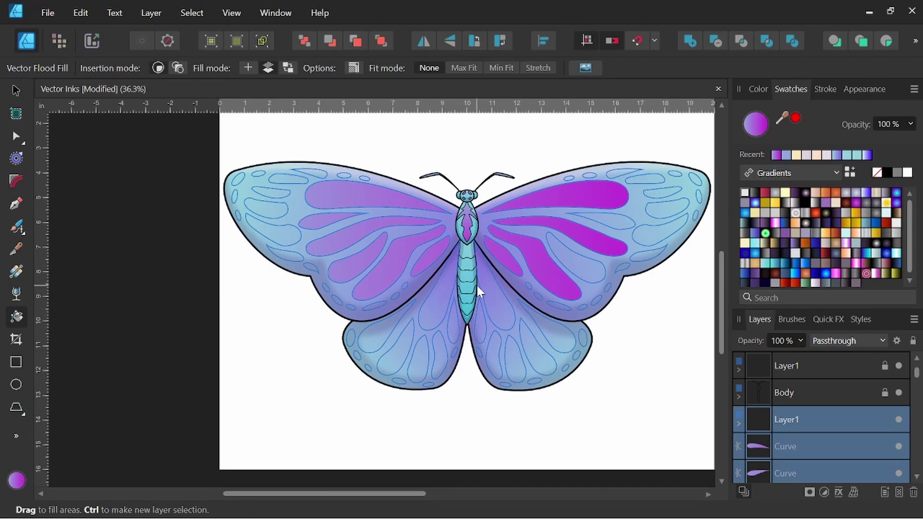
Step: Undo the flood fills on the right forewing's large cells
key(ctrl+z)
key(ctrl+z)
key(ctrl+z)
key(ctrl+z)
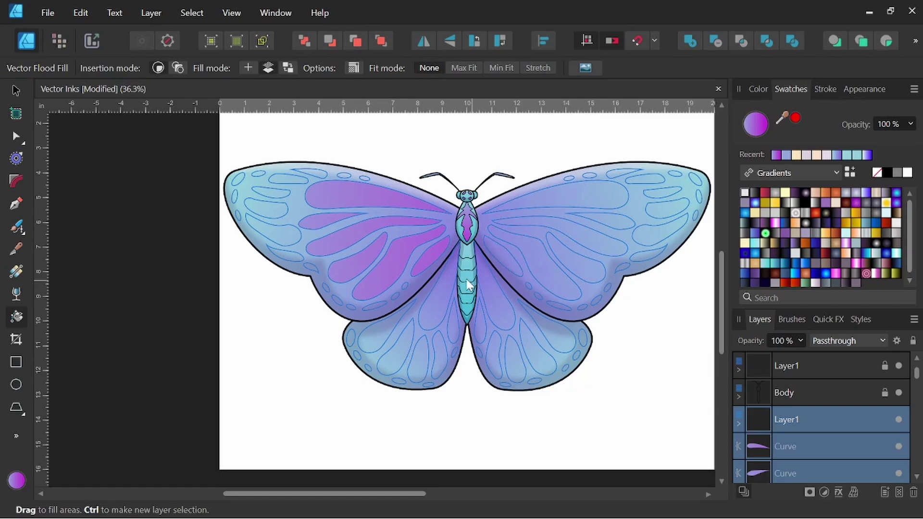
Step: Flood-fill the upper outer cells and the edge spots around the left forewing's tip with the periwinkle-to-magenta gradient
click(266, 204)
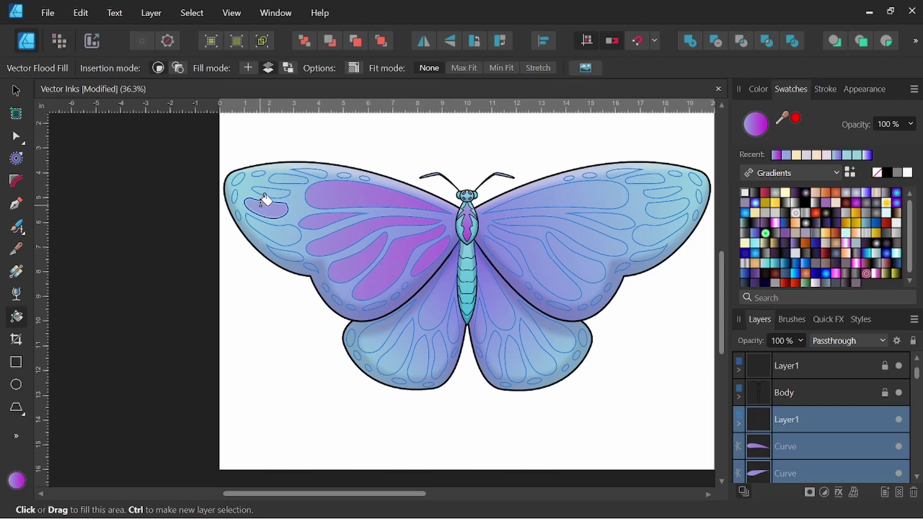
scroll(263, 199, up, 2)
mouse_move(278, 185)
mouse_down()
mouse_move(291, 171)
mouse_move(360, 149)
mouse_move(422, 159)
mouse_up()
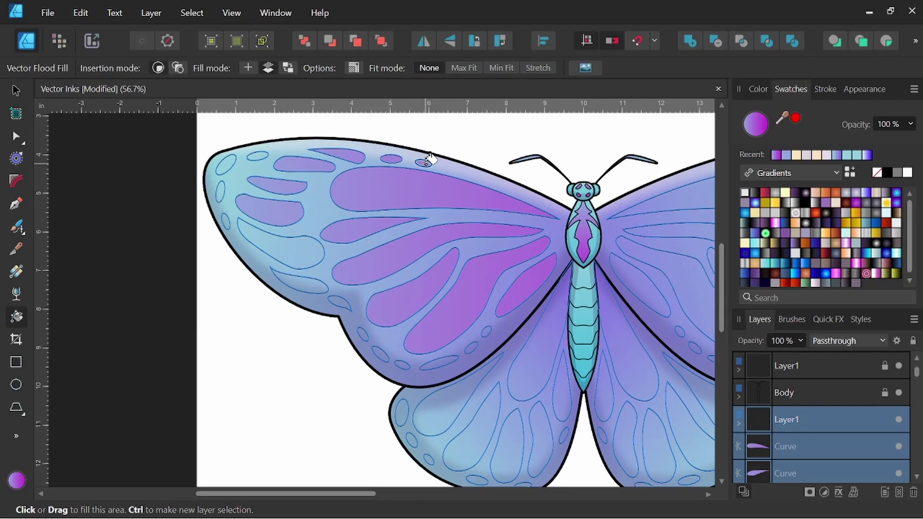
mouse_move(258, 155)
mouse_down()
mouse_move(264, 161)
mouse_move(233, 153)
mouse_up()
click(221, 167)
click(220, 186)
drag(230, 211, 251, 229)
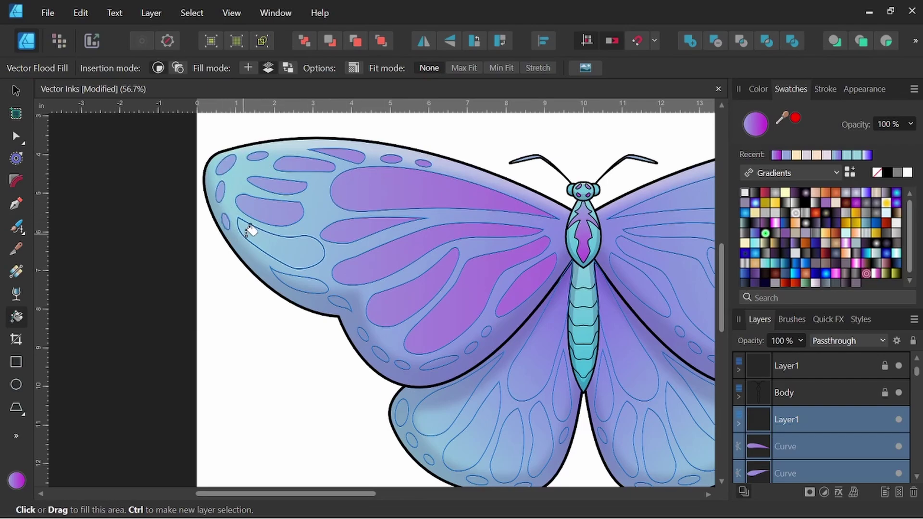
Step: Flood-fill the lower outer cells and the row of spots along the left forewing's lower edge with the same gradient
click(303, 280)
click(342, 298)
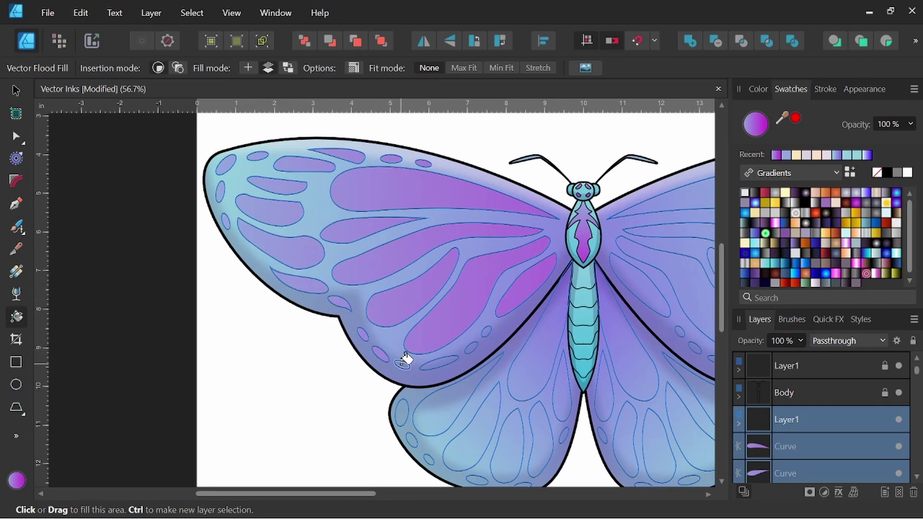
click(437, 364)
click(473, 347)
click(487, 331)
Step: Flood-fill all the cells and edge spots of the left hindwing with the periwinkle-to-magenta gradient
click(445, 401)
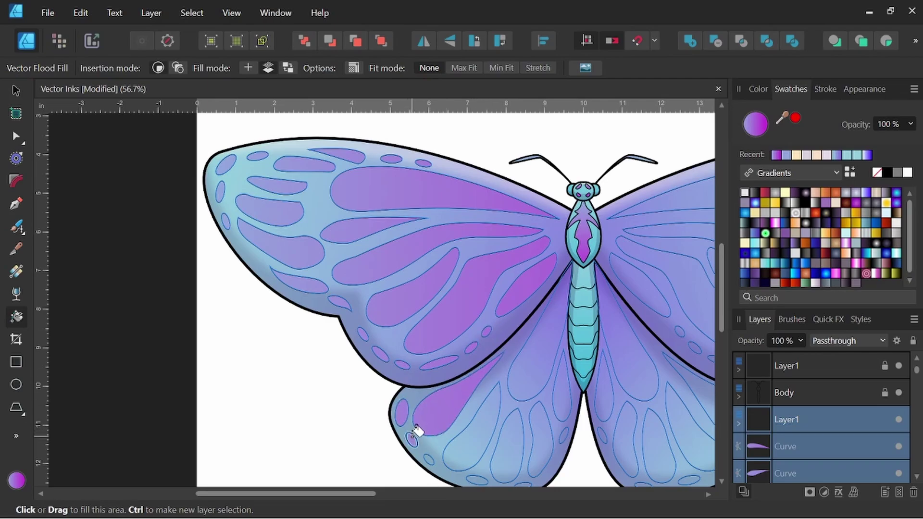
click(471, 434)
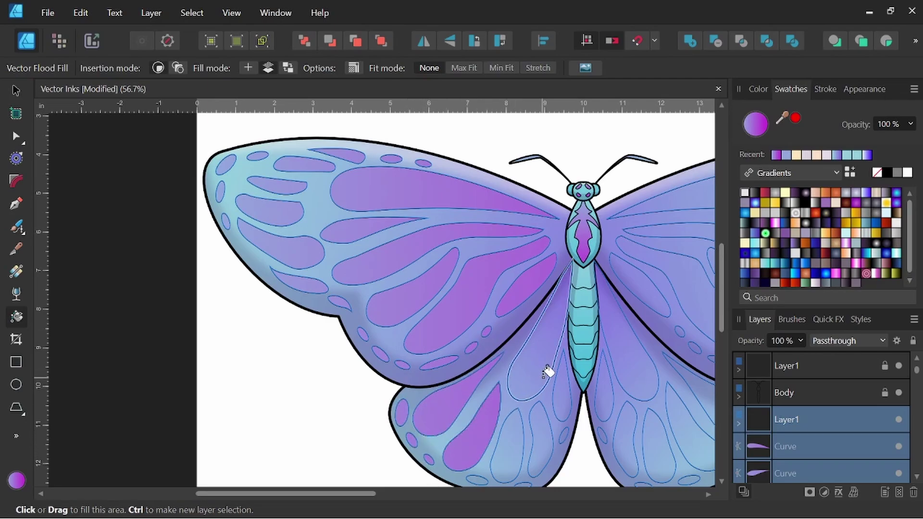
click(549, 372)
click(559, 388)
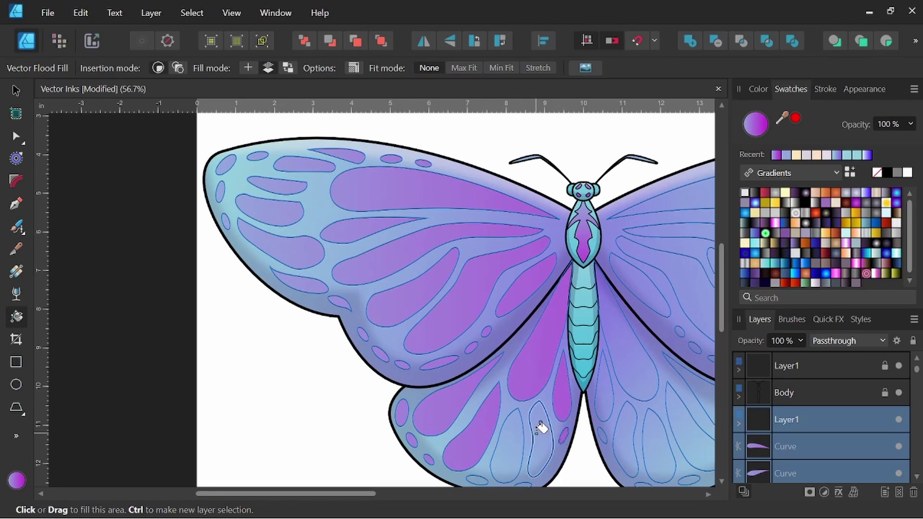
scroll(515, 412, down, 3)
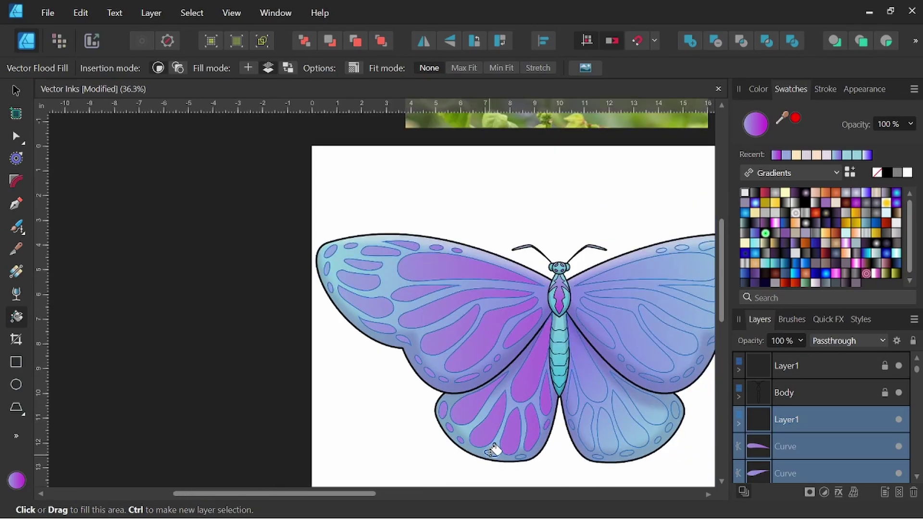
click(524, 450)
Step: Flood-fill the large cells and the inner edge spots of the right hindwing with the periwinkle-to-magenta gradient
drag(624, 434, 447, 396)
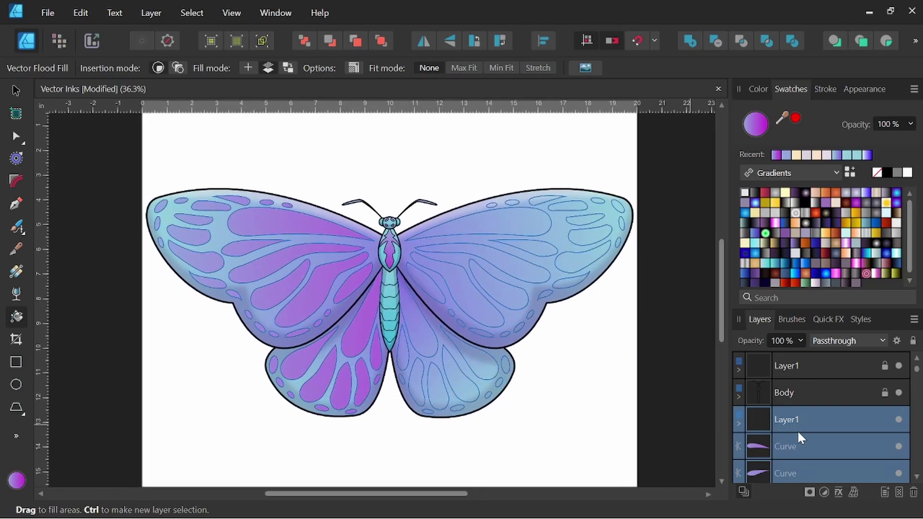
scroll(809, 429, down, 3)
scroll(809, 428, down, 3)
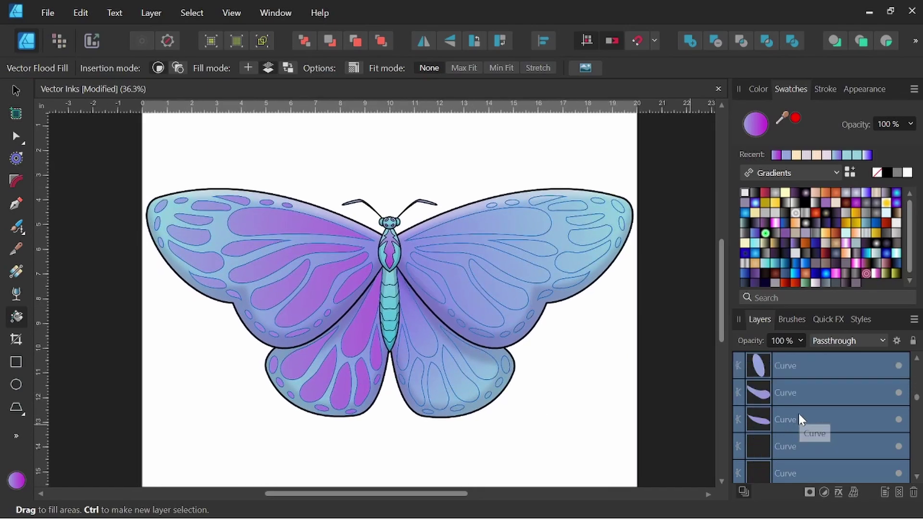
scroll(803, 408, down, 2)
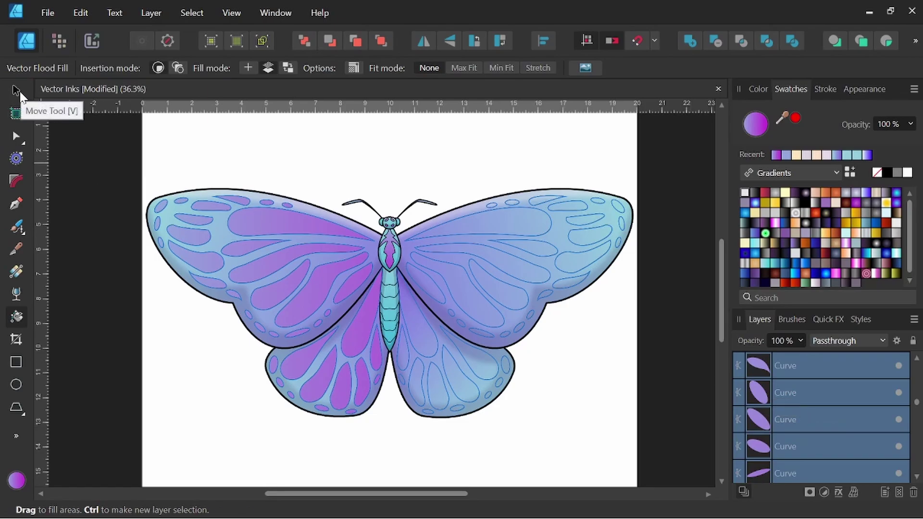
click(419, 320)
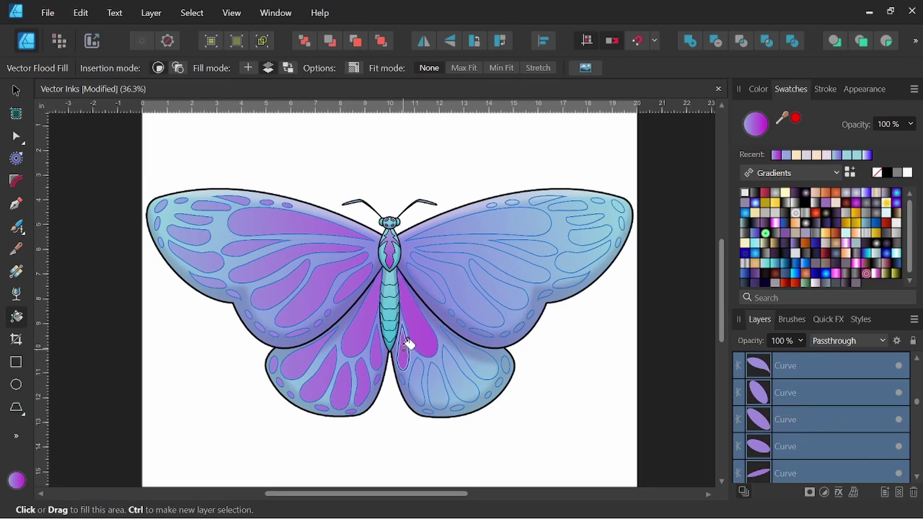
scroll(404, 378, up, 2)
click(421, 394)
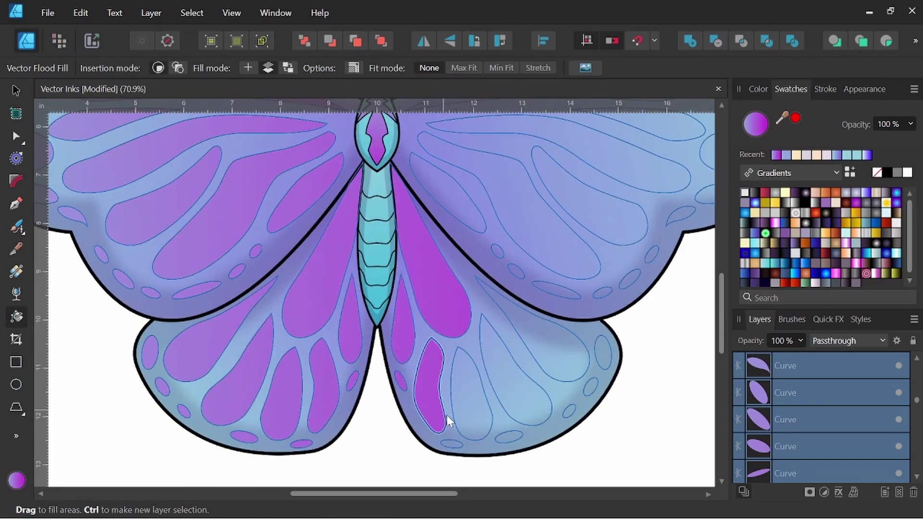
click(456, 442)
click(469, 398)
click(527, 375)
click(582, 358)
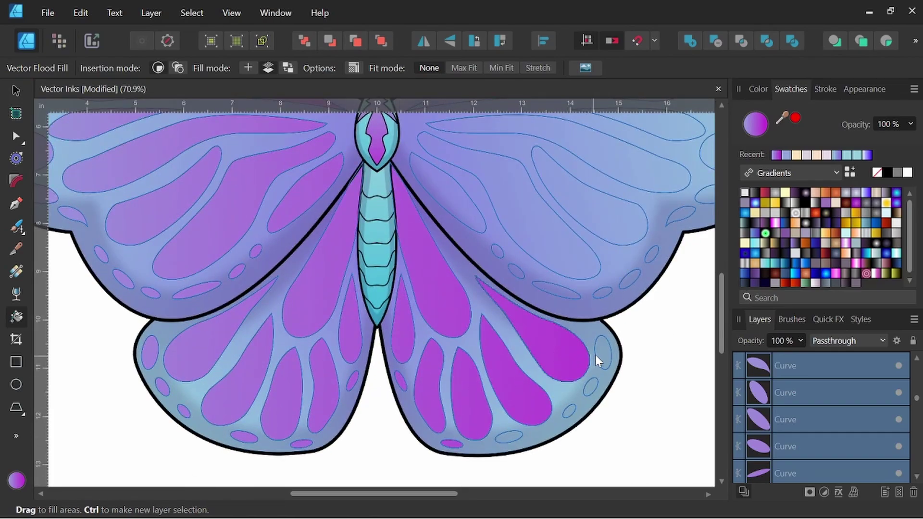
Step: Flood-fill the remaining spots along the right hindwing's outer edge, reverting the accidental change to its shadow shape
click(598, 358)
ctrl+click(595, 384)
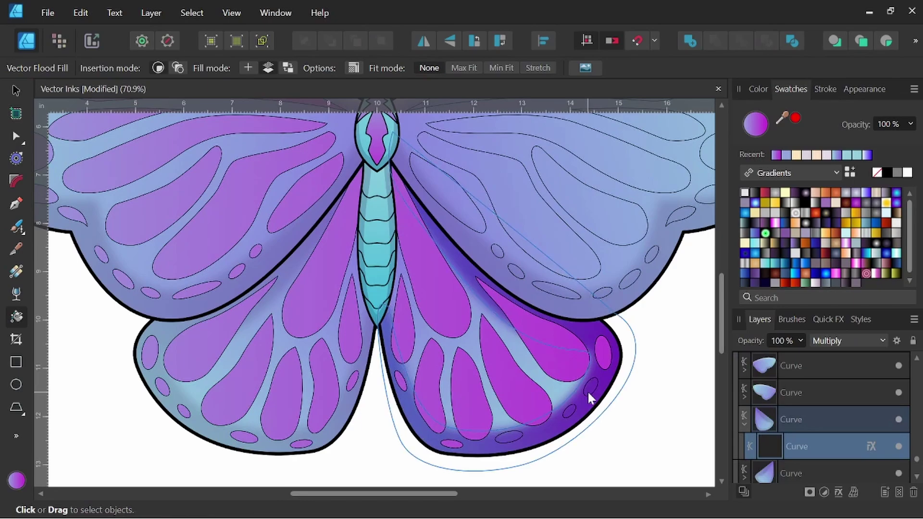
key(Delete)
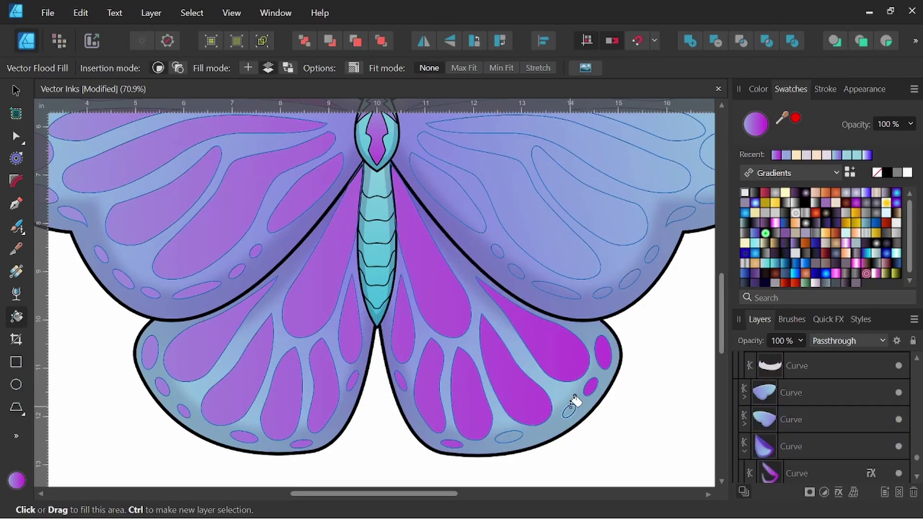
click(511, 436)
Step: Flood-fill the four lower large cells of the right forewing with the periwinkle-to-magenta gradient
click(556, 236)
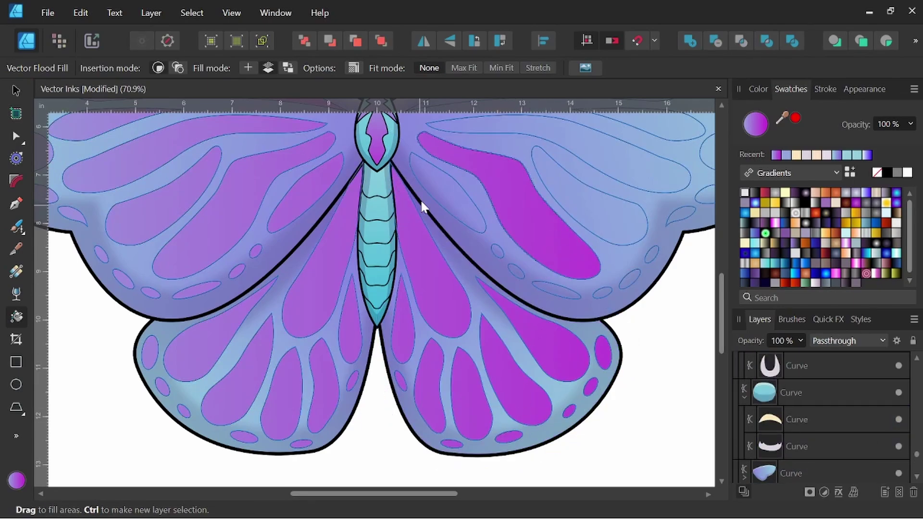
click(422, 206)
click(570, 174)
click(618, 161)
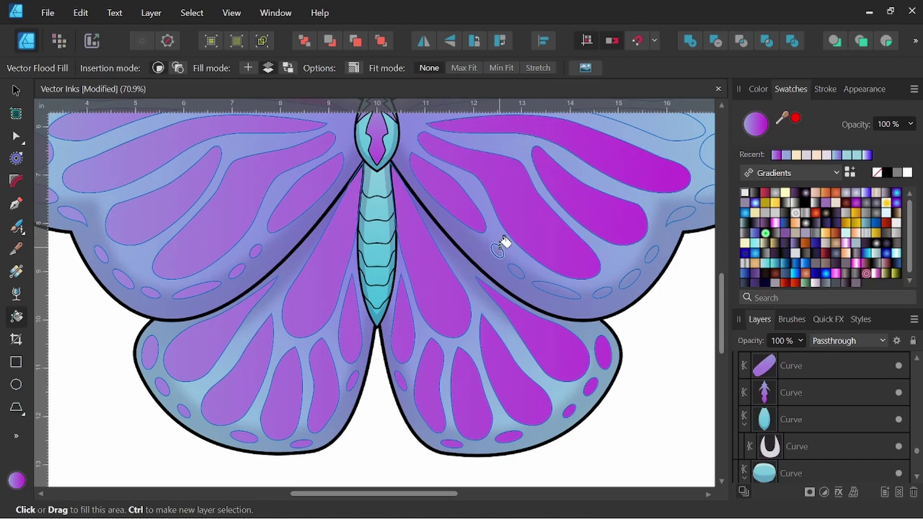
Step: Flood-fill the row of small spots along the right forewing's lower edge with the same gradient
click(499, 249)
click(516, 269)
click(550, 288)
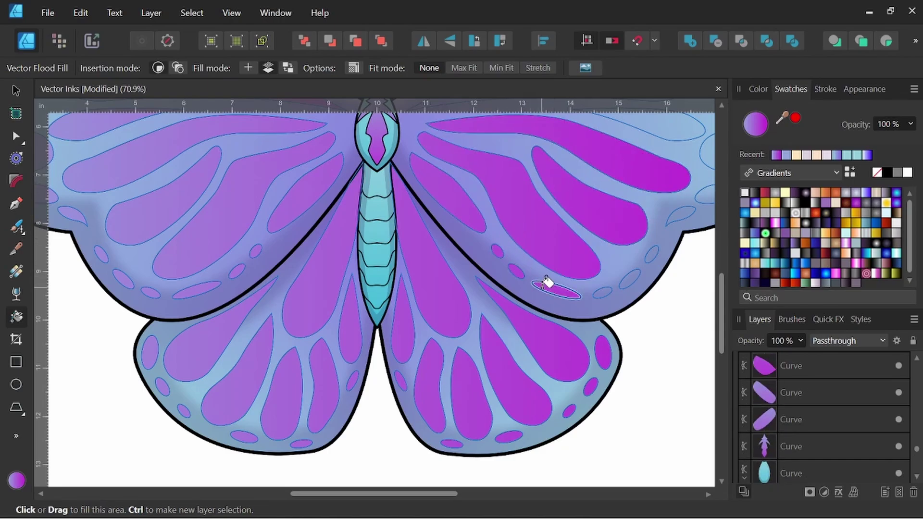
click(626, 280)
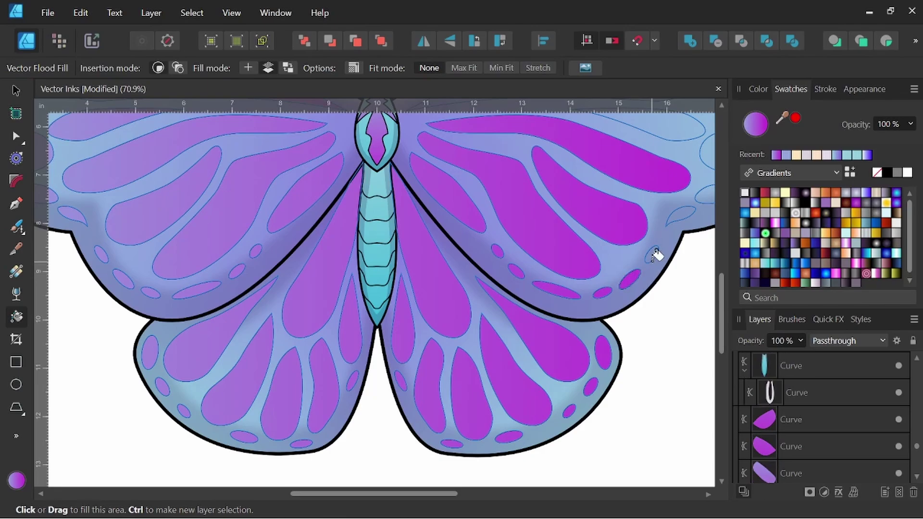
click(654, 254)
Step: Flood-fill the outer cells of the right forewing, from the lower notch up to the top edge, with the same gradient
drag(616, 260, 439, 364)
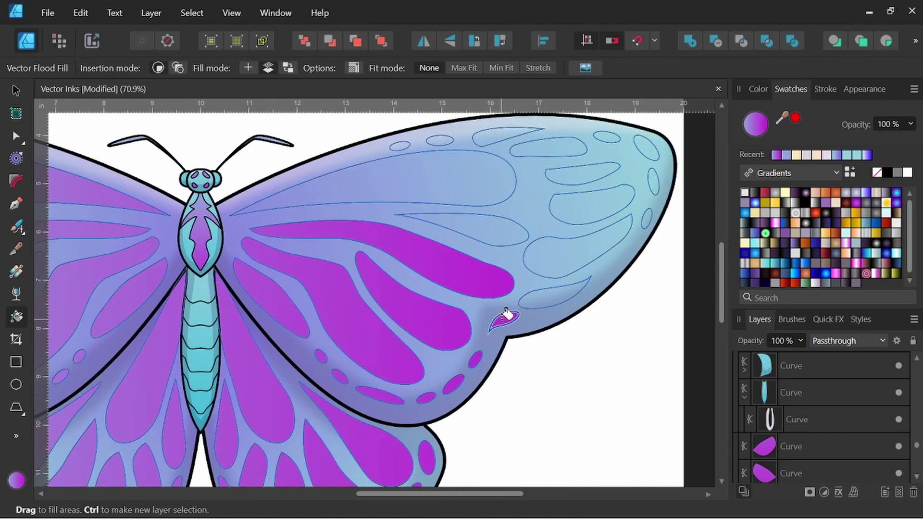
click(553, 294)
click(576, 246)
click(597, 206)
click(587, 174)
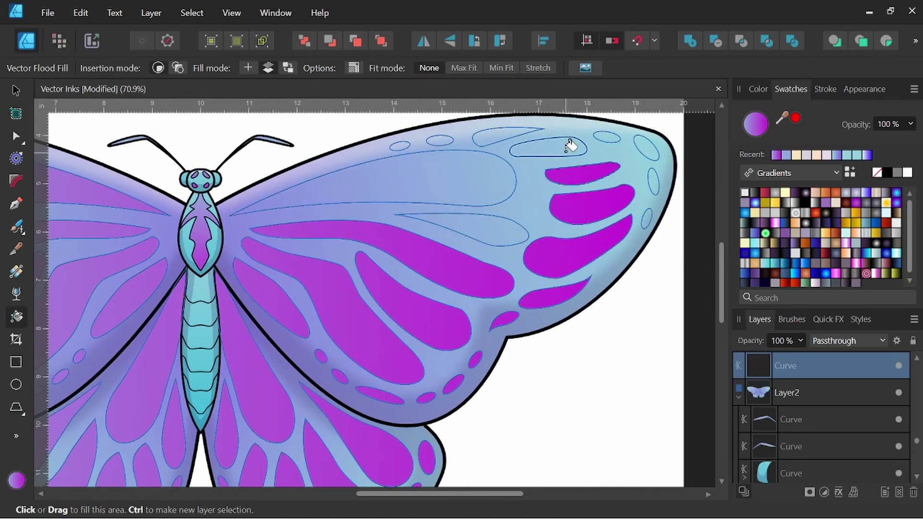
click(570, 146)
click(517, 131)
Step: Flood-fill the two spots on the right forewing's upper edge and its two remaining large cells
click(438, 139)
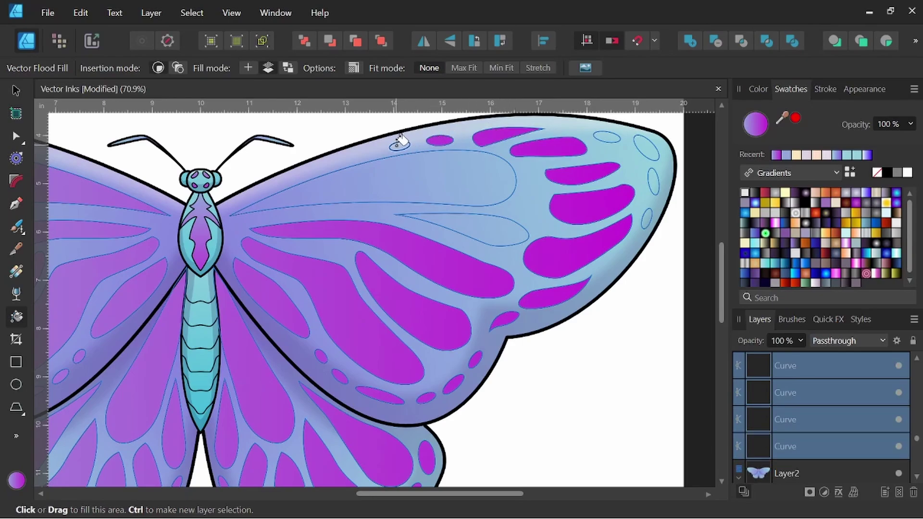
click(398, 143)
click(429, 164)
click(479, 218)
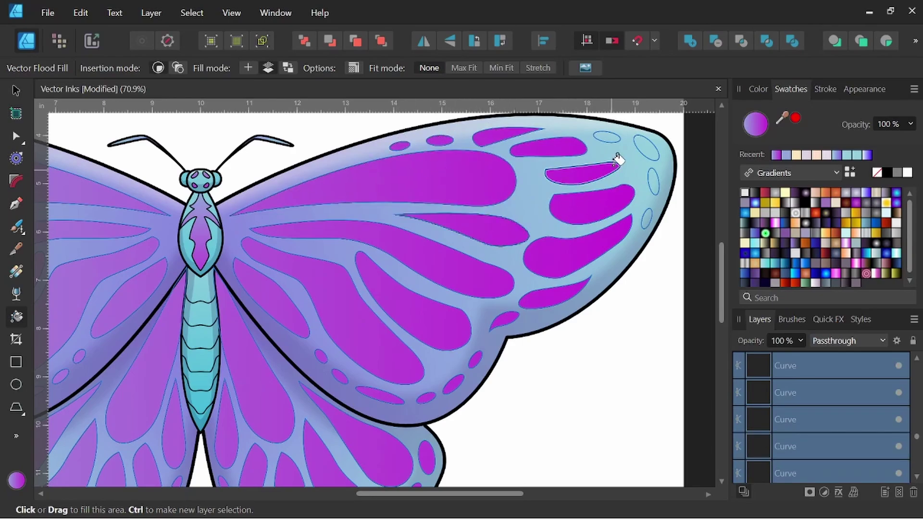
Step: Flood-fill the four spots around the right forewing's tip with the periwinkle-to-magenta gradient
click(606, 134)
click(645, 145)
click(653, 179)
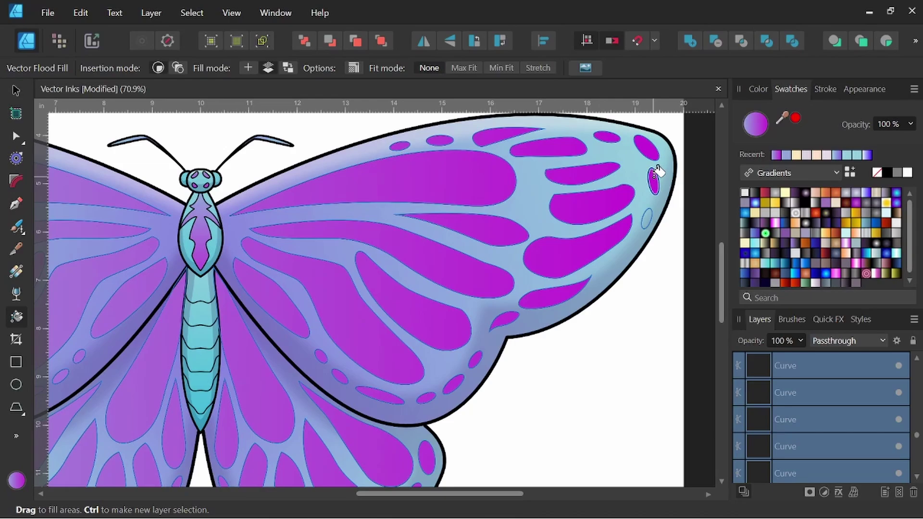
click(647, 217)
Step: Try drawing a linear gradient across all the selected wing cells, first vertically and then diagonally, undoing each attempt
scroll(432, 251, down, 4)
drag(457, 298, 552, 367)
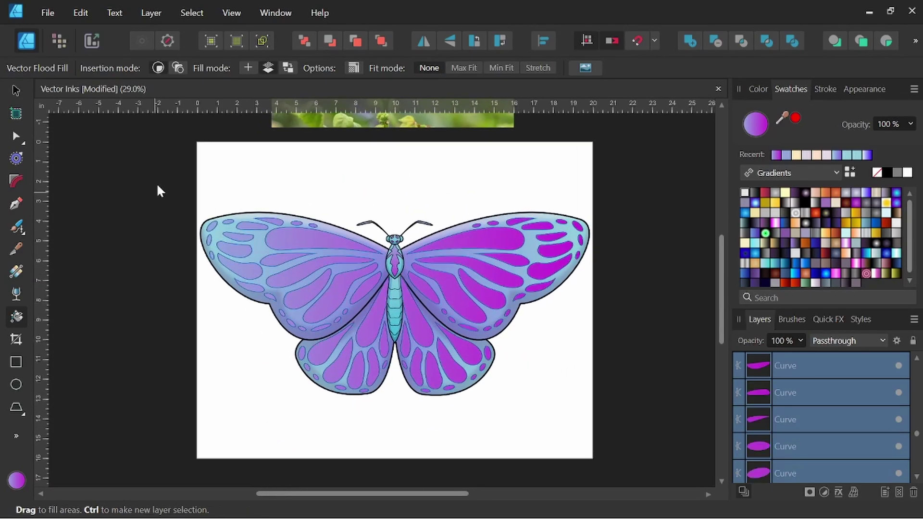
click(16, 273)
drag(420, 172, 415, 399)
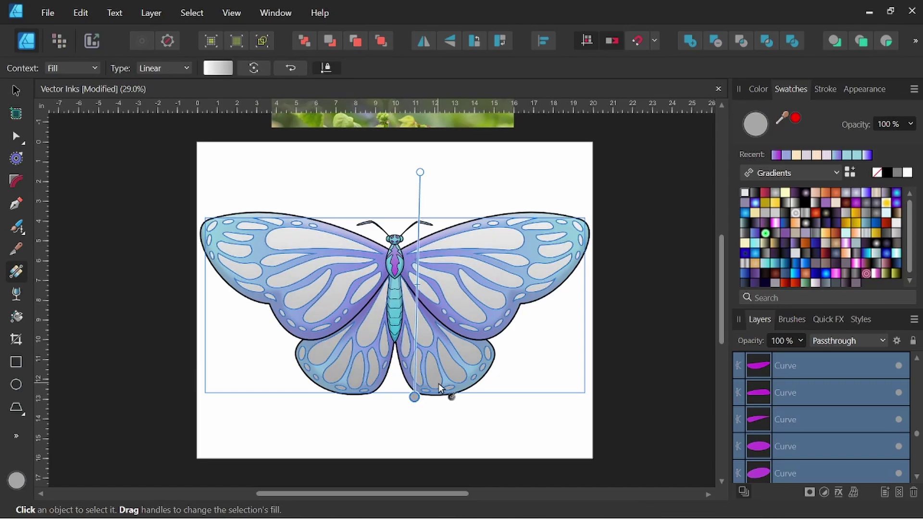
key(ctrl+z)
drag(276, 249, 494, 344)
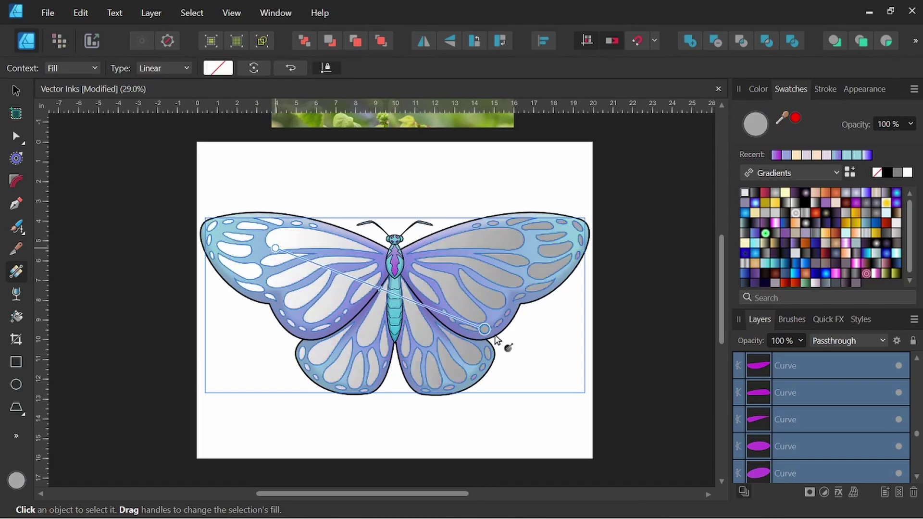
key(ctrl+z)
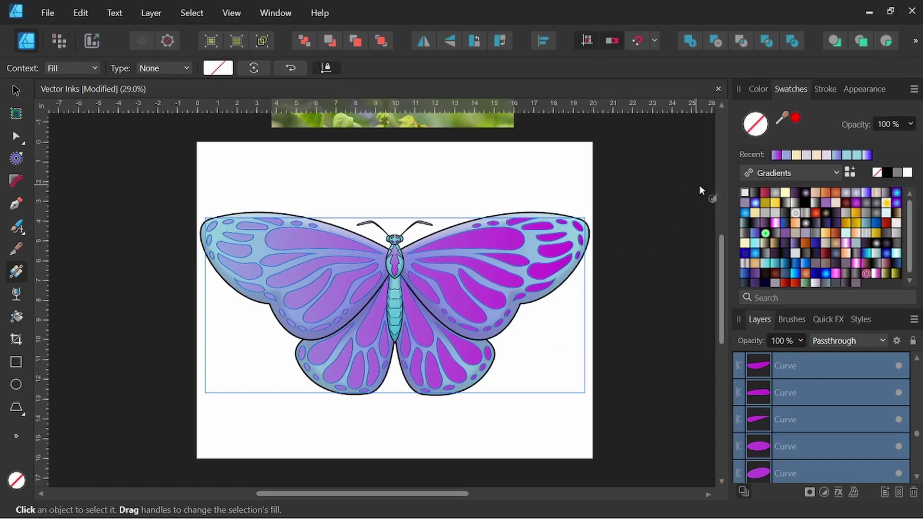
Step: Apply the recent periwinkle-to-magenta gradient to all the selected wing cells, running vertically from above the antennae to below the hindwings
click(775, 154)
drag(279, 192, 516, 416)
mouse_move(383, 184)
mouse_down()
mouse_move(411, 445)
mouse_move(389, 447)
mouse_up()
key(space)
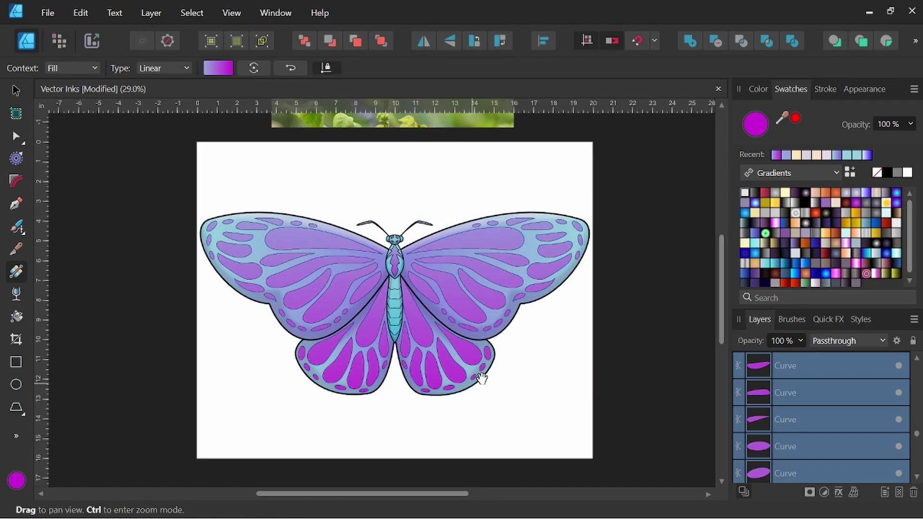
click(757, 89)
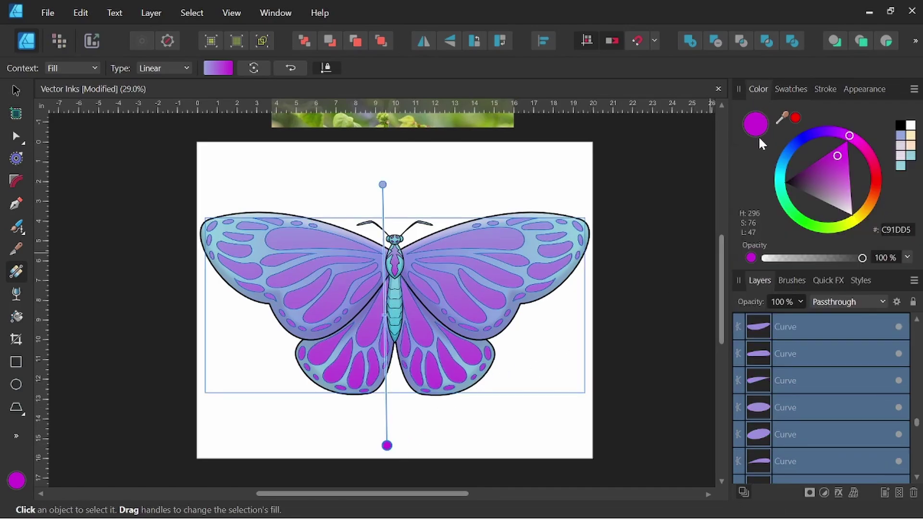
key(space)
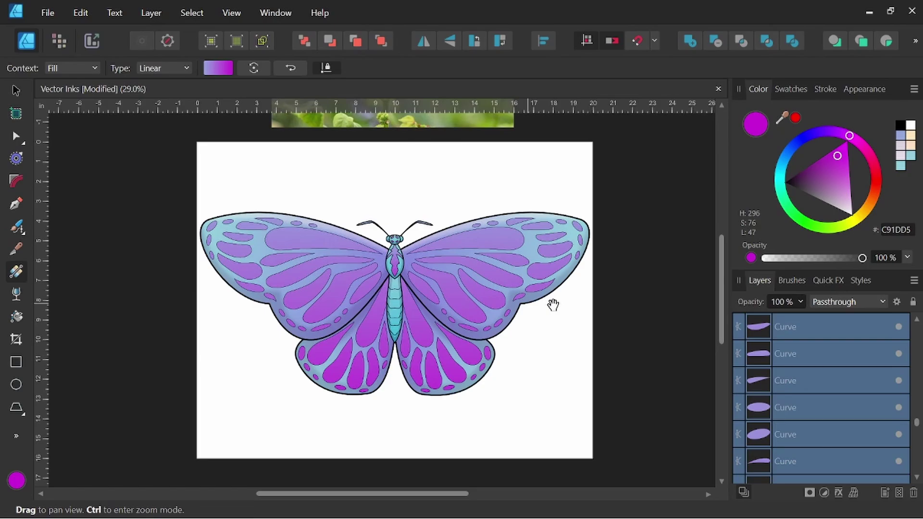
click(794, 91)
key(space)
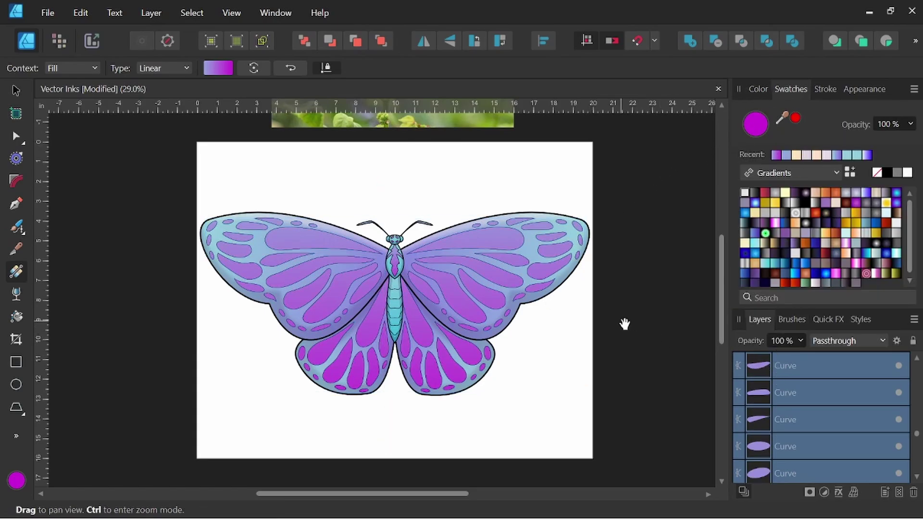
drag(632, 336, 619, 338)
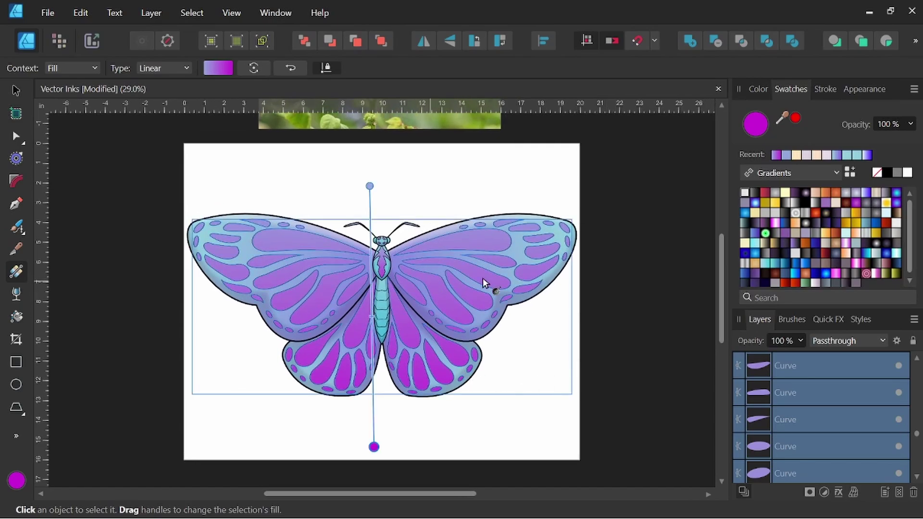
key(space)
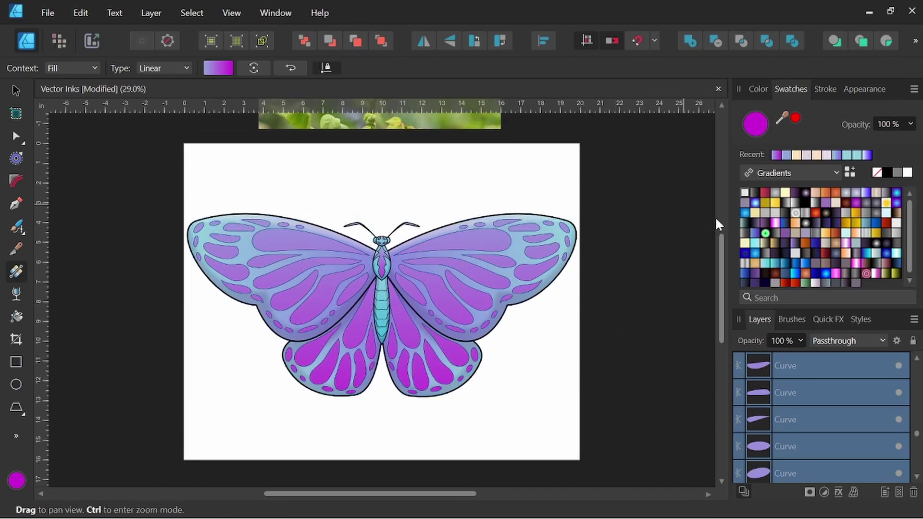
Step: Redraw the vertical periwinkle-to-magenta gradient across the selected wing cells and extend its magenta end well below the page
drag(386, 198, 405, 476)
scroll(401, 457, down, 2)
key(space)
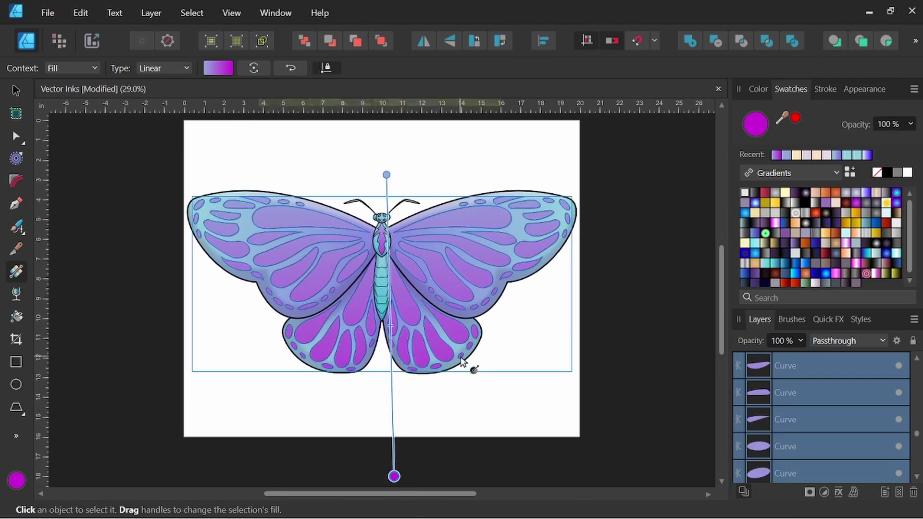
scroll(474, 367, down, 3)
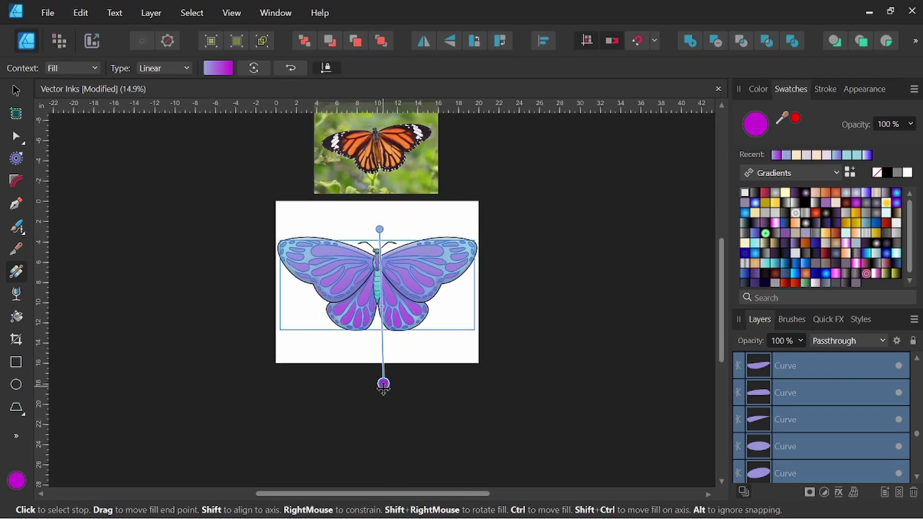
drag(383, 383, 381, 418)
key(space)
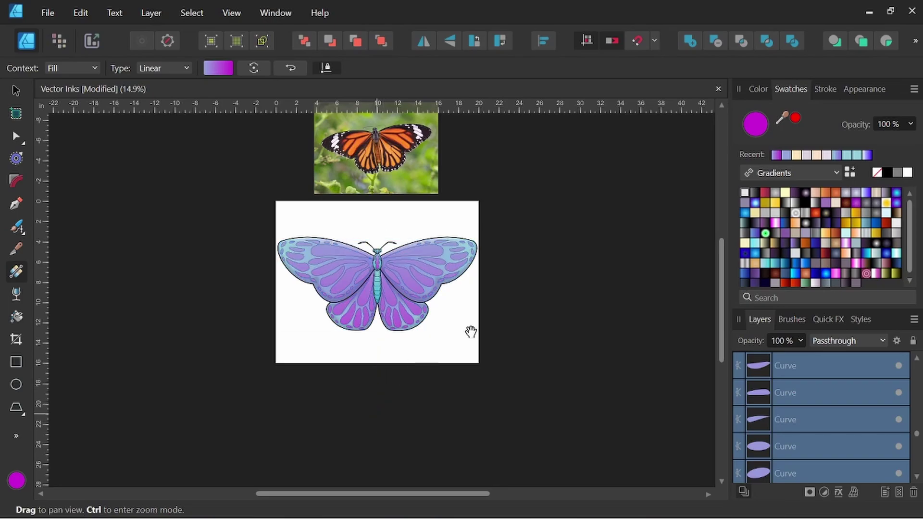
scroll(384, 308, up, 4)
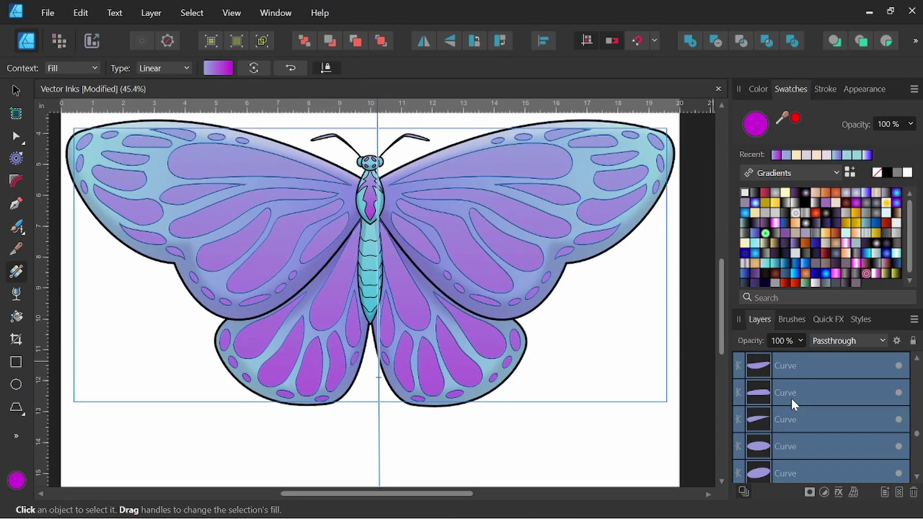
Step: Hide the inner wing line layer, Layer1, between Wing Outline and Body
scroll(791, 396, up, 5)
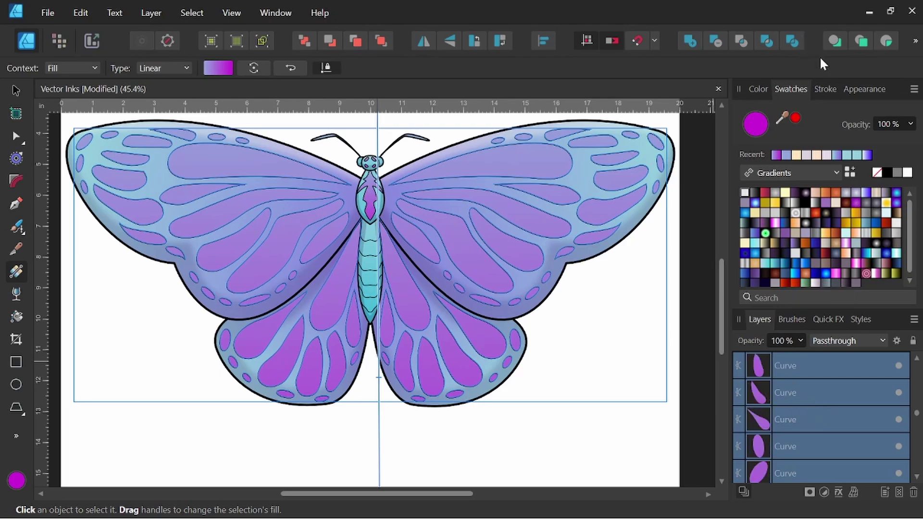
click(826, 89)
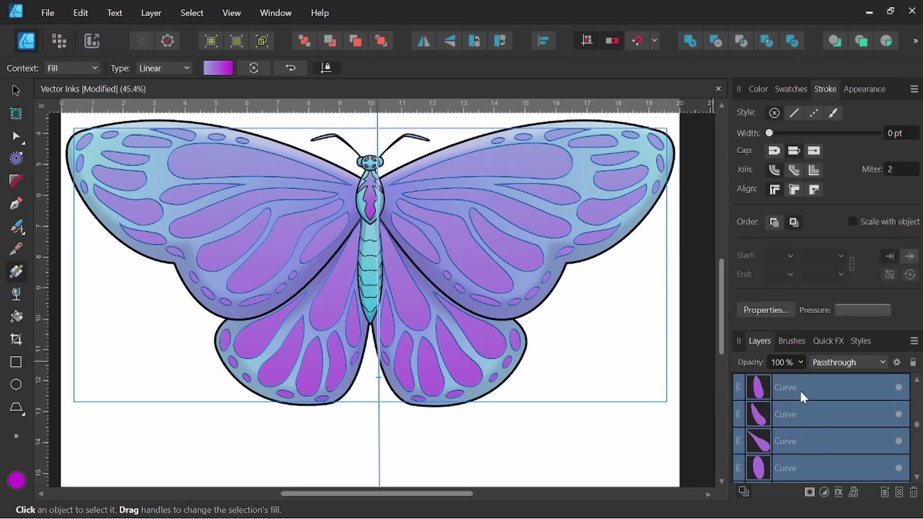
scroll(795, 404, up, 3)
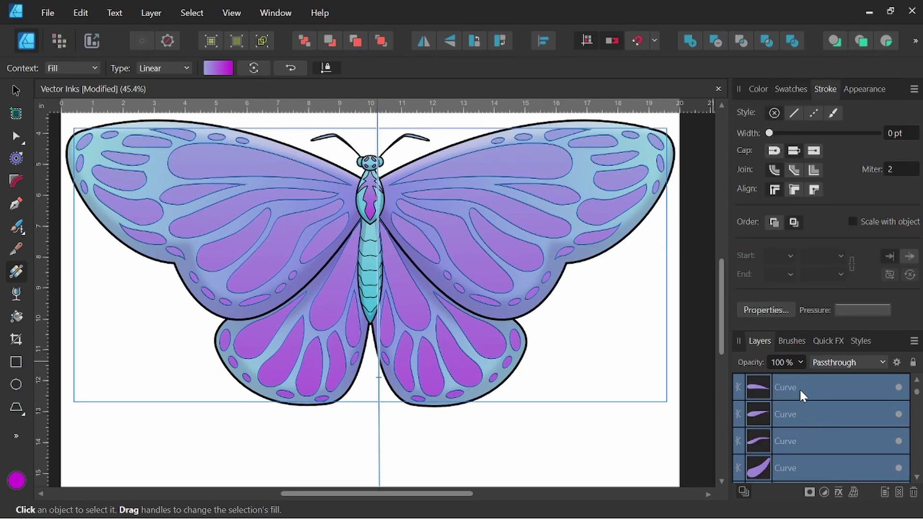
scroll(800, 388, up, 5)
click(848, 413)
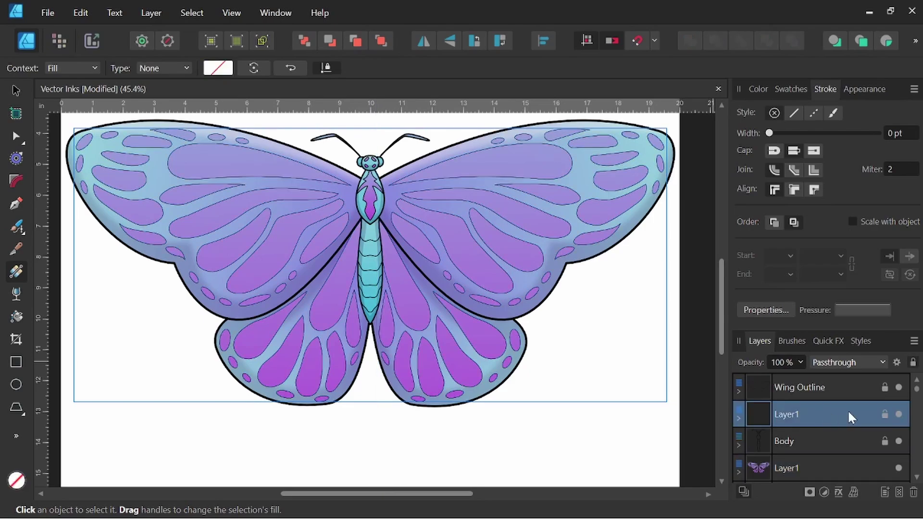
click(897, 413)
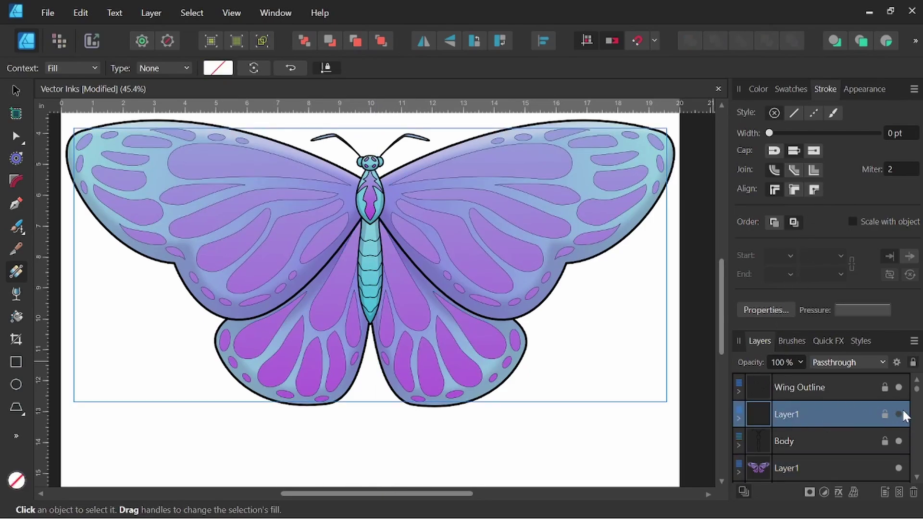
Step: Select the wing pattern layer below Body and remove its outline by setting the stroke width to 0 pt
scroll(780, 443, down, 3)
scroll(809, 416, up, 3)
click(816, 467)
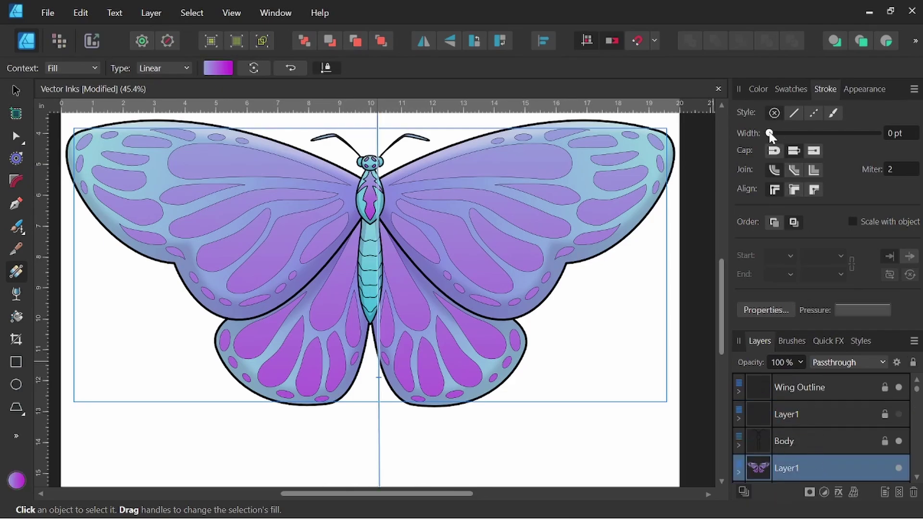
drag(769, 136, 731, 140)
key(space)
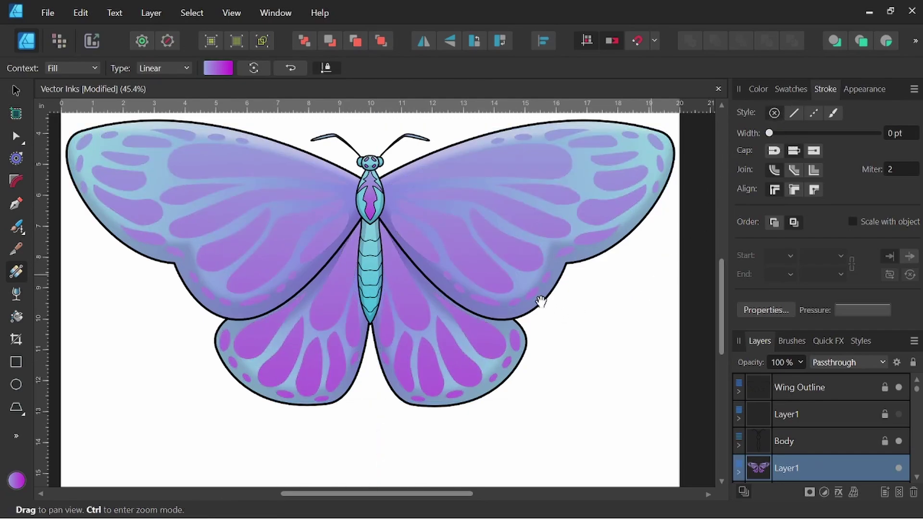
Step: Check the whole butterfly without inner wing lines, and make the Layer1 line layer above Body visible again
scroll(540, 301, down, 3)
drag(618, 376, 550, 397)
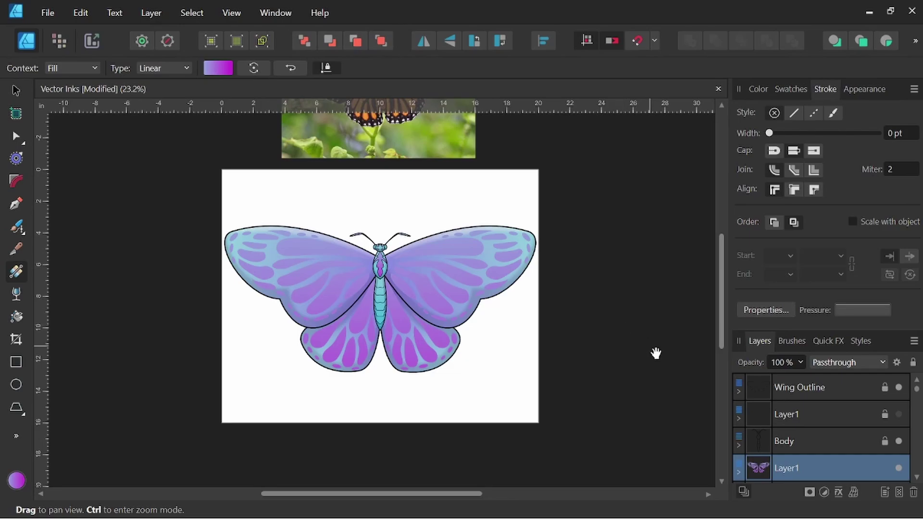
scroll(533, 301, down, 2)
key(space)
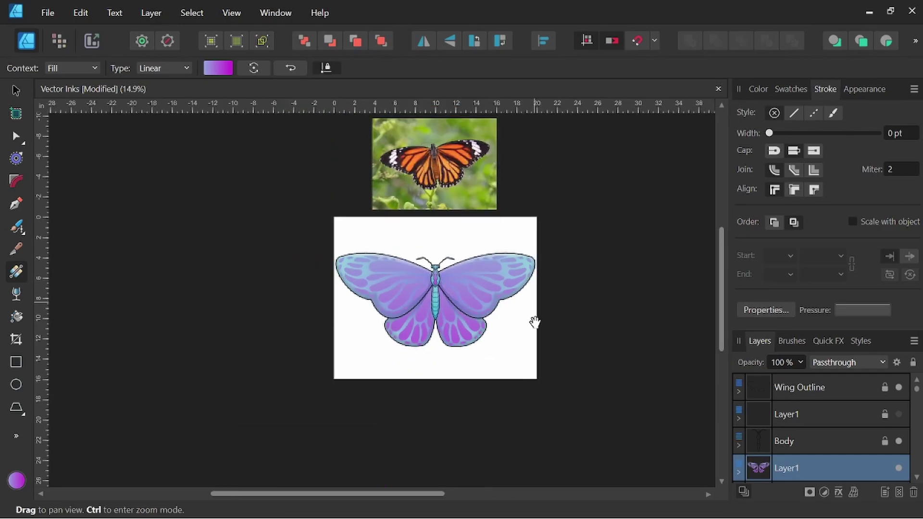
drag(533, 322, 496, 351)
scroll(440, 330, up, 3)
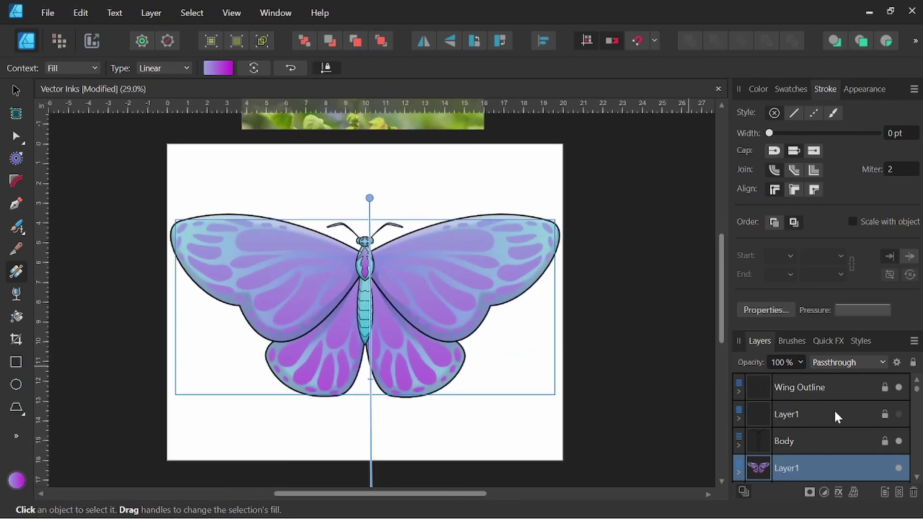
key(space)
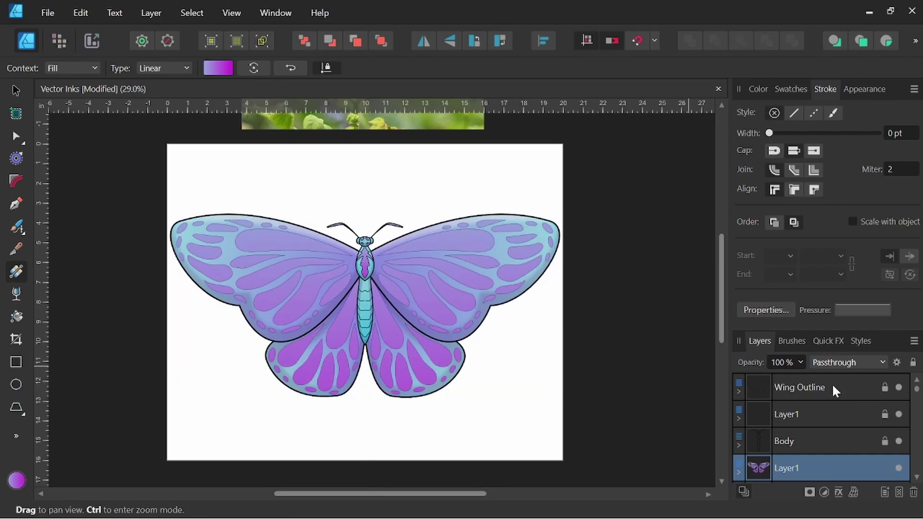
Step: Deselect the wing pattern layer and examine the coloured butterfly with its inner wing lines
click(16, 90)
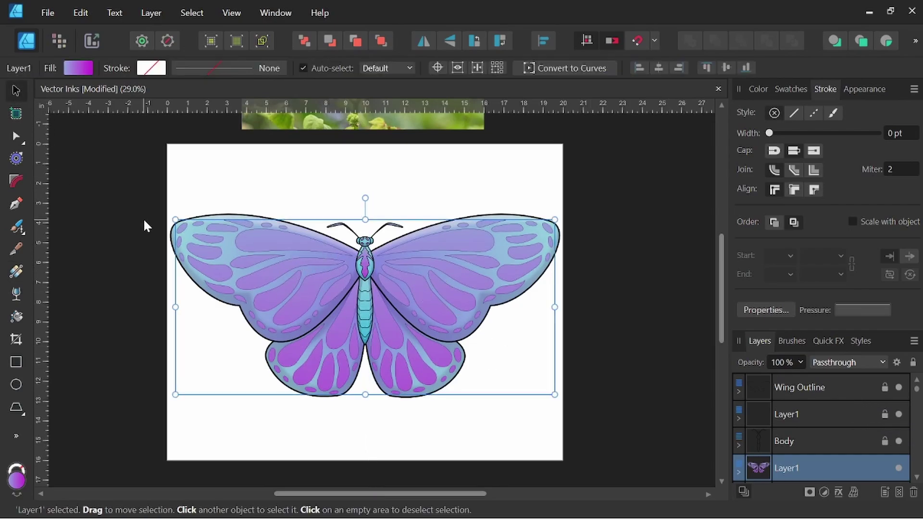
click(143, 218)
key(space)
drag(613, 335, 639, 356)
scroll(543, 363, up, 1)
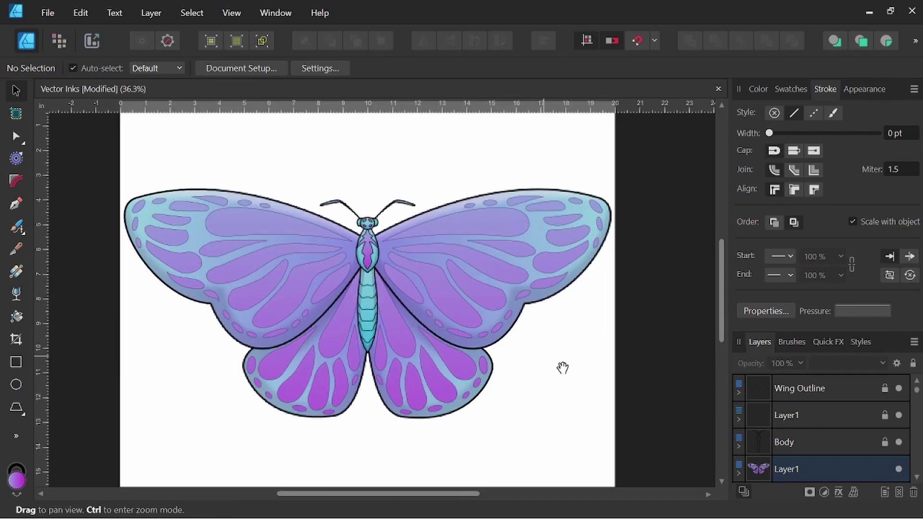
drag(560, 367, 626, 379)
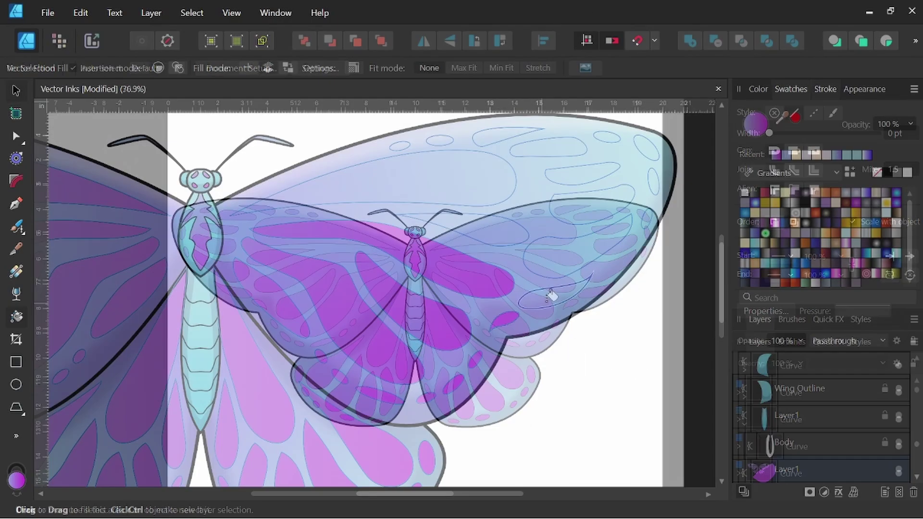
Step: Flood-fill the right forewing's pointed upper-edge cell, the cell beside it and the large upper cell with the periwinkle-to-magenta gradient
click(547, 147)
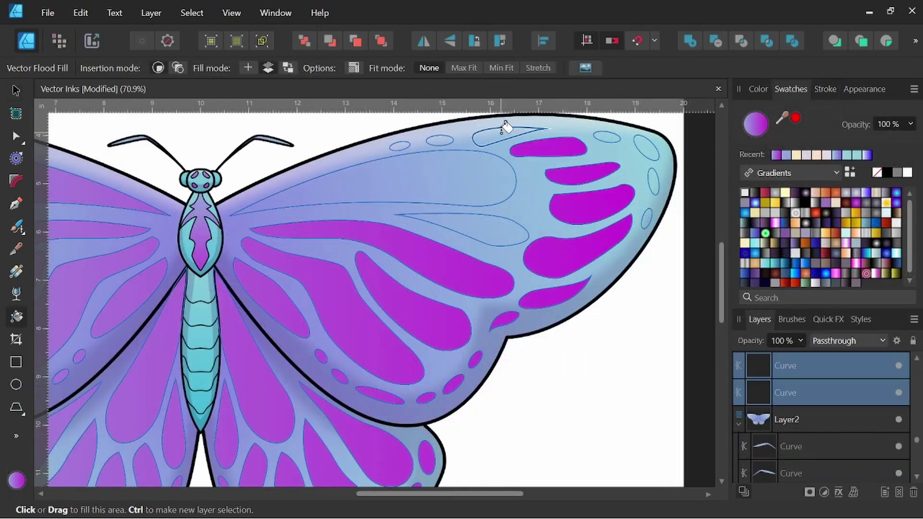
click(505, 136)
click(481, 183)
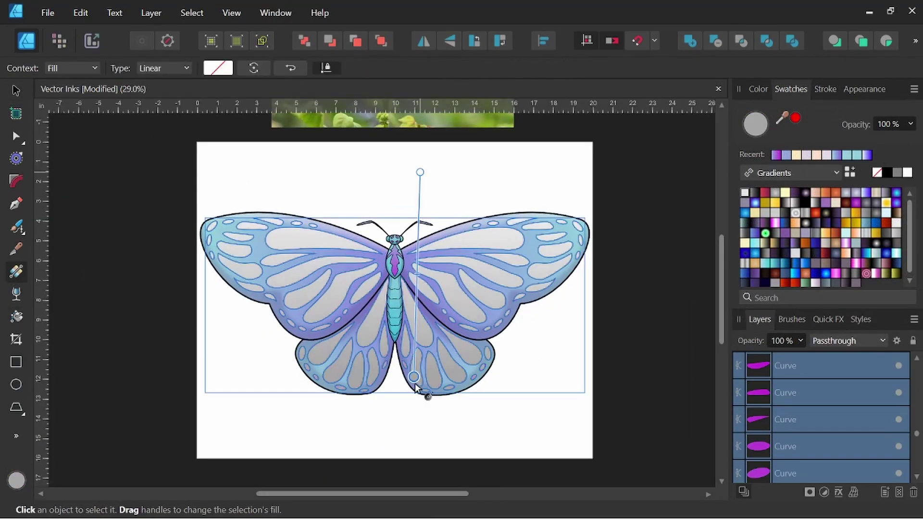
Step: Try a vertical linear gradient across the selected wing cells, running from above the antennae to near the page's lower edge
drag(383, 185, 387, 445)
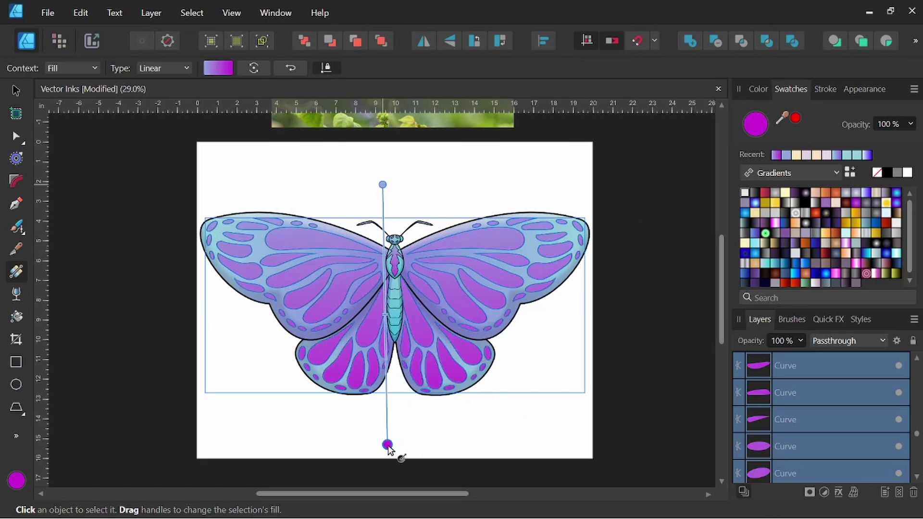
key(space)
click(758, 90)
key(space)
click(796, 91)
key(space)
mouse_move(629, 334)
mouse_down()
mouse_move(627, 326)
mouse_move(616, 334)
mouse_up()
Step: Apply the recent periwinkle-to-magenta gradient to the selected wing cells, with its magenta end far below the page
click(776, 155)
drag(385, 197, 385, 452)
scroll(460, 337, down, 3)
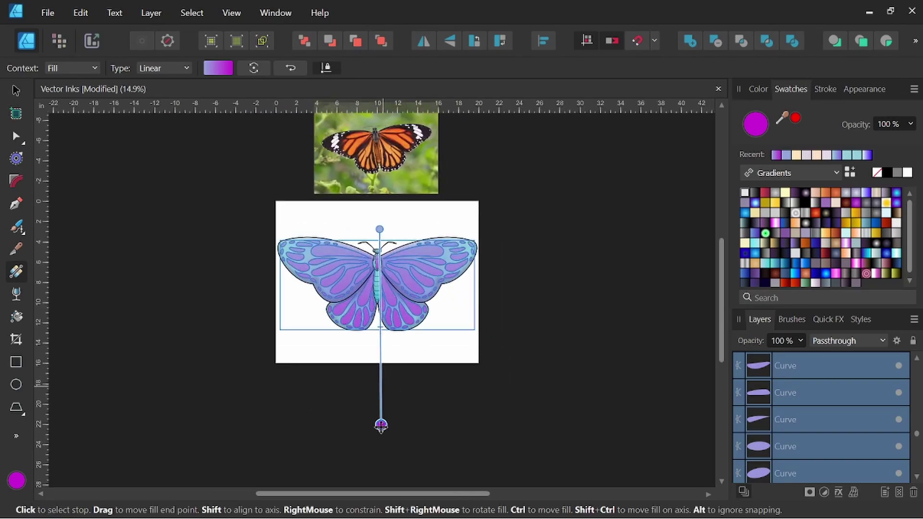
scroll(452, 353, up, 3)
Step: Hide the inner wing line layer above Body and set the wing pattern layer's stroke width to 0 pt
click(824, 89)
scroll(807, 405, up, 3)
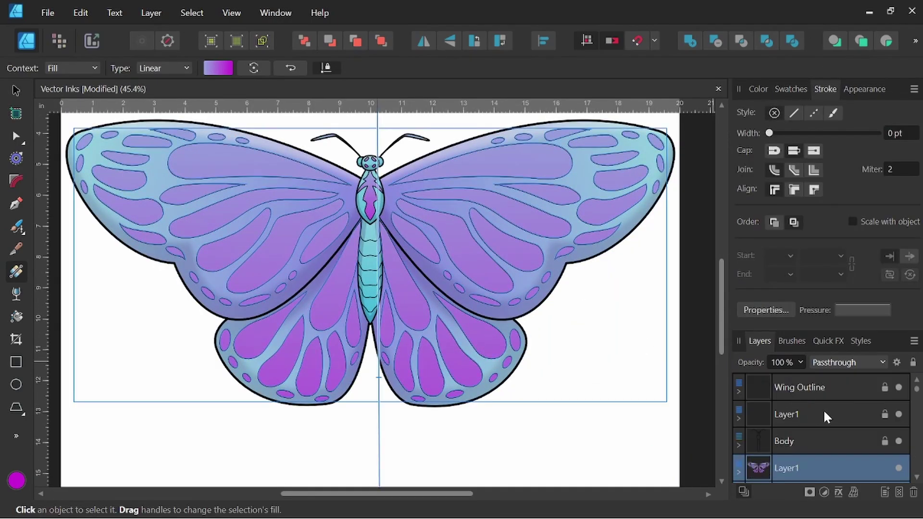
click(803, 413)
click(819, 469)
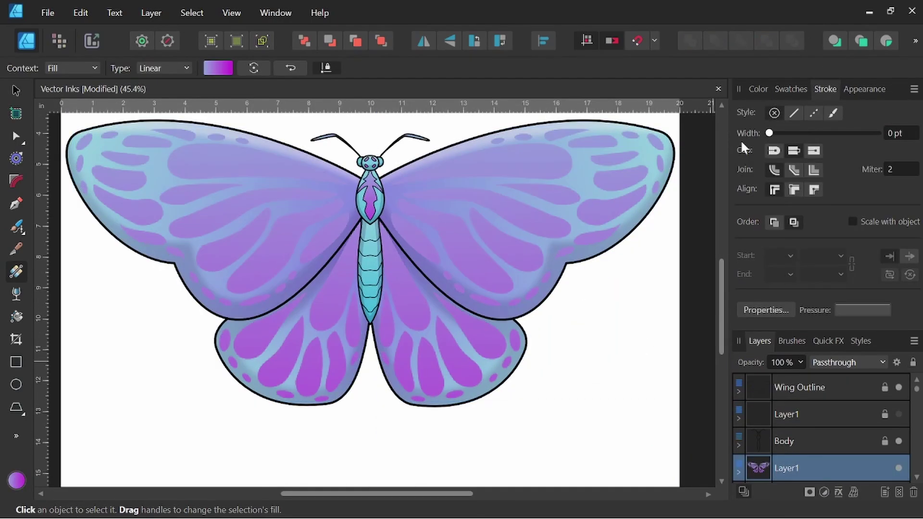
scroll(607, 362, down, 4)
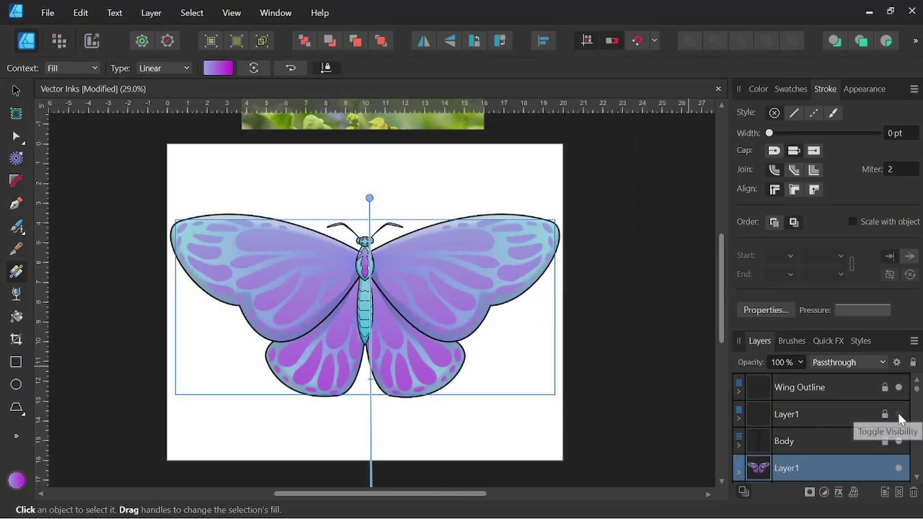